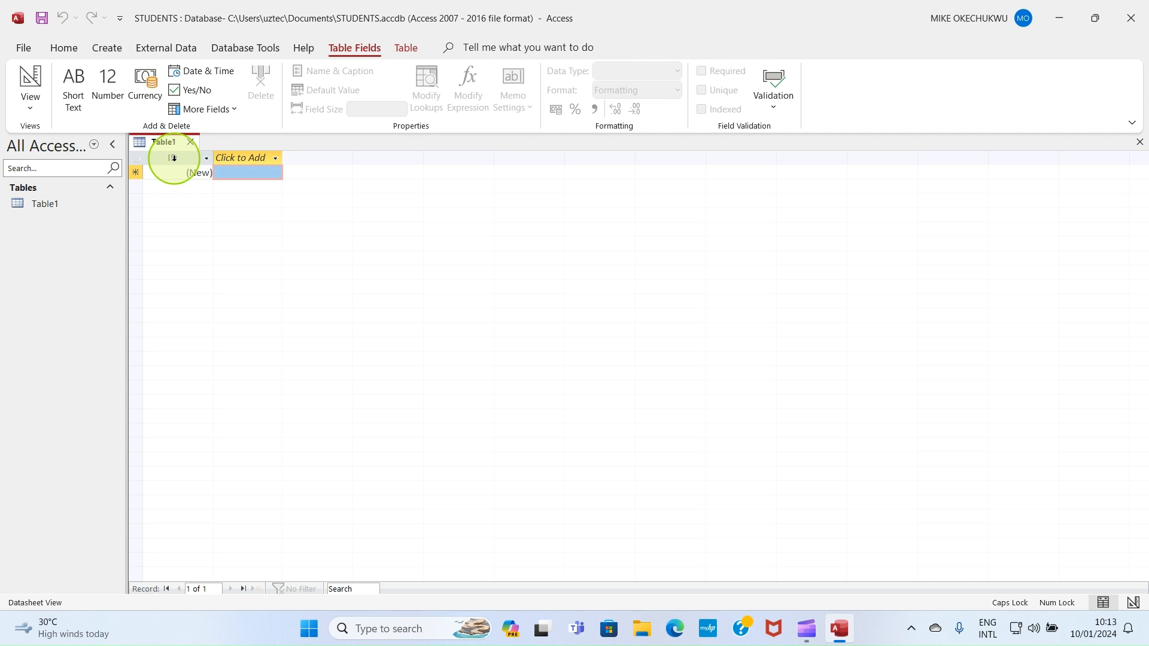
Step: Rename the first field of the new table to STUDENTS ID
double_click(174, 159)
text(STUDENTS ID)
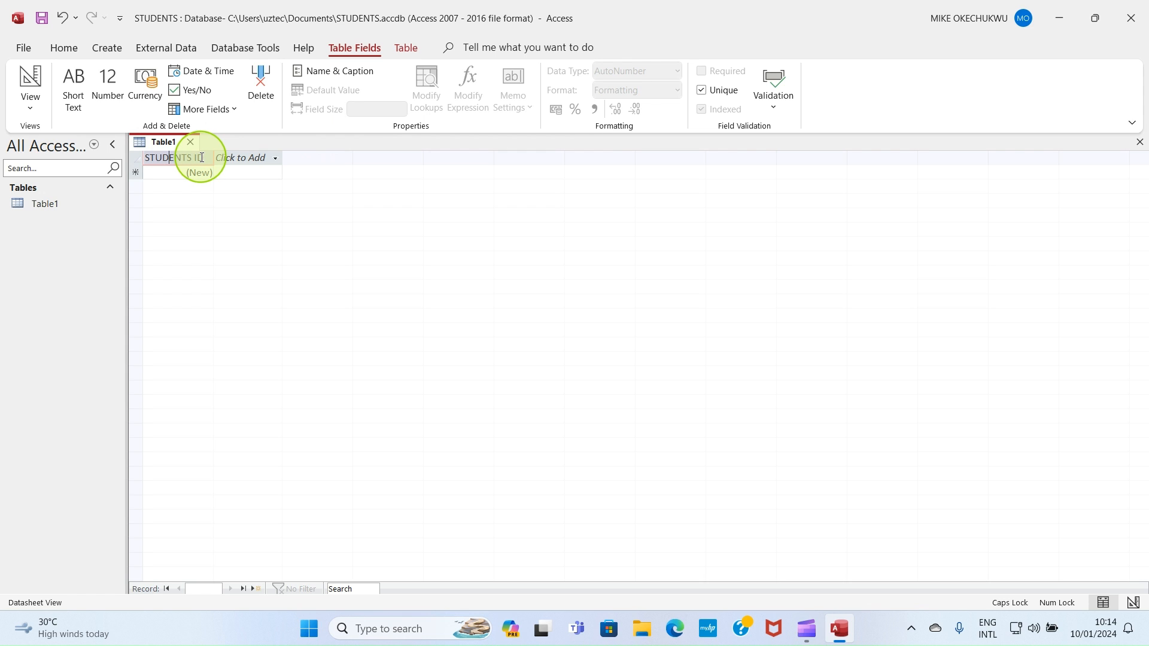
key(Return)
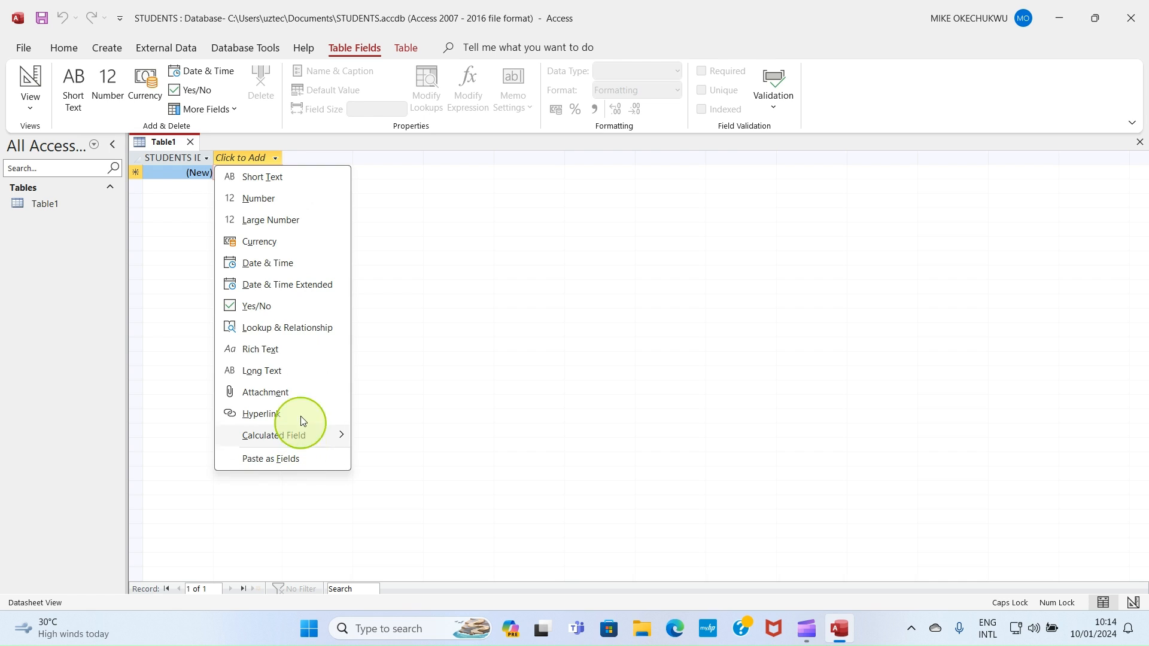
Step: Add a Short Text field named FIRST NAME after STUDENTS ID
click(258, 178)
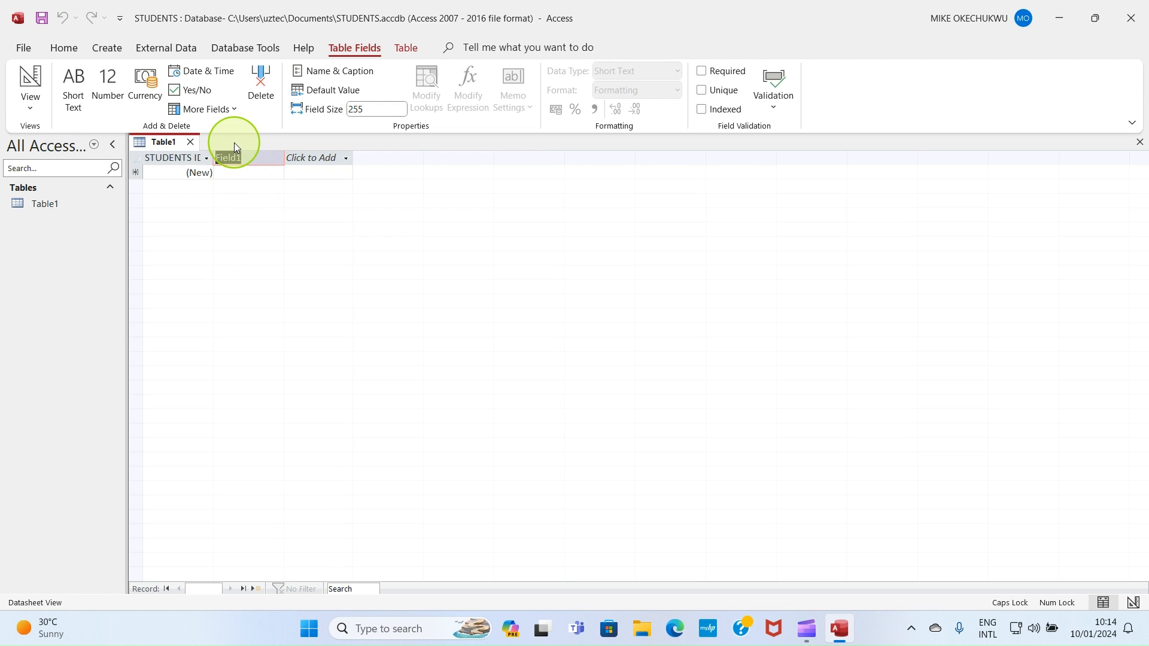
text(FIRST NAME)
key(Tab)
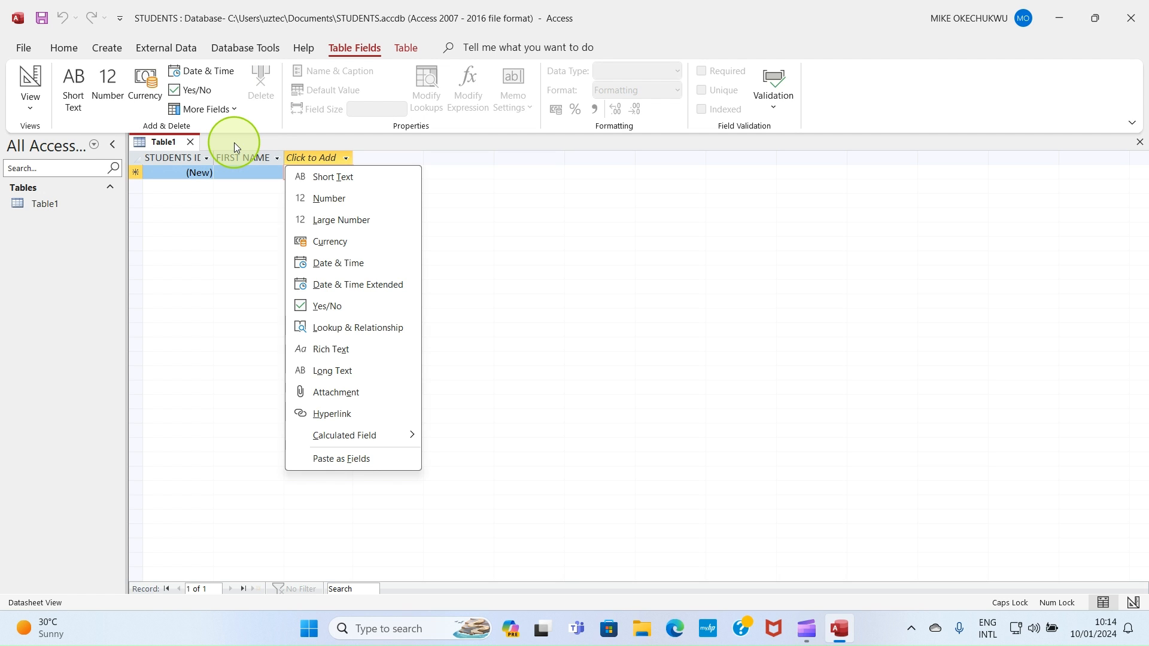
Step: Add a Short Text field named LAST NAME after FIRST NAME
click(330, 178)
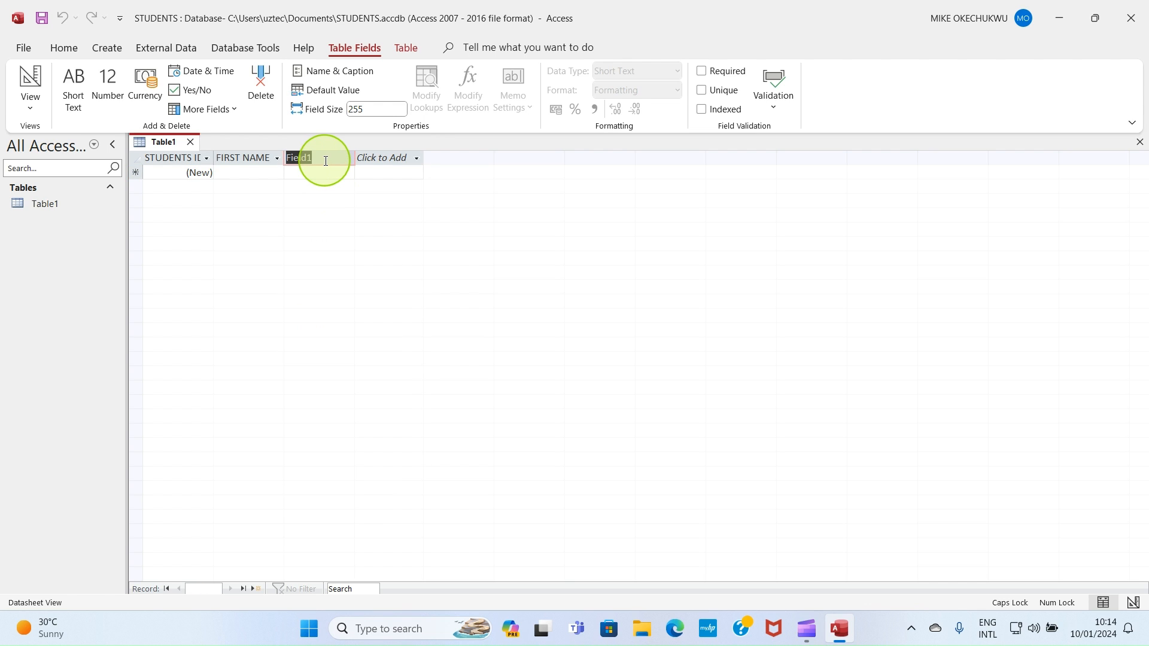
text(LAST NAME)
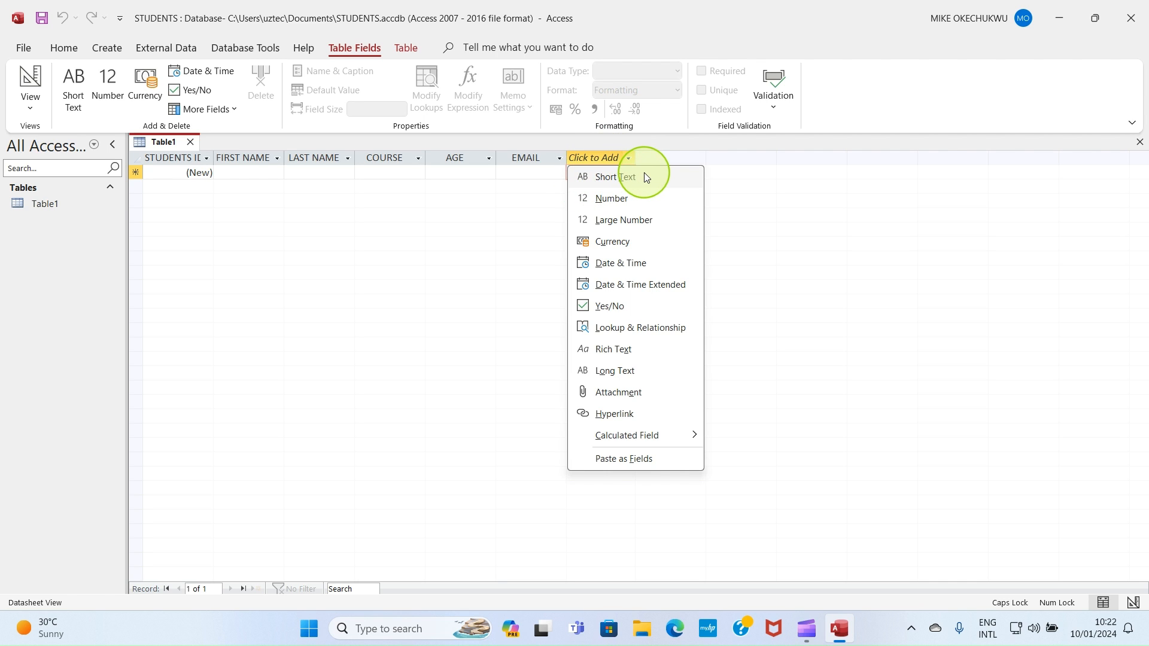
Step: Add a Number field named PHONE NUMBER after EMAIL
click(605, 198)
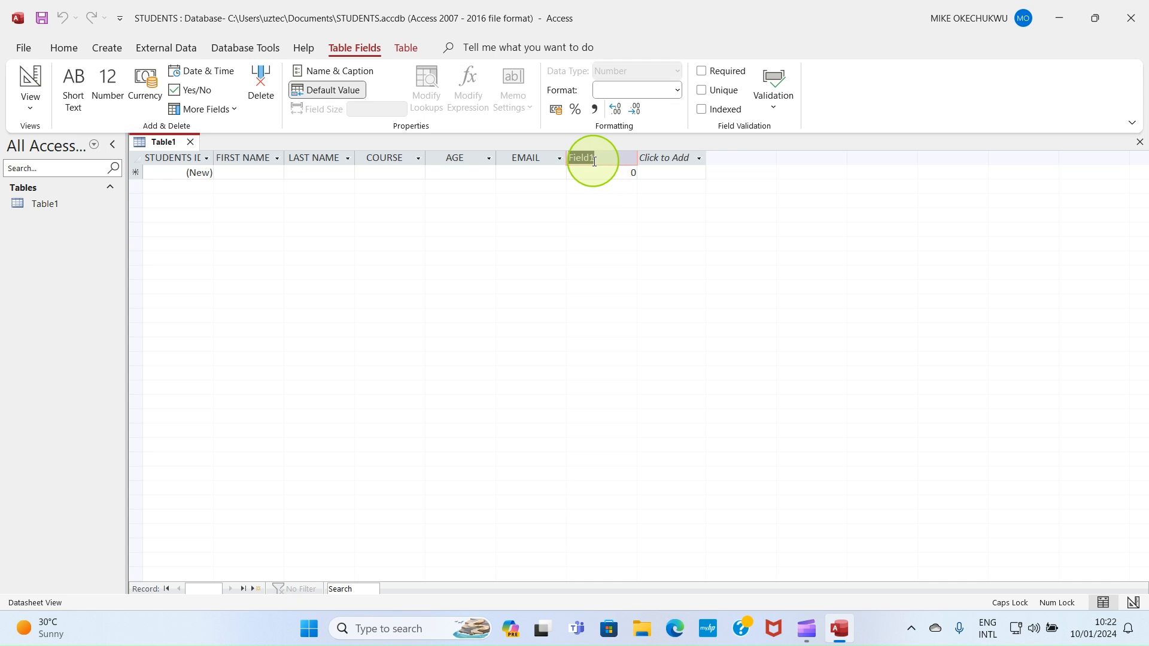
text(PH)
text(ONE NUMBER)
key(Tab)
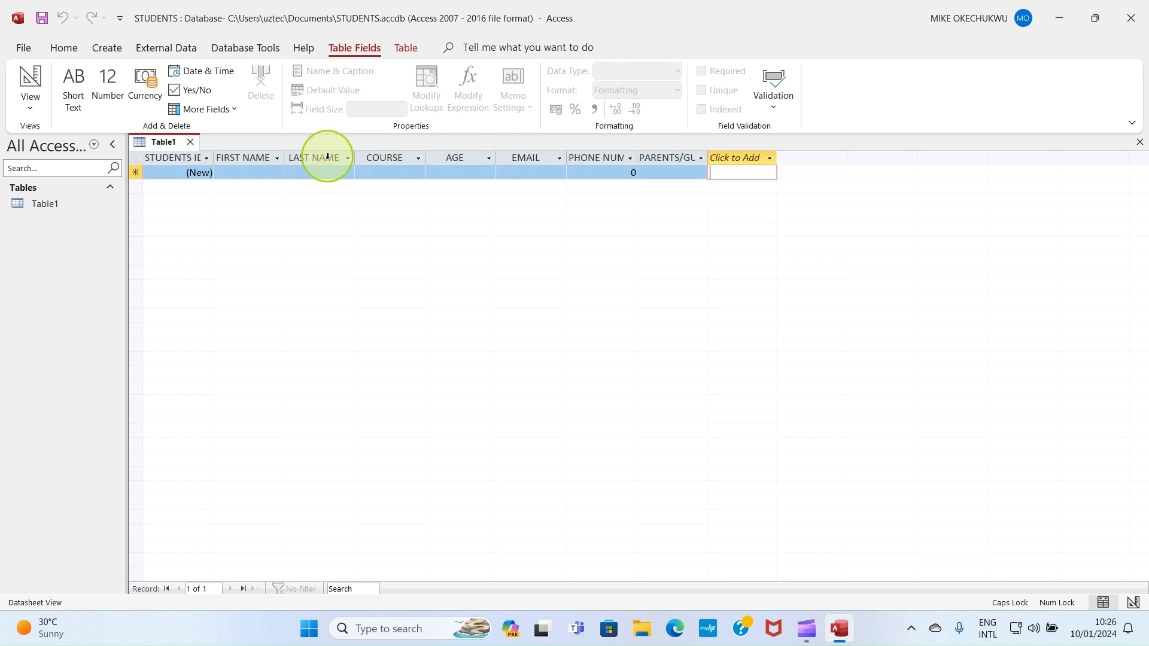
Step: Rename the COURSE field to COURSE OF STUDY
click(173, 157)
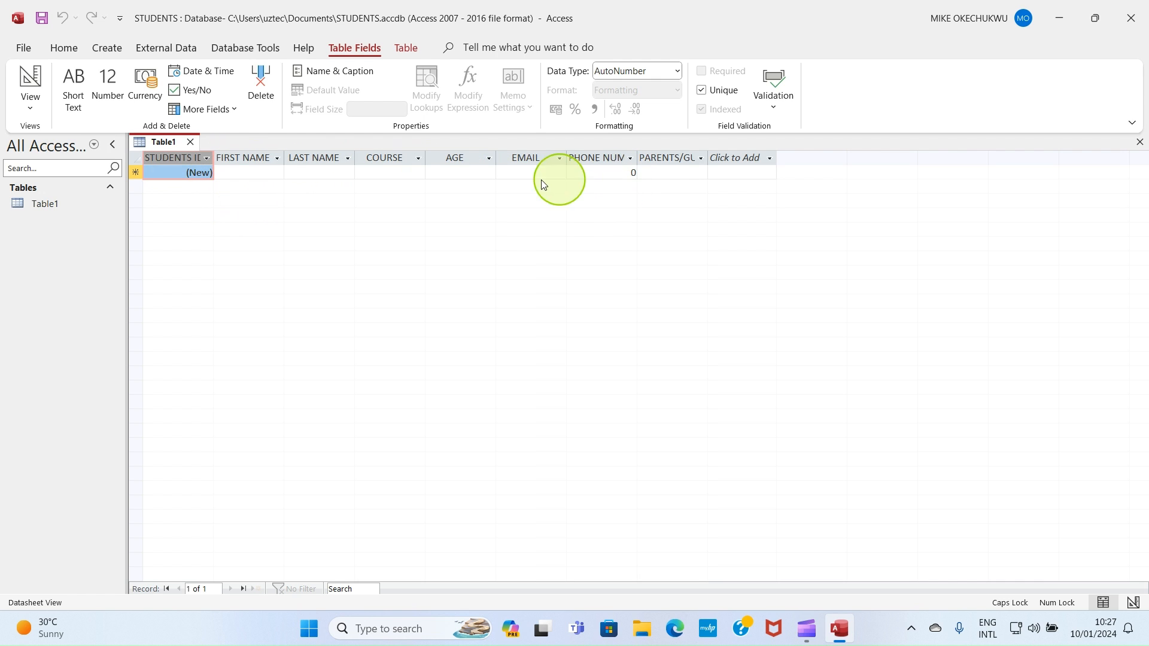
click(234, 172)
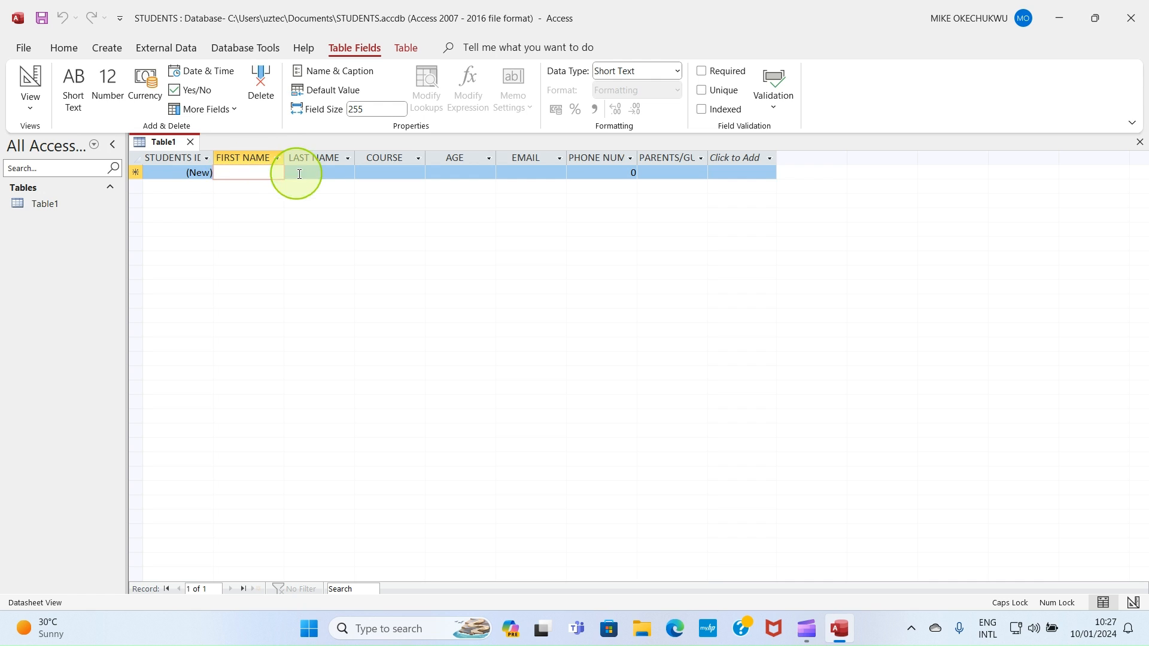
click(324, 168)
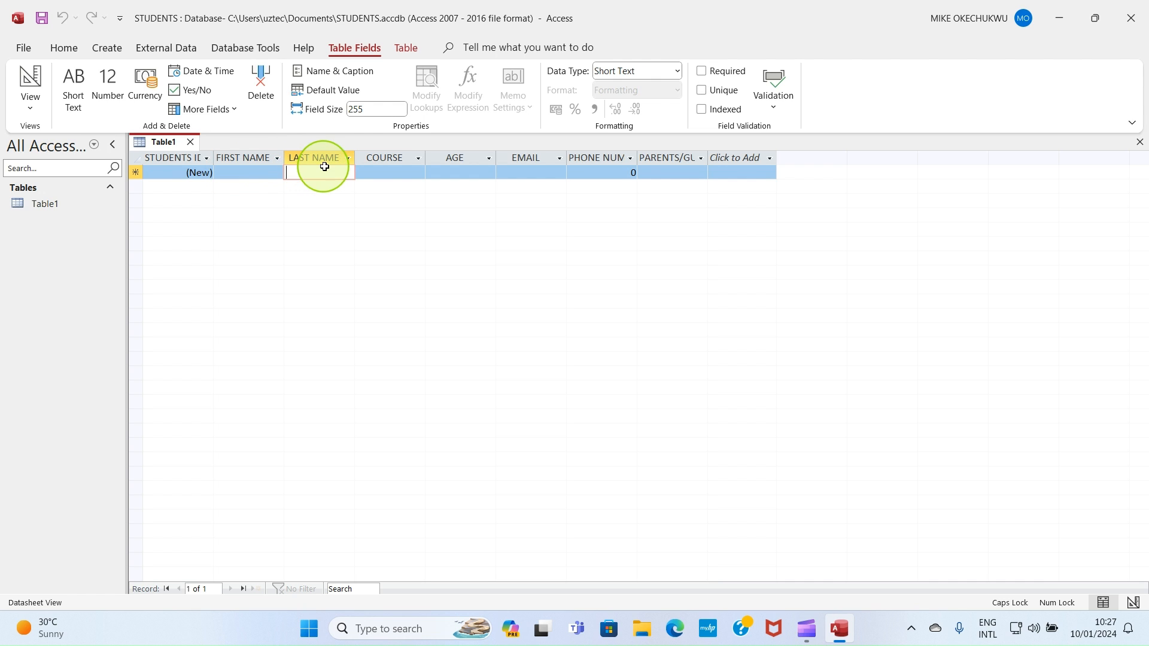
click(385, 175)
click(462, 172)
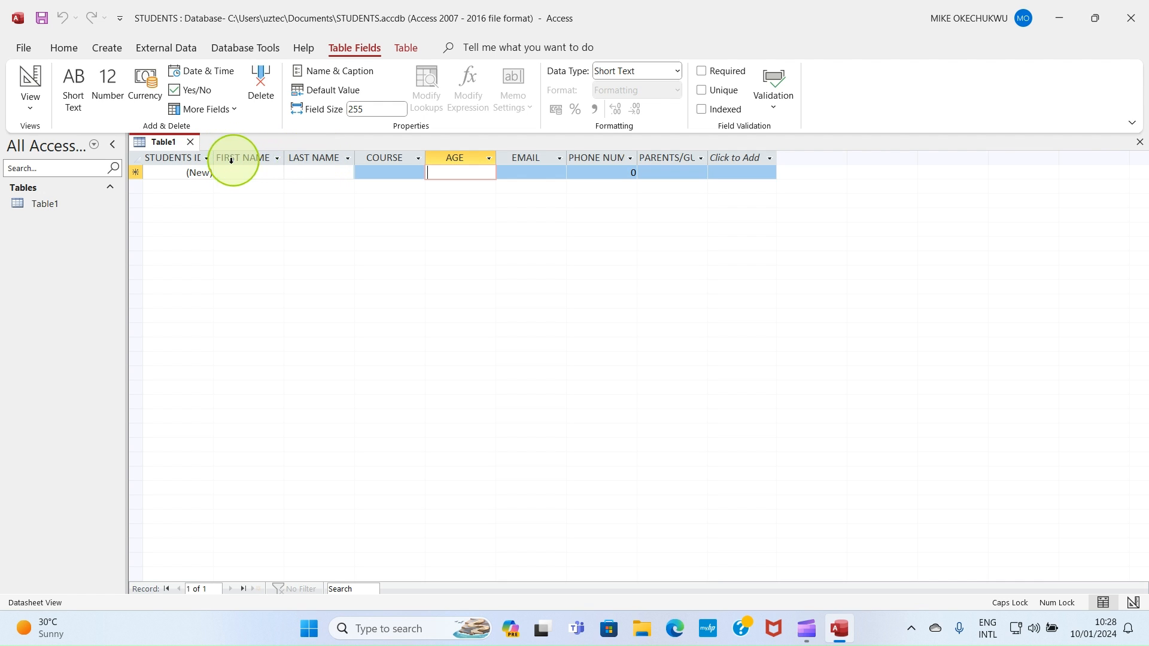
double_click(392, 157)
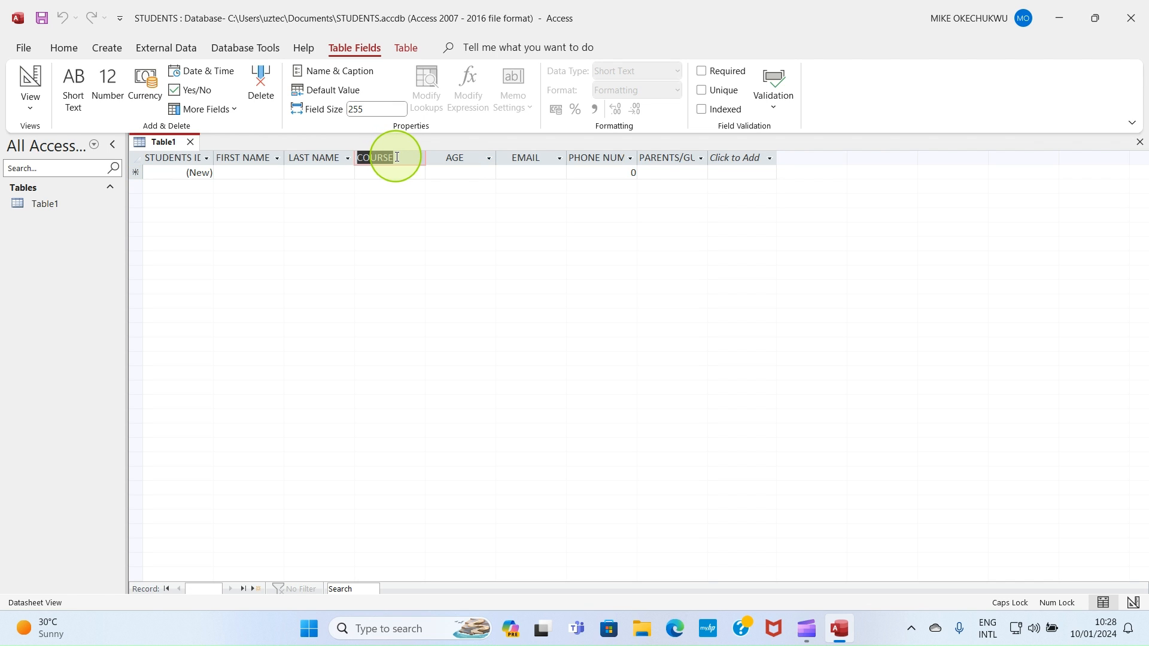
click(397, 157)
text(OF STUDY)
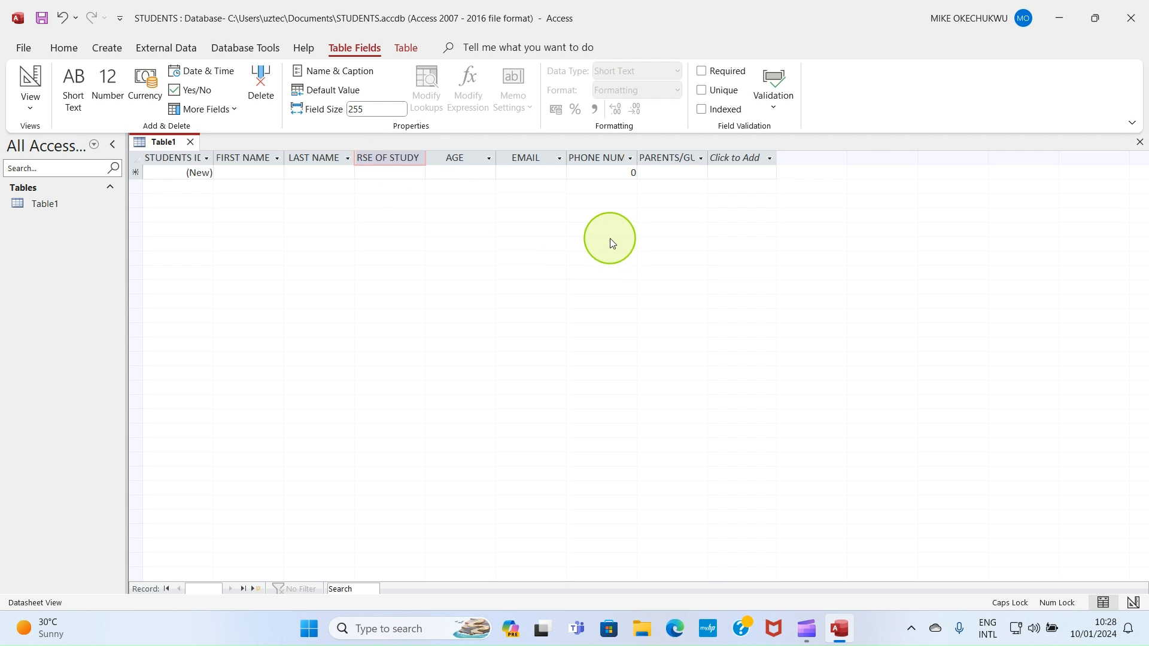
Step: Widen the field columns so their full header names show
click(595, 158)
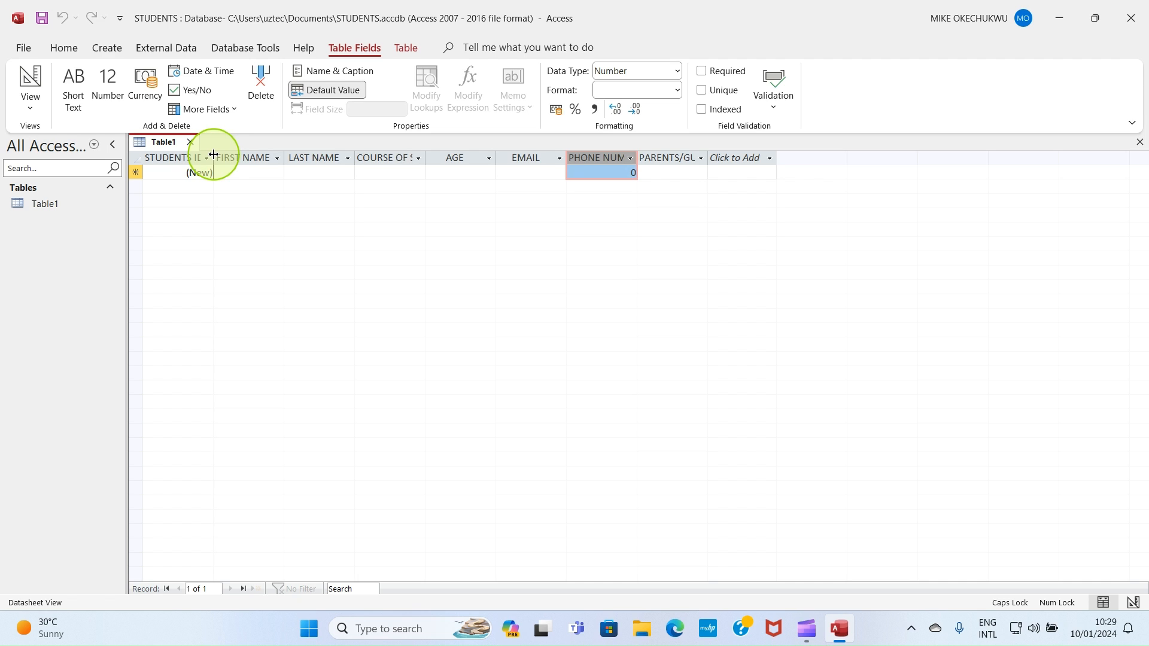
drag(213, 154, 230, 153)
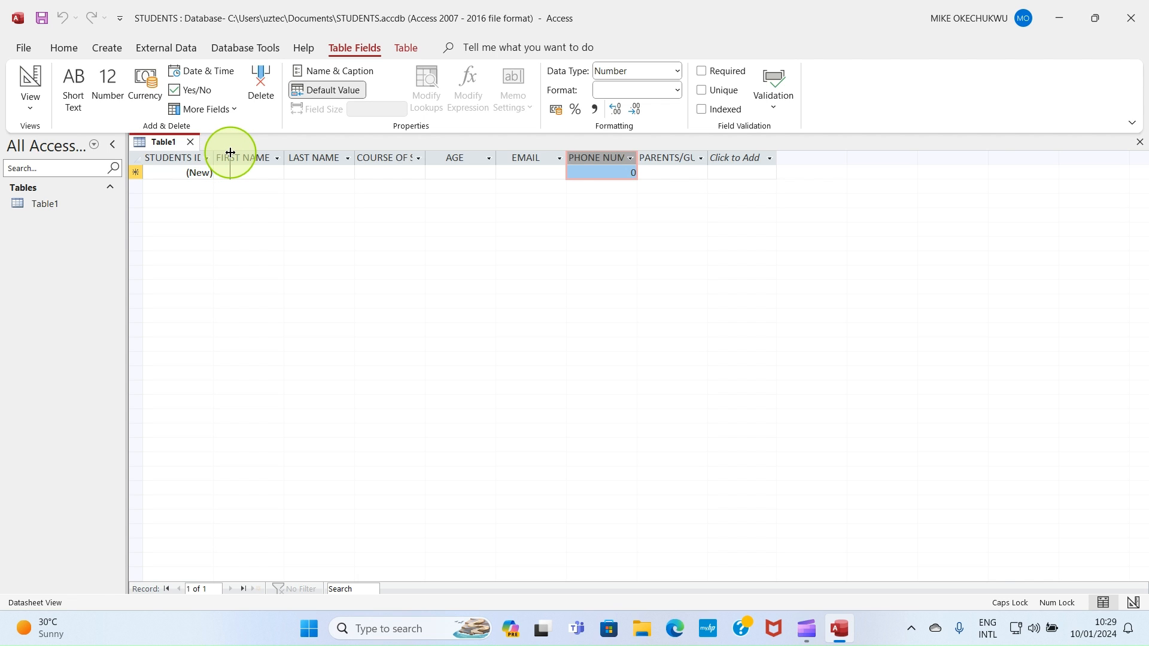
drag(230, 153, 230, 154)
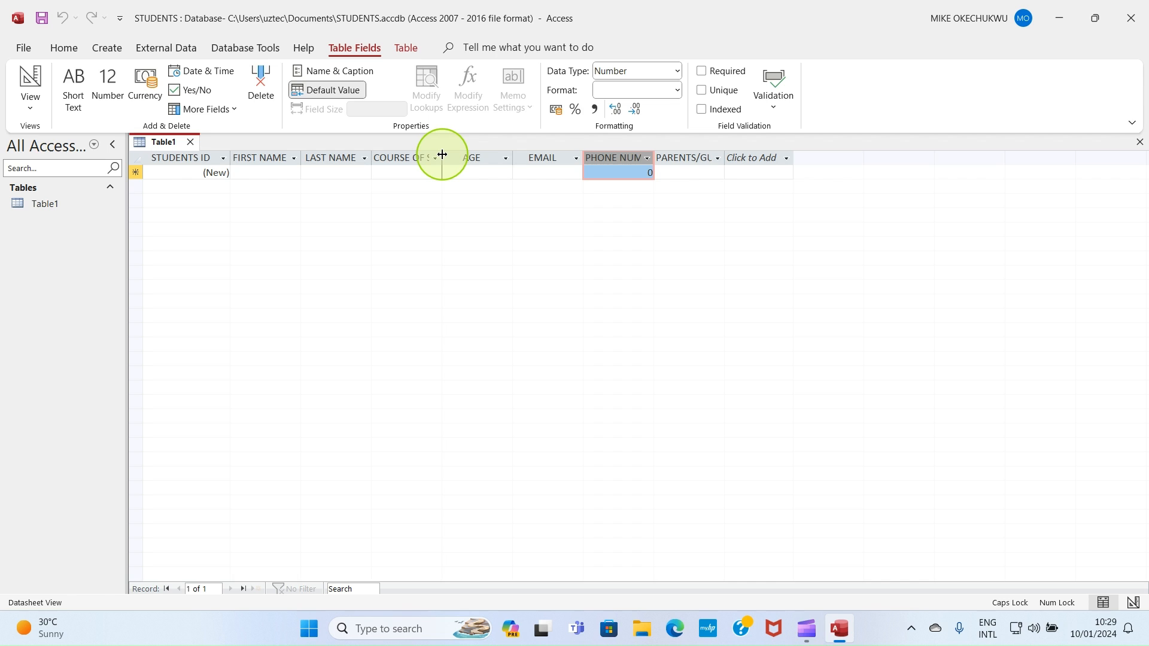
drag(442, 154, 459, 153)
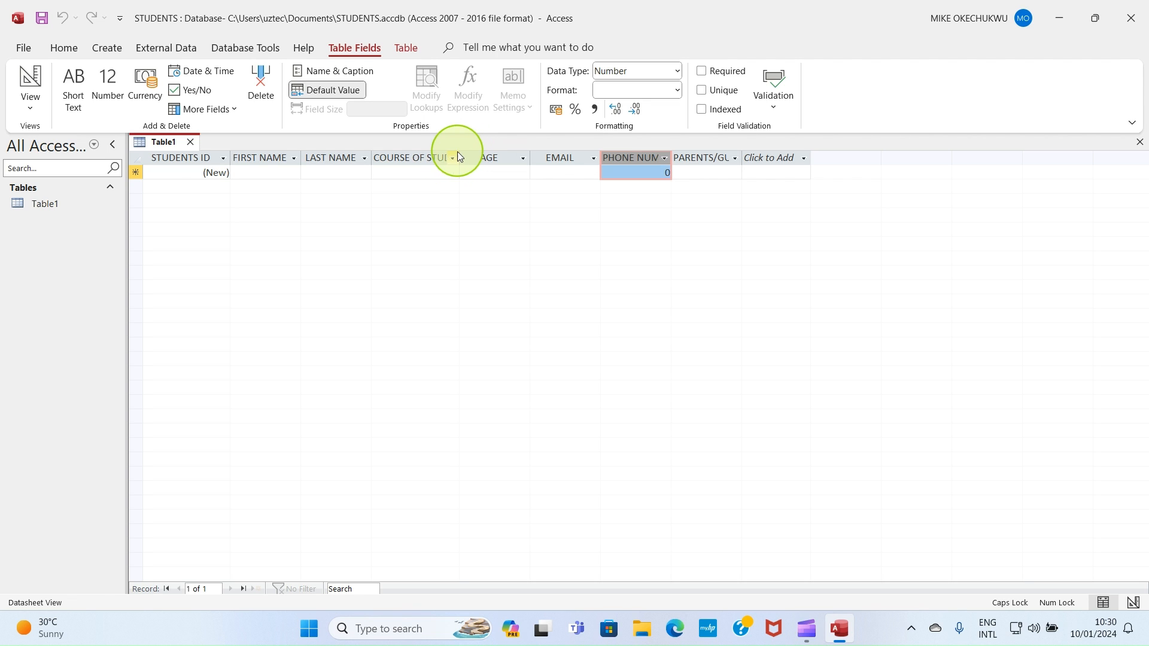
drag(461, 154, 479, 153)
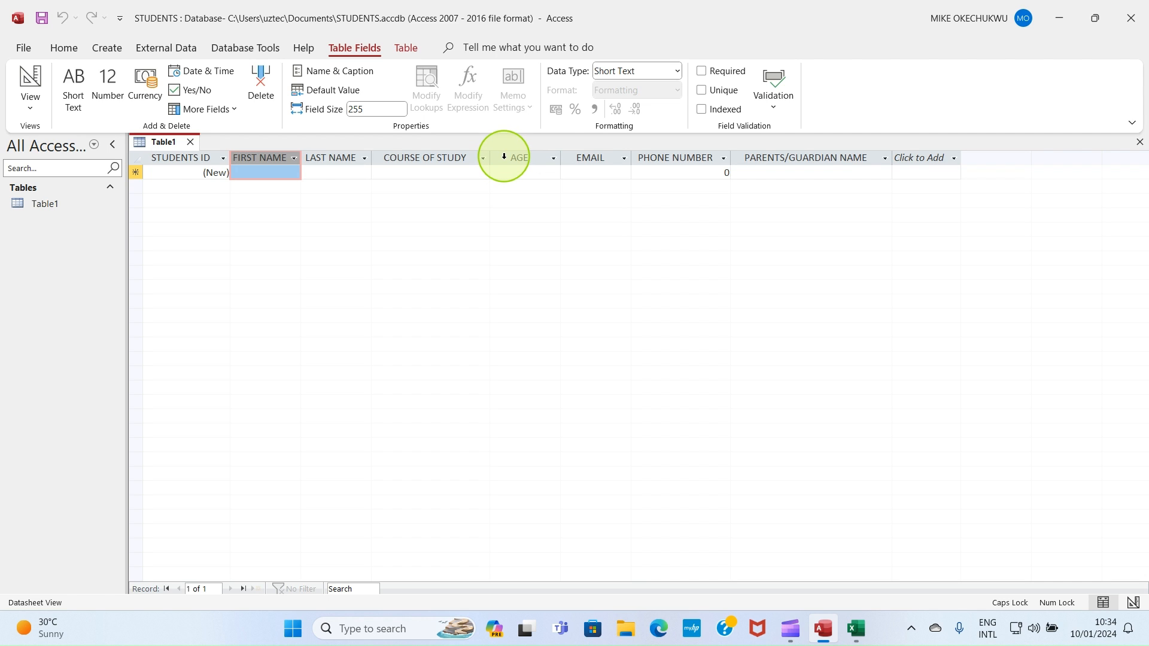
click(441, 158)
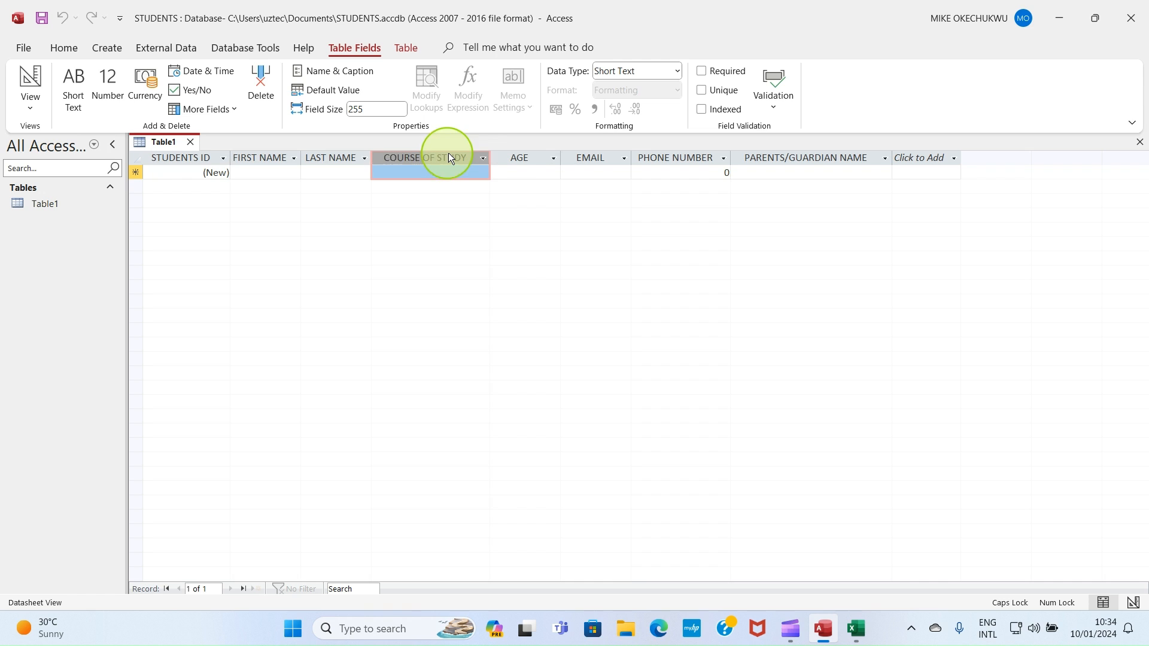
right_click(452, 158)
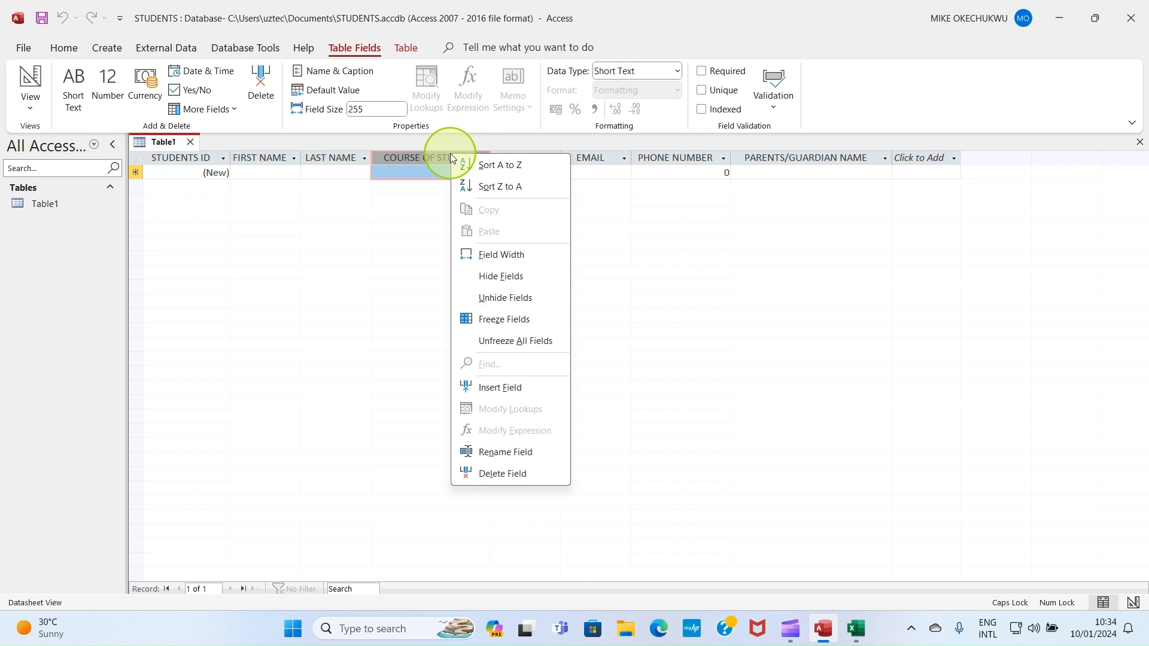
click(488, 387)
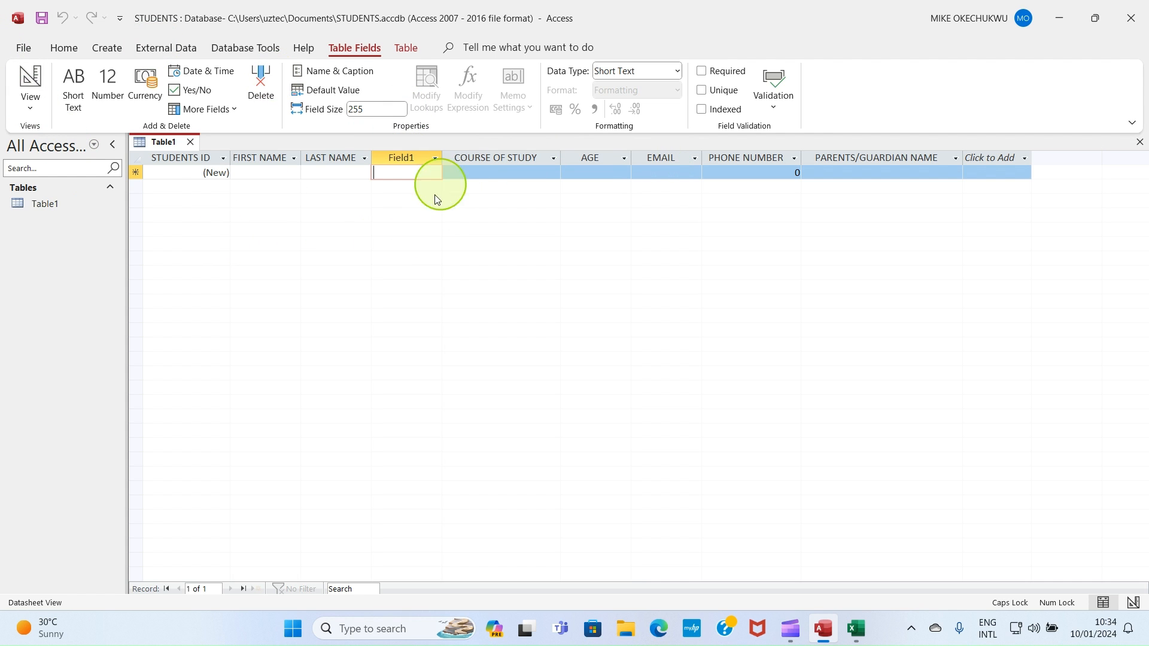
right_click(408, 156)
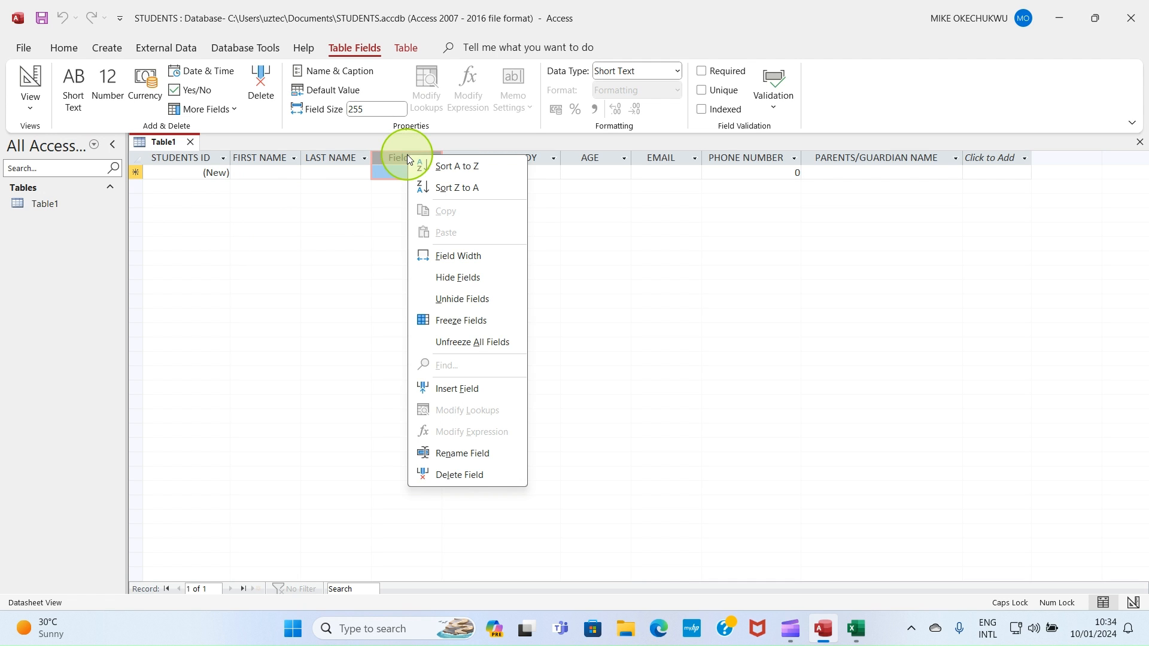
click(435, 475)
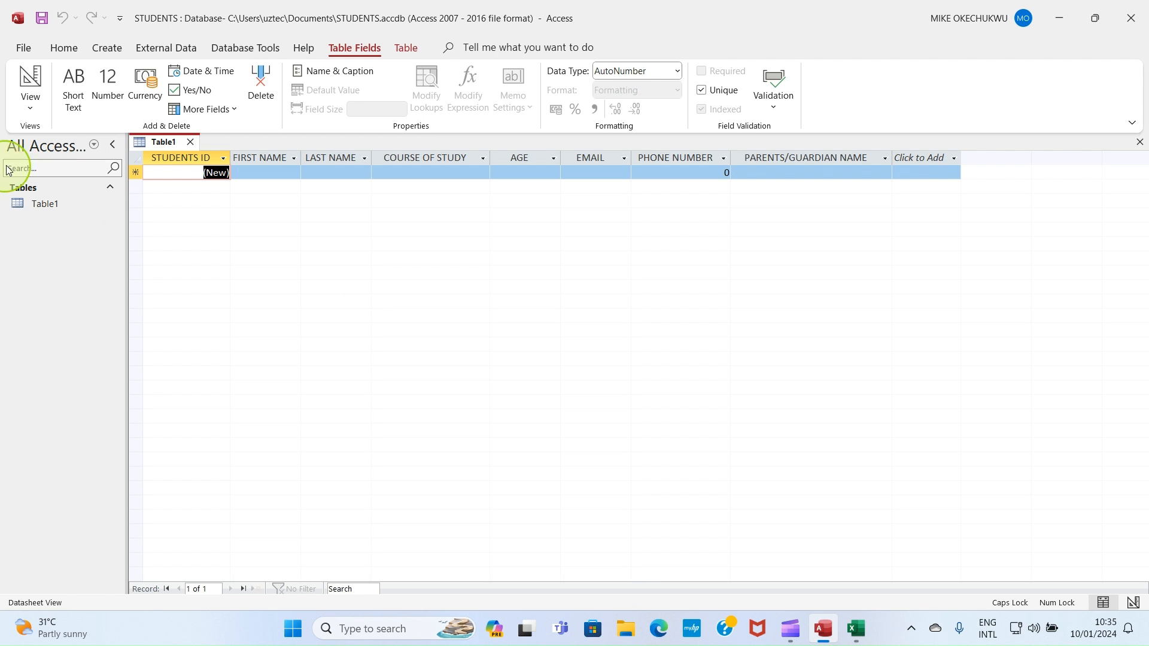
Step: Save the table under the name STUDENTS INFORMATION
right_click(160, 142)
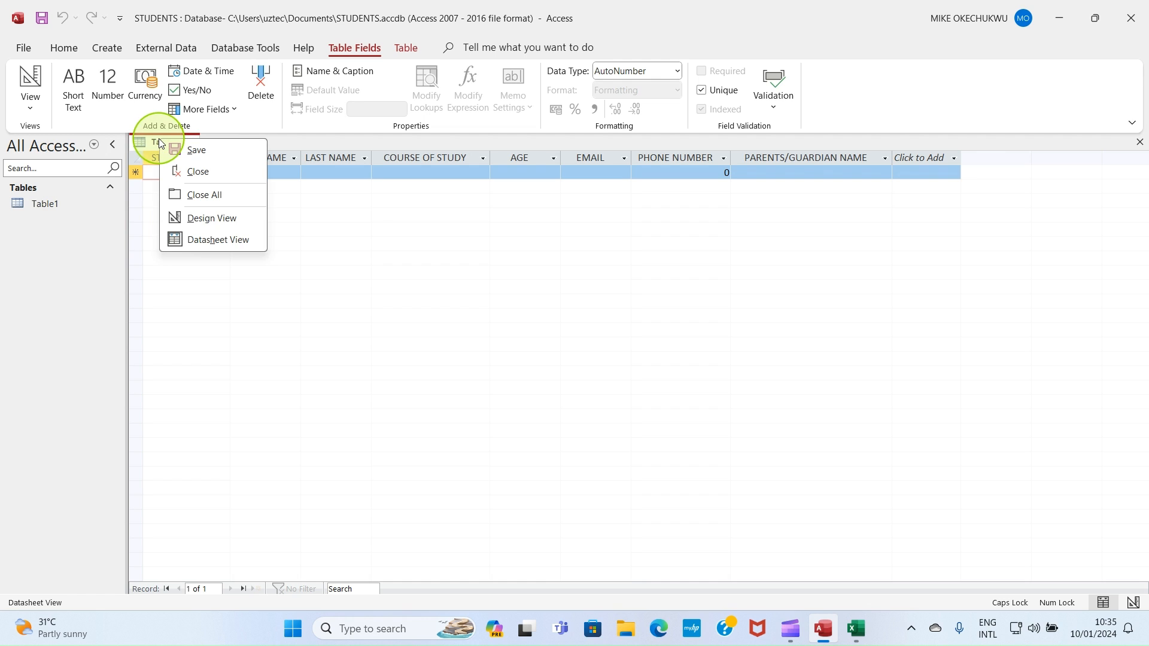
click(192, 149)
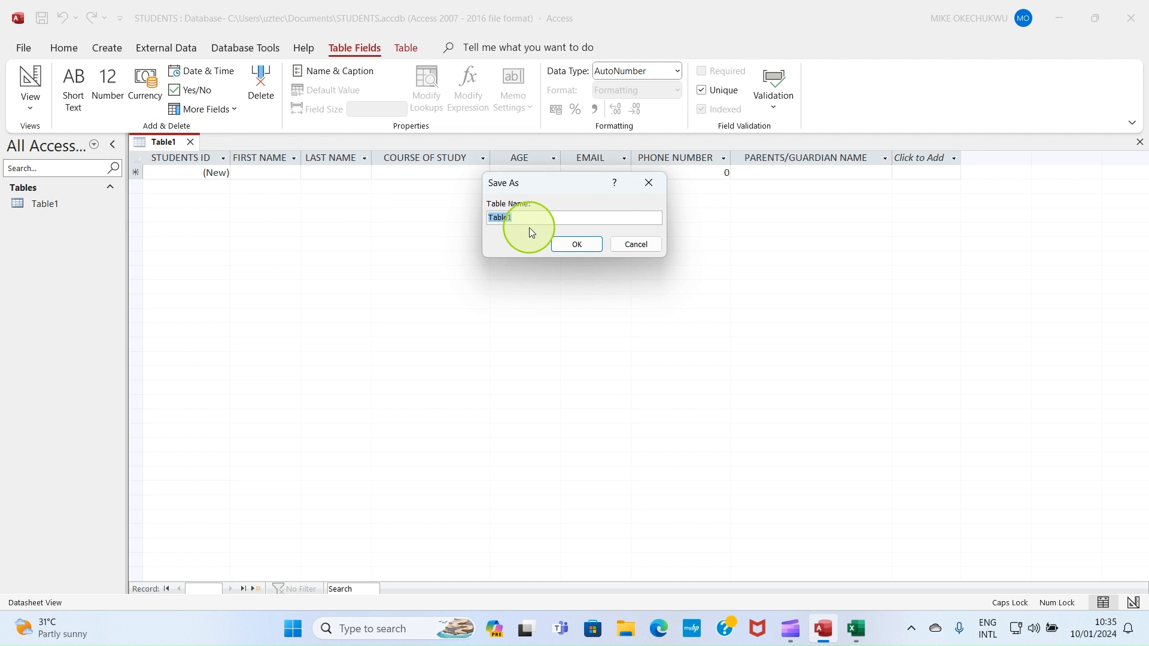
text(STUDENTS INFORMATION)
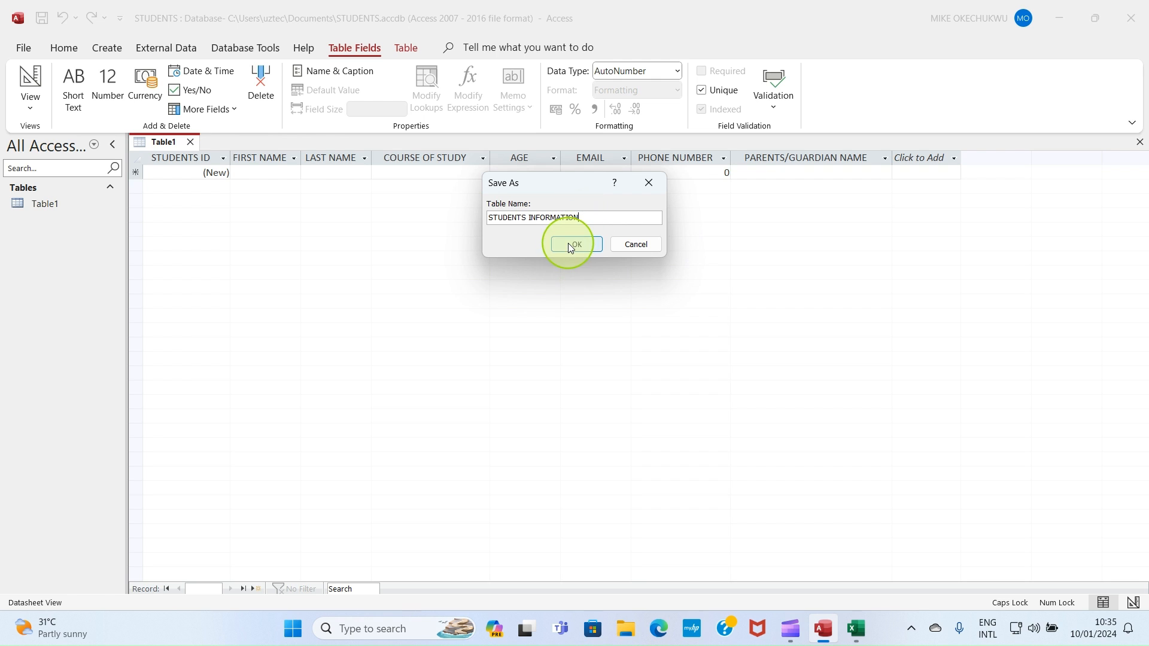
click(569, 243)
click(84, 206)
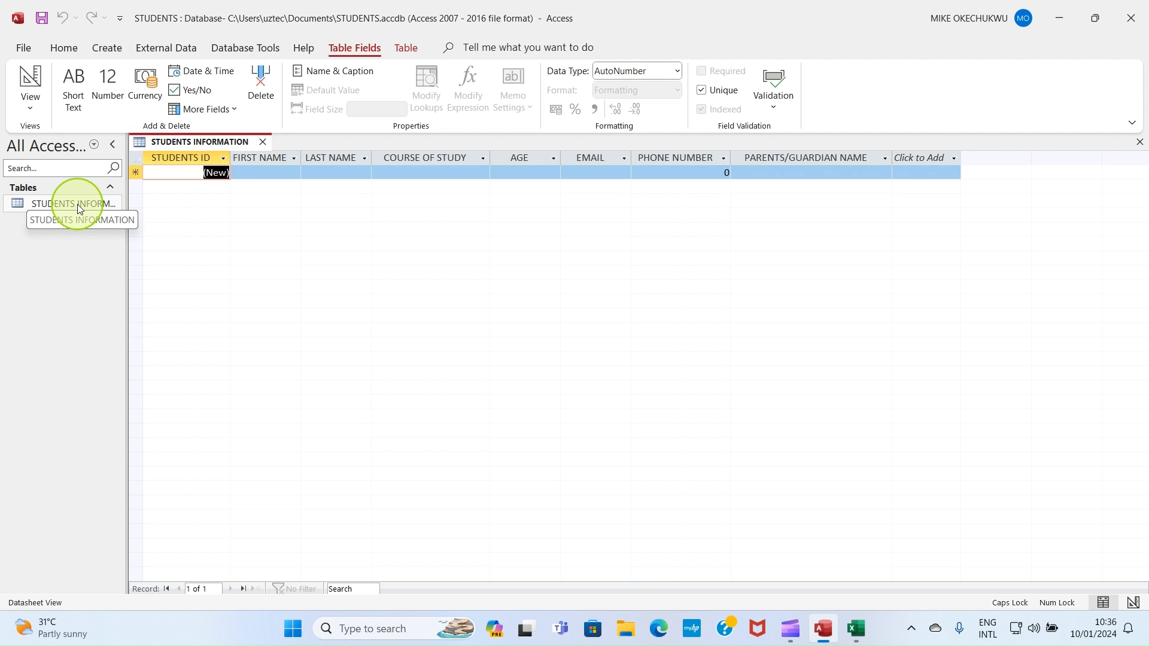
Step: Enter the first student's first name and last name in the new record
click(252, 171)
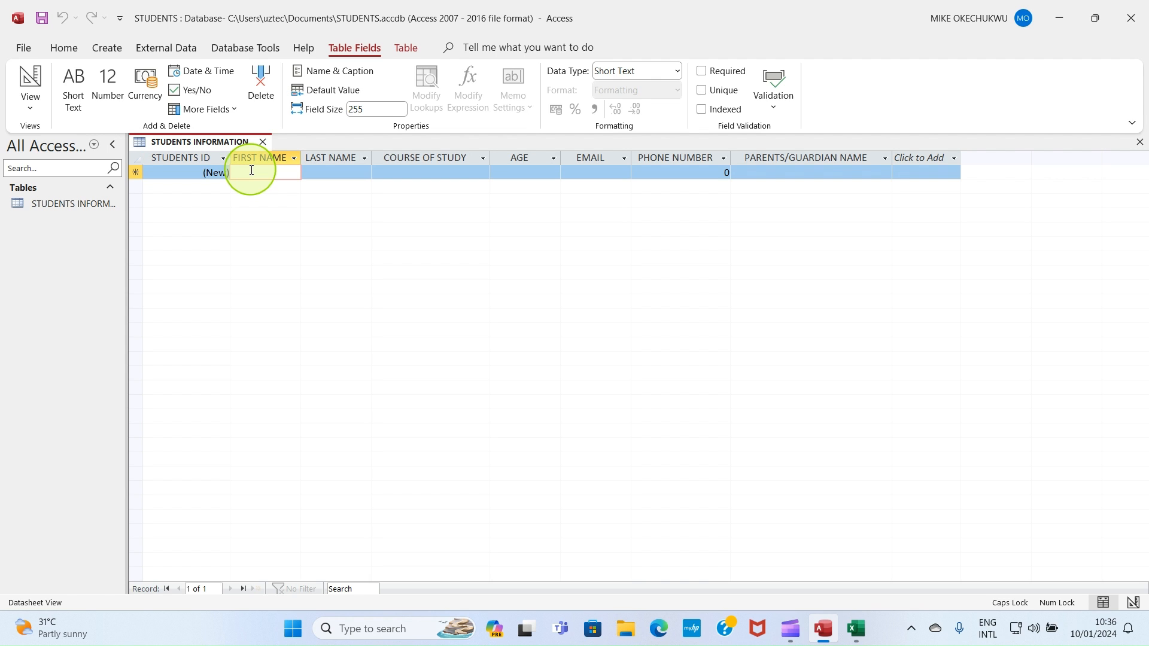
text(J)
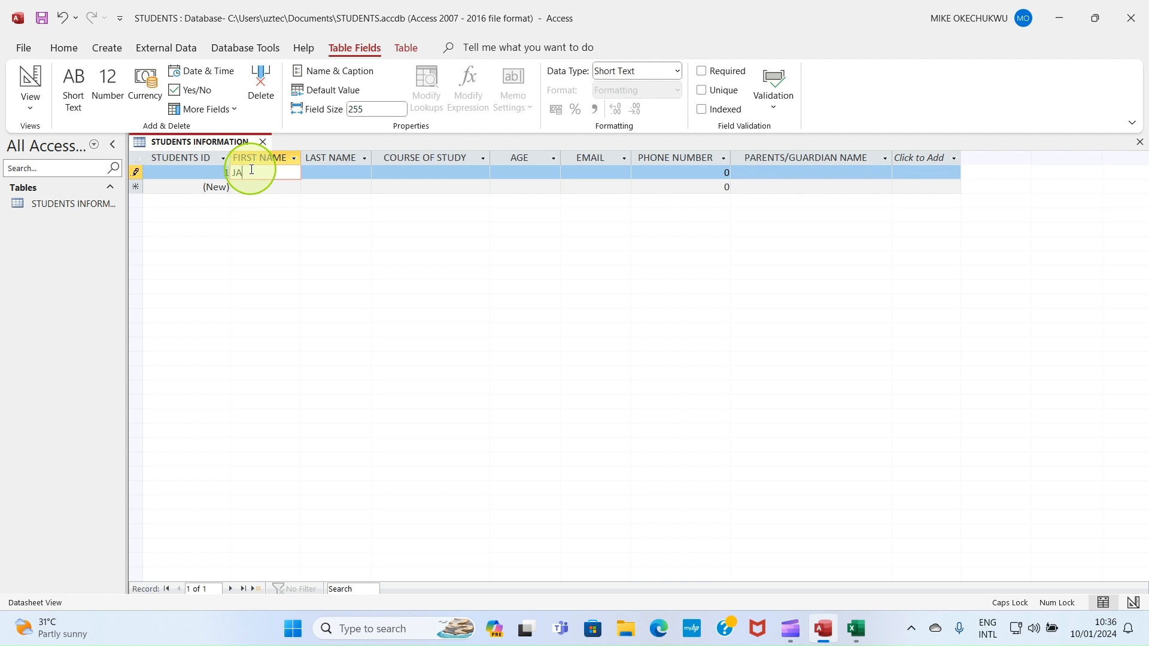
key(Caps_Lock)
text(ames)
click(337, 172)
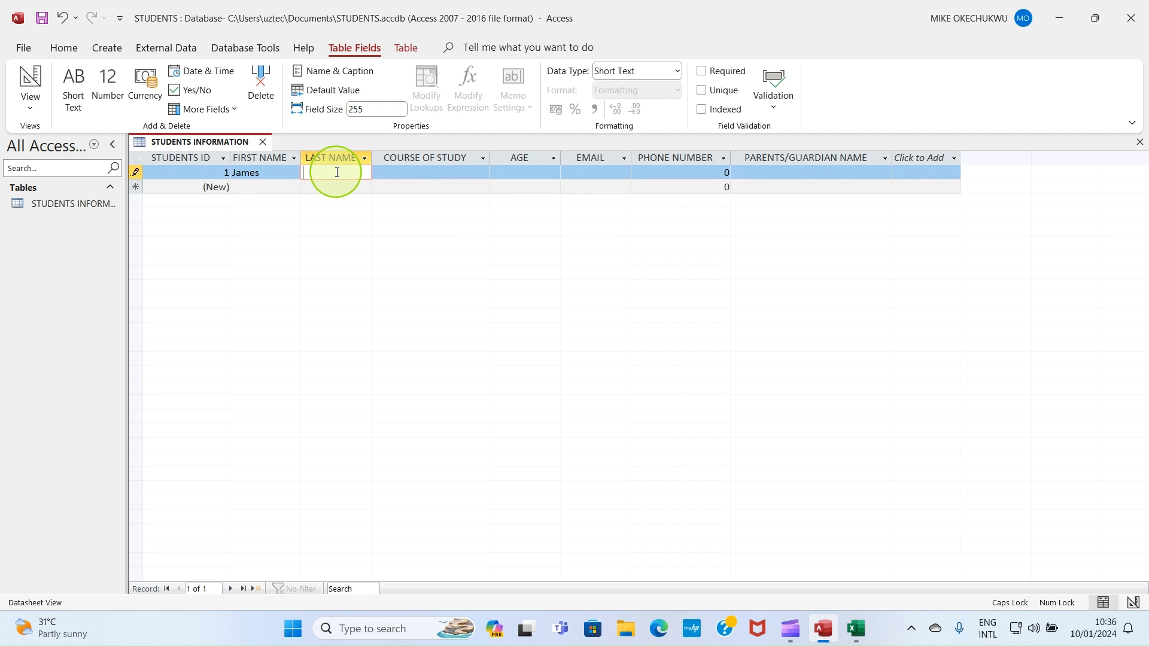
text(B)
key(Caps_Lock)
text(utt)
click(420, 175)
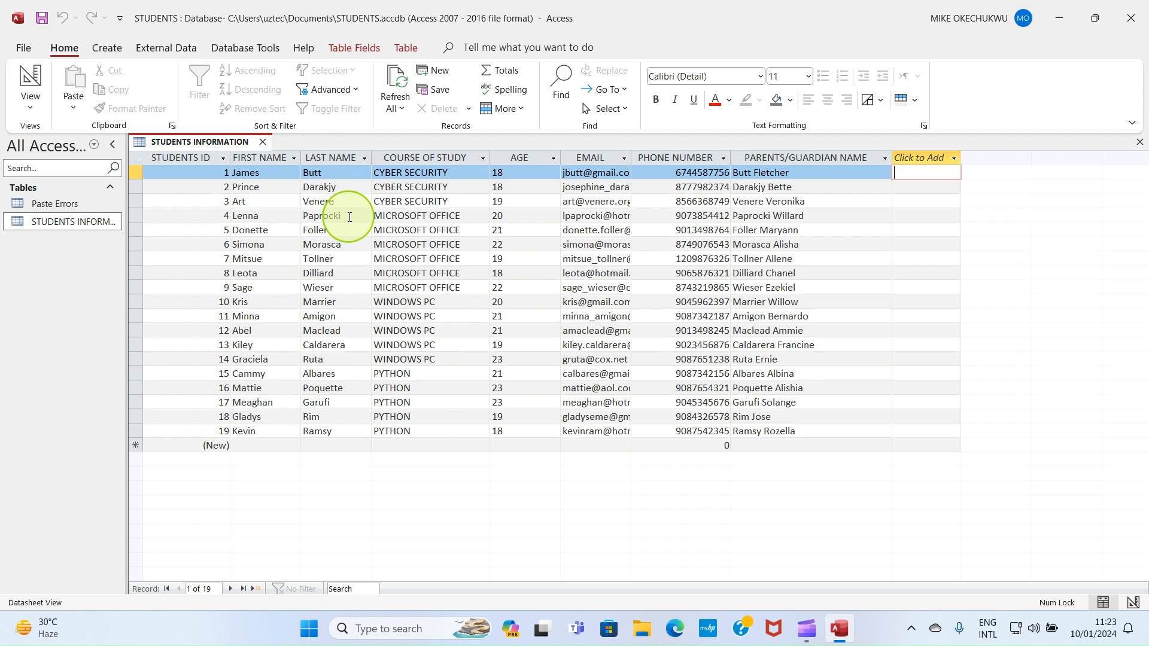
Step: Apply bold formatting to the datasheet text
click(203, 158)
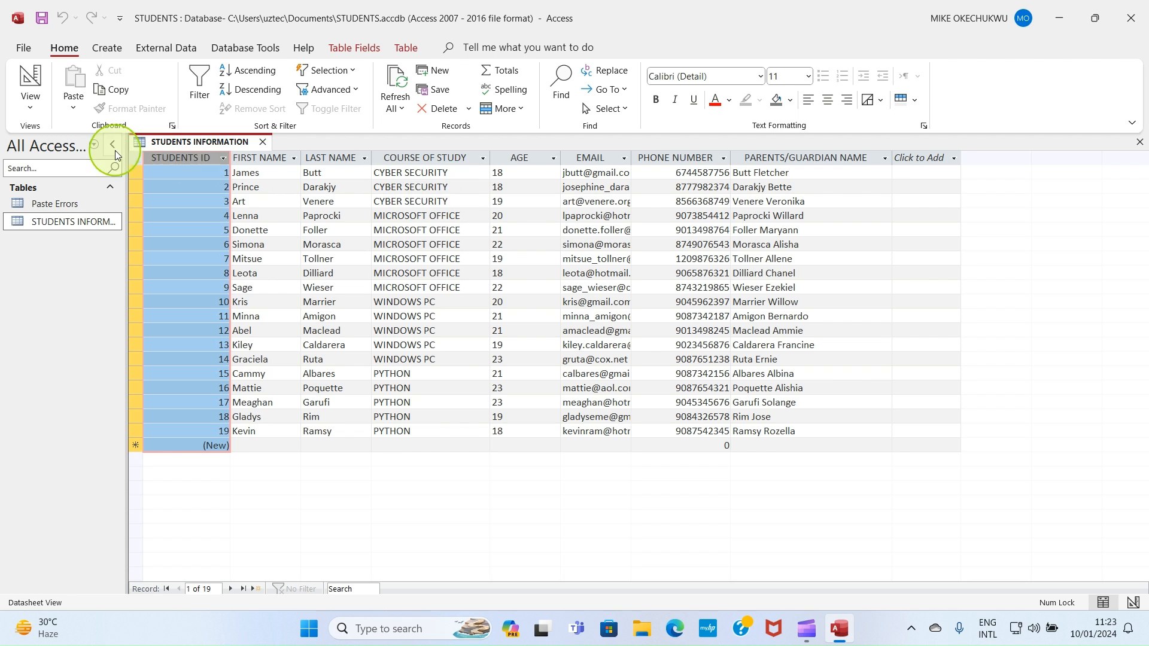
click(261, 157)
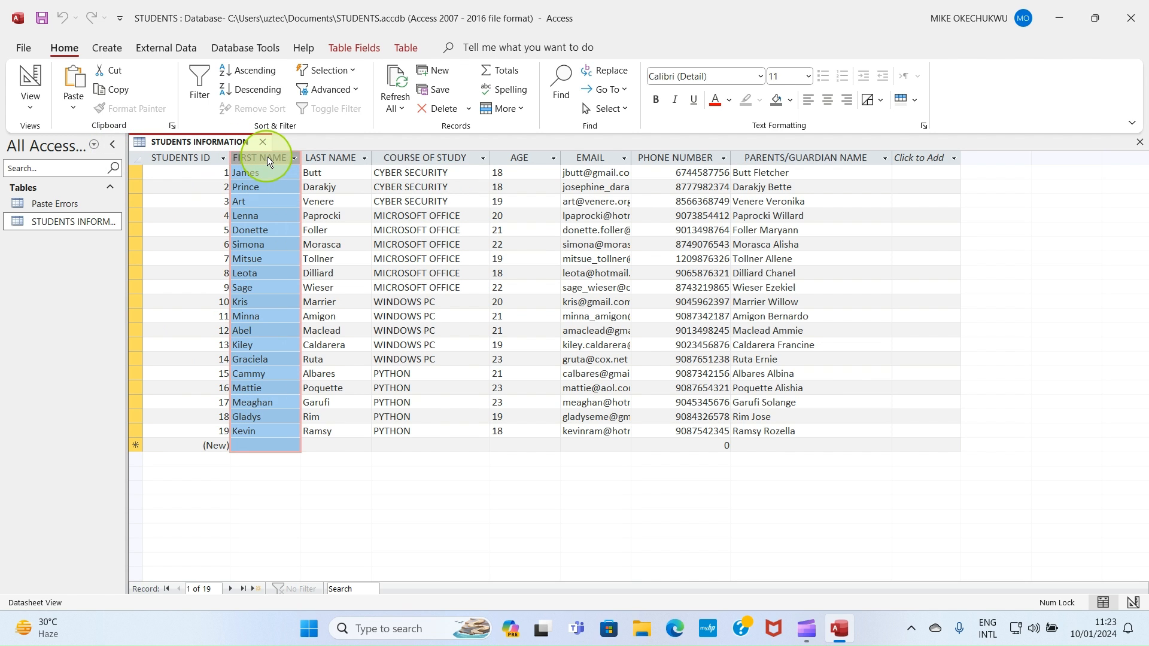
click(659, 99)
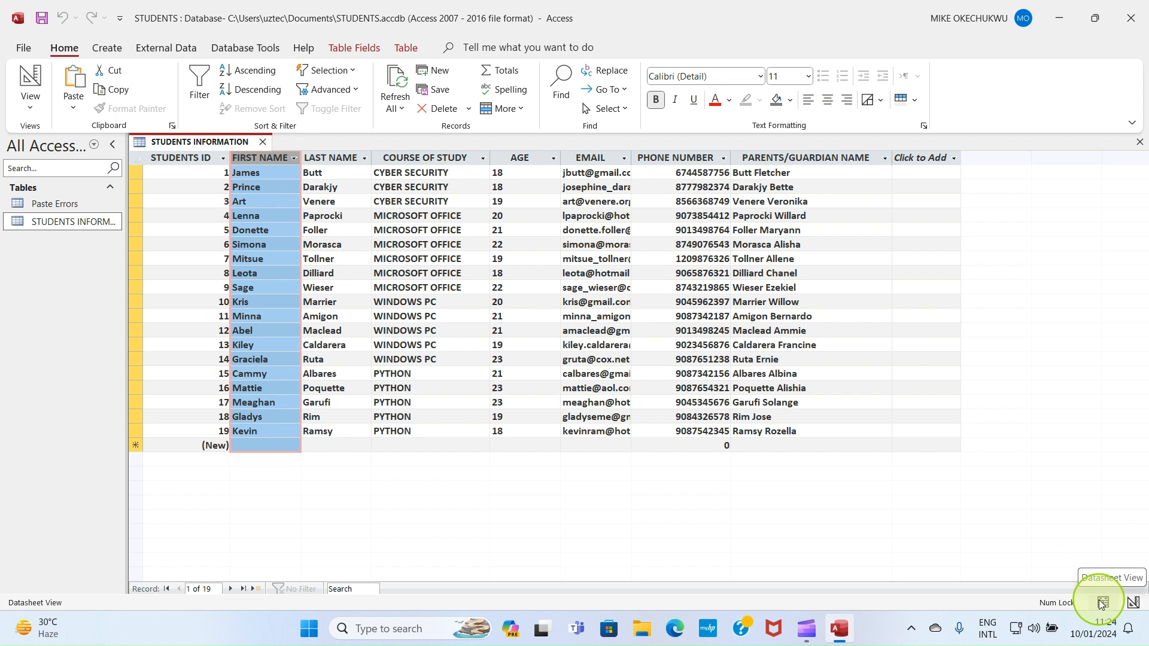
Step: Inspect the table's field data types in Design view, then return to Datasheet view
click(1134, 603)
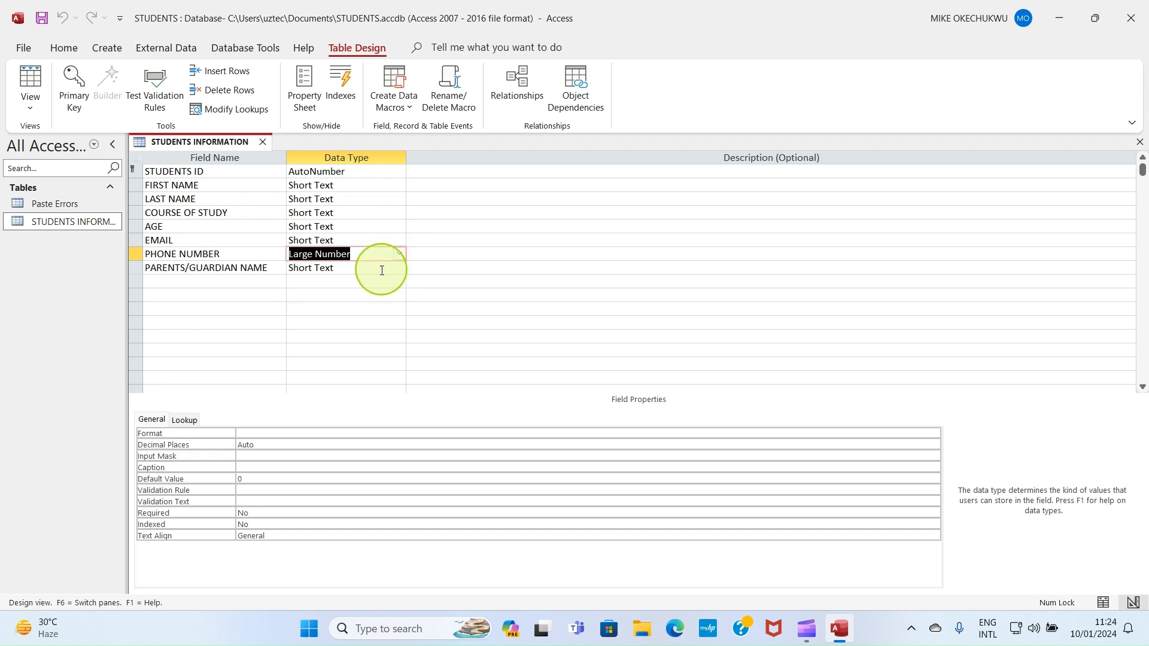
click(399, 256)
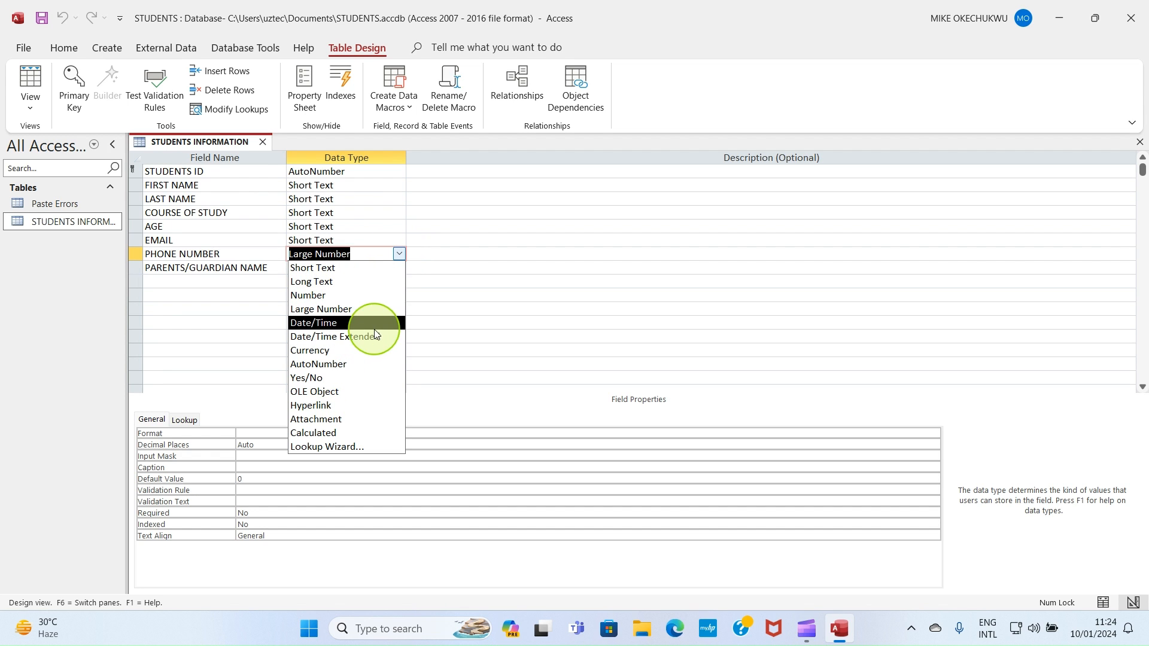
click(399, 240)
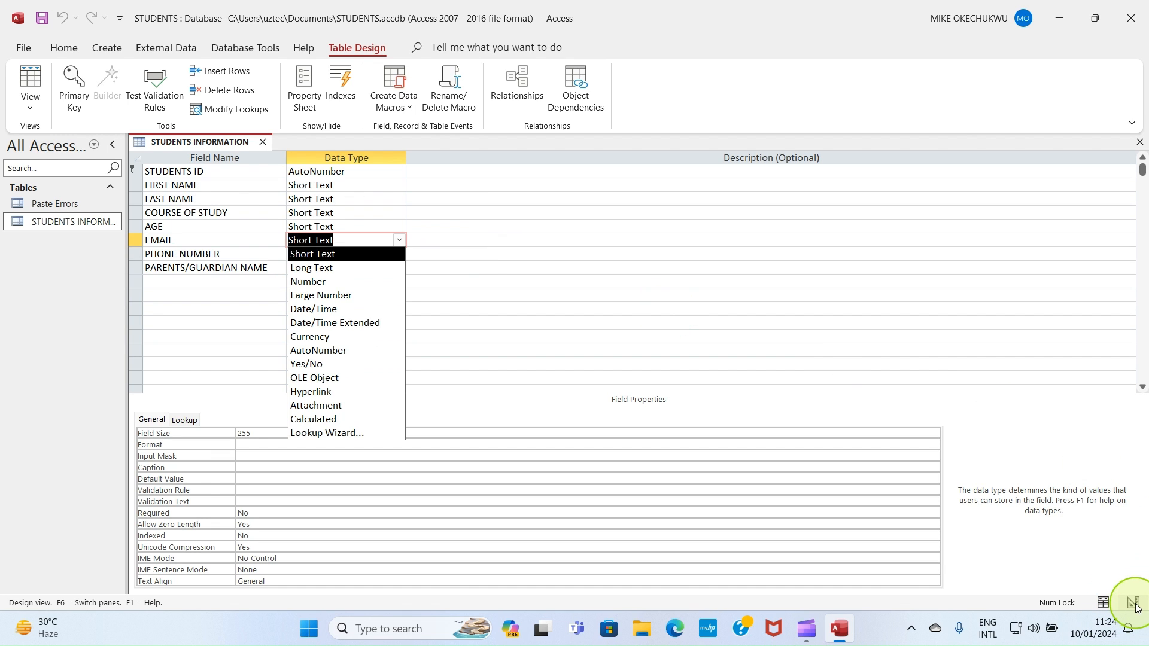
click(1104, 605)
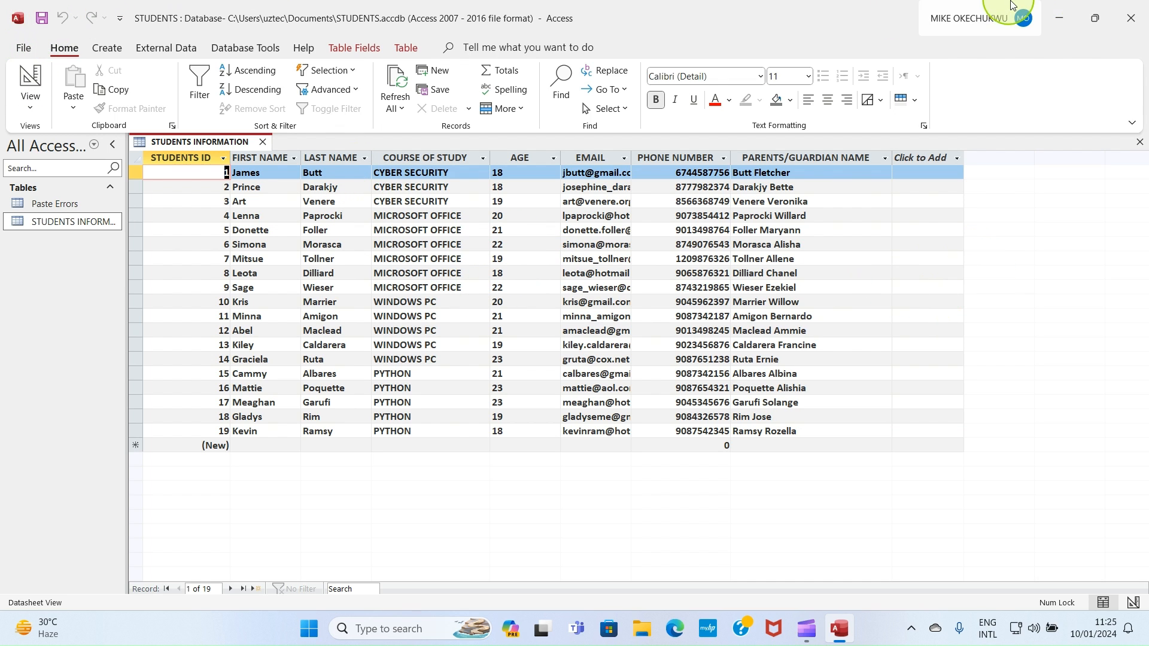
Step: Close Access, relaunch it from Start search, and reopen the STUDENTS database and its STUDENTS INFORMATION table
click(1131, 6)
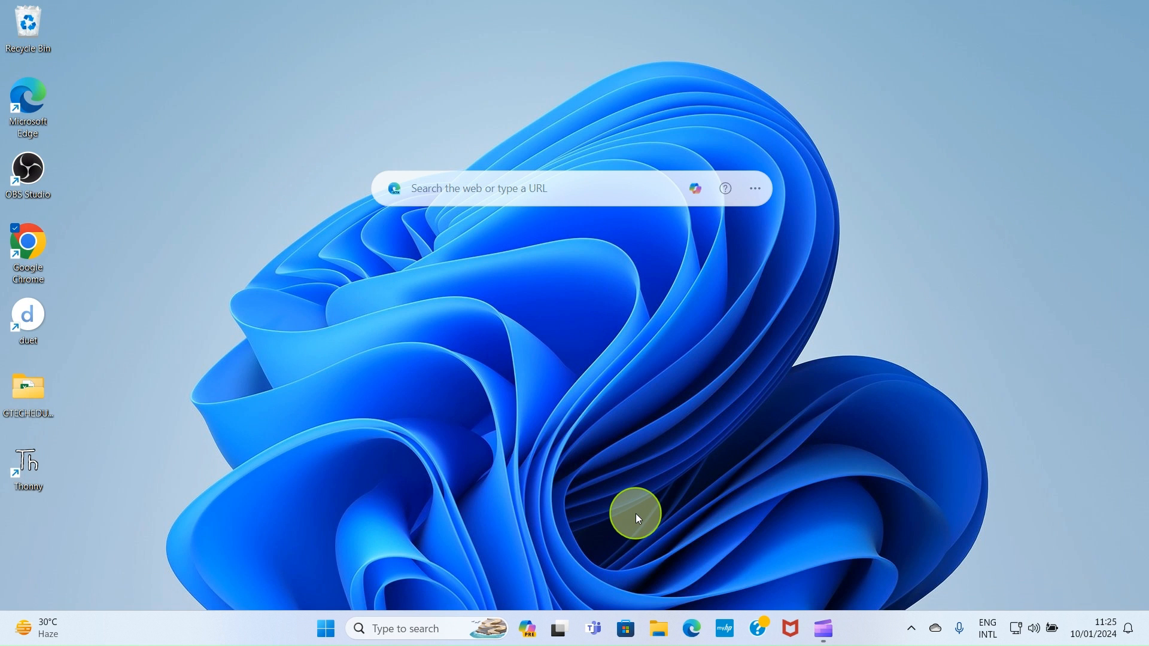
click(327, 630)
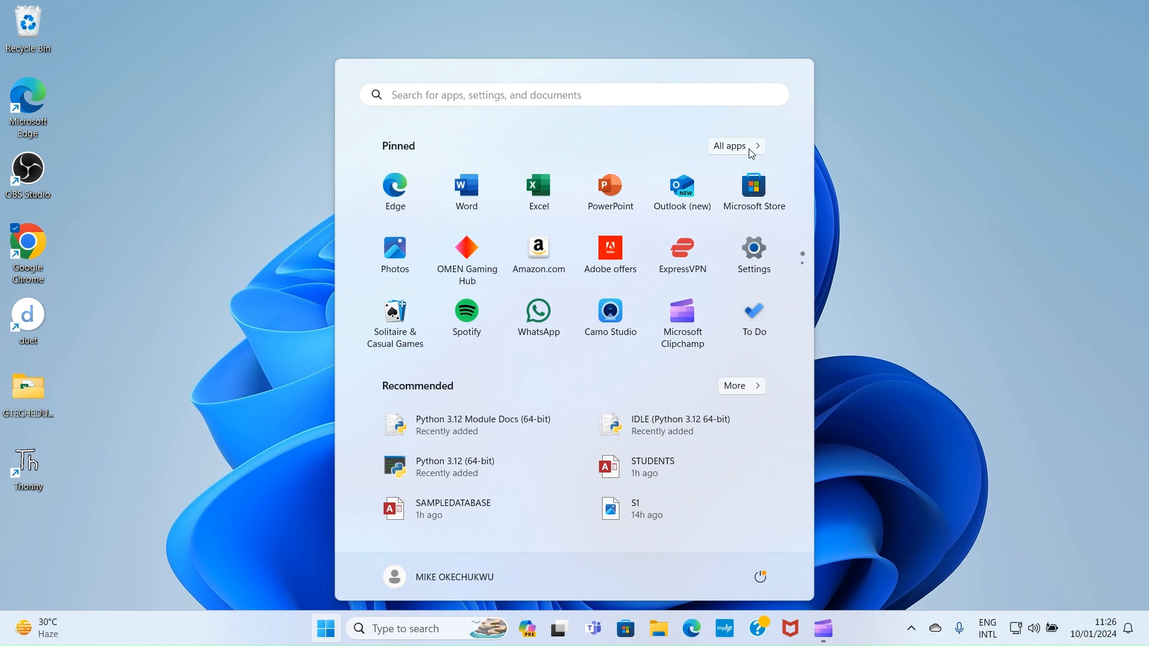
click(464, 96)
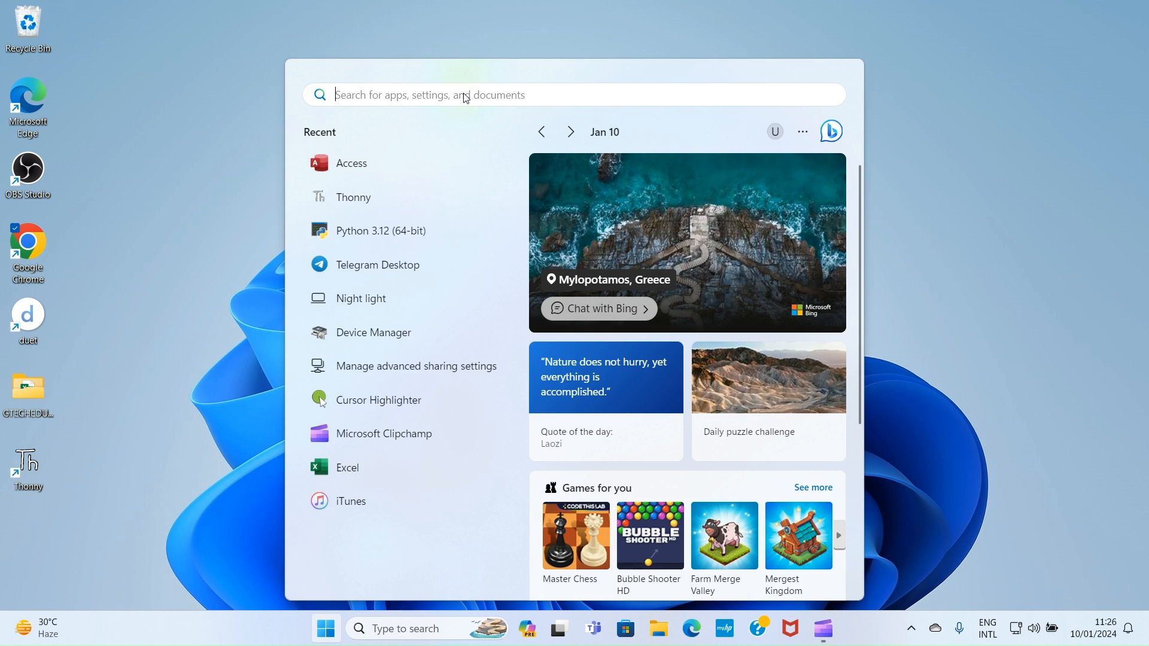
text(ac)
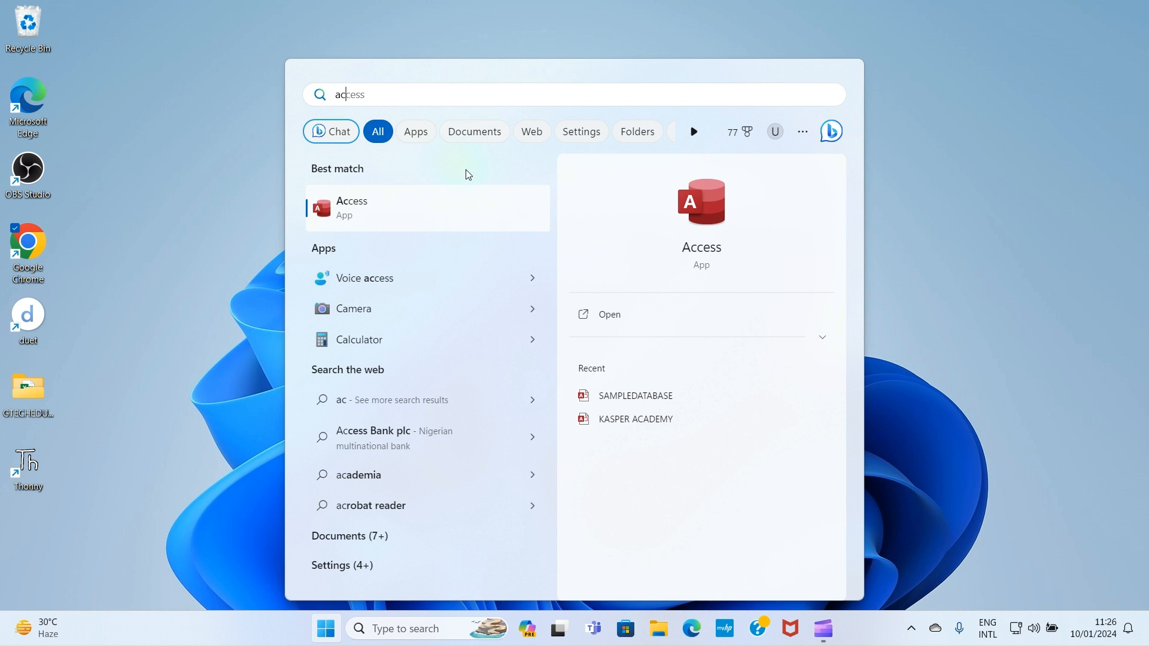
click(433, 199)
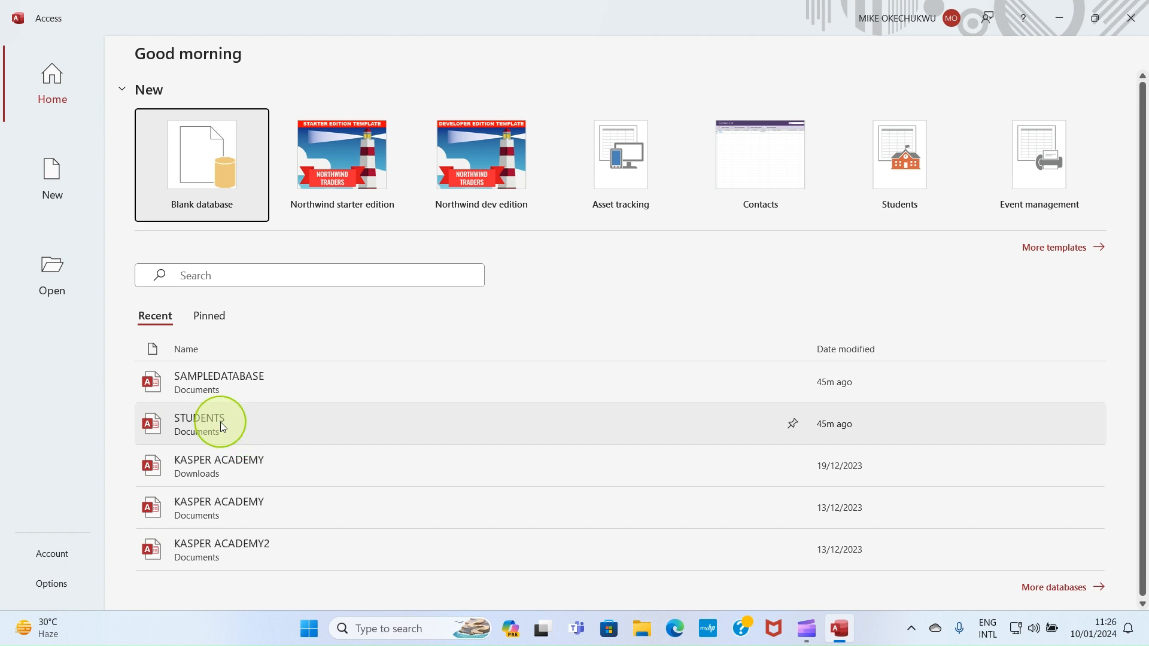
click(265, 429)
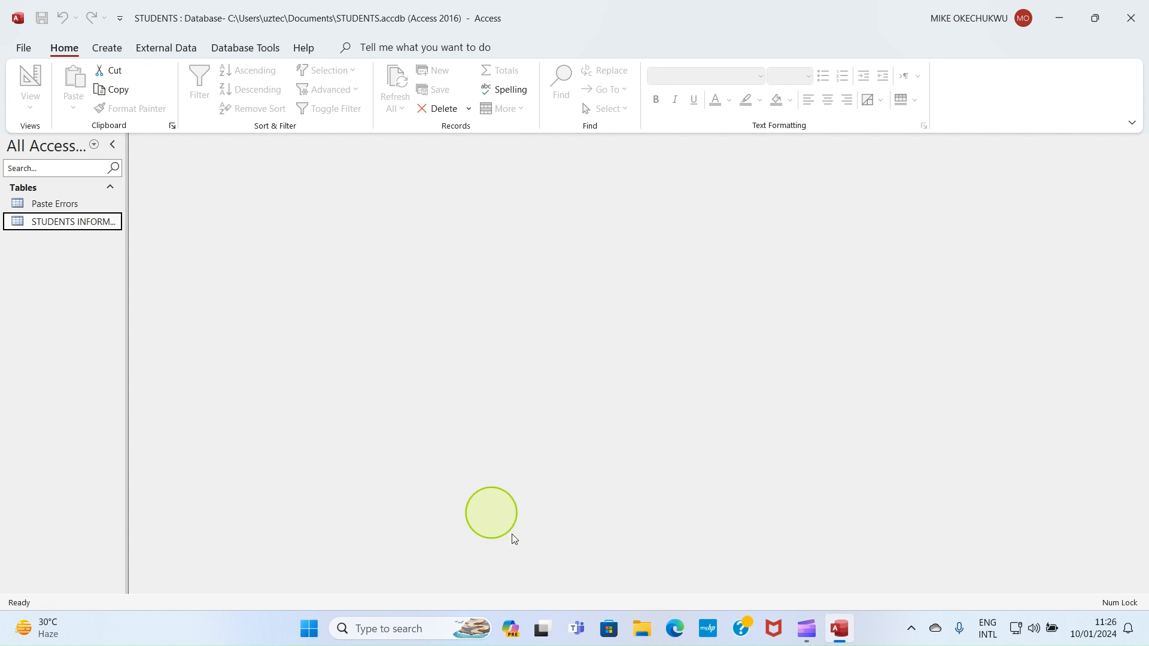
double_click(81, 219)
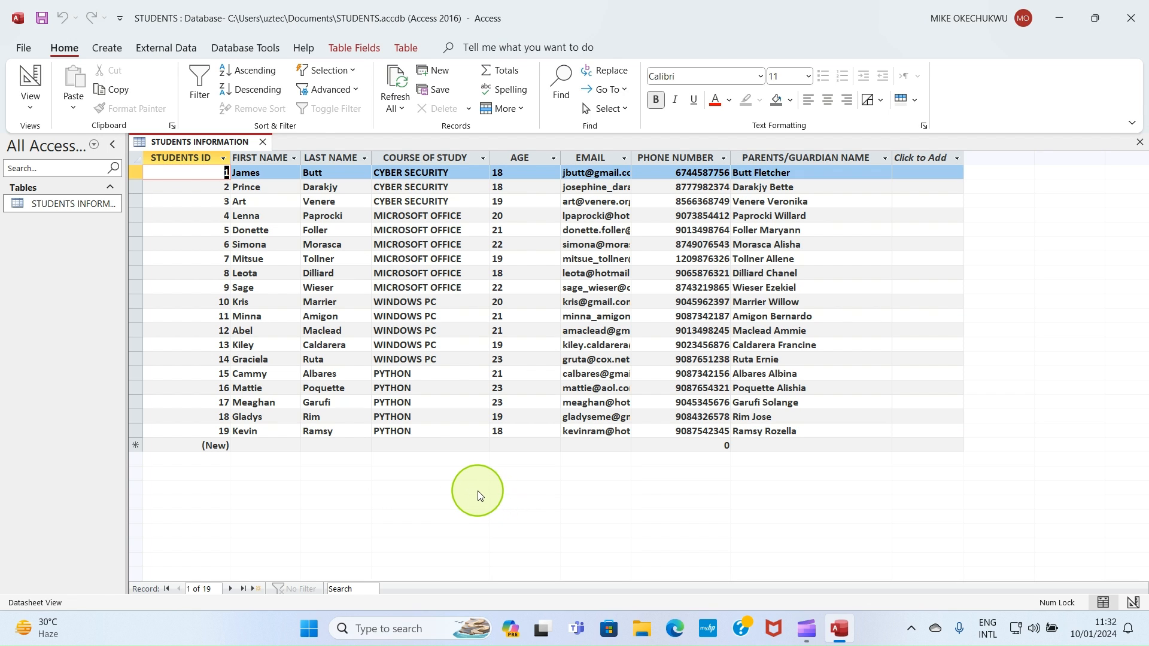
Step: Create a new table and add a Short Text field to it
click(108, 49)
click(91, 93)
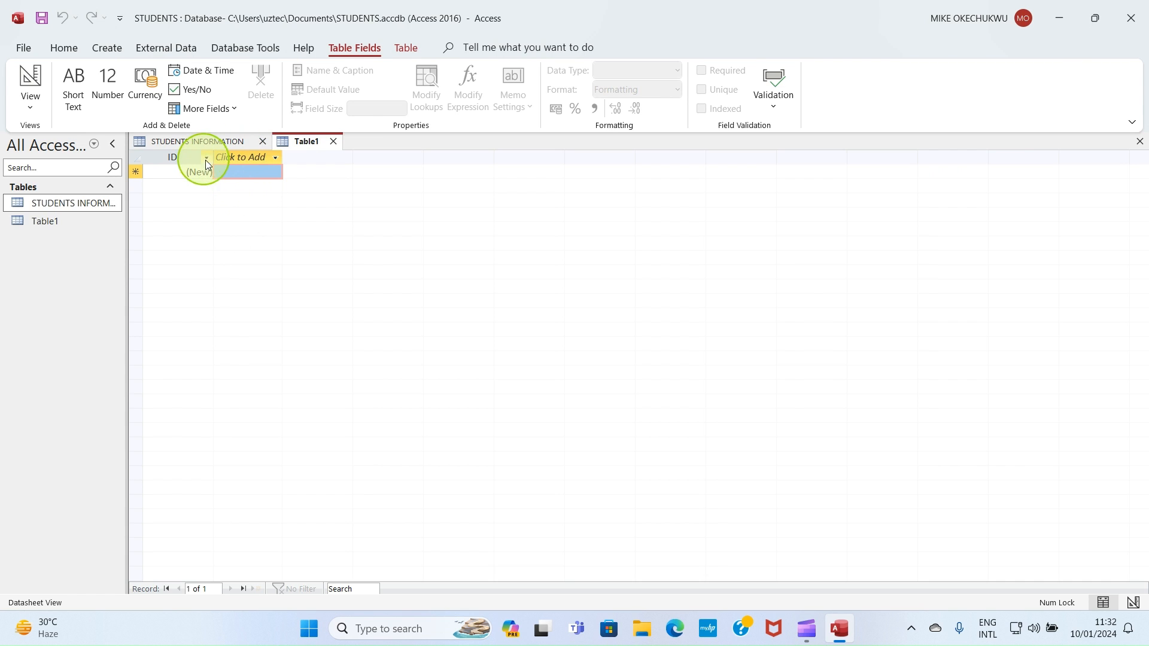
click(255, 158)
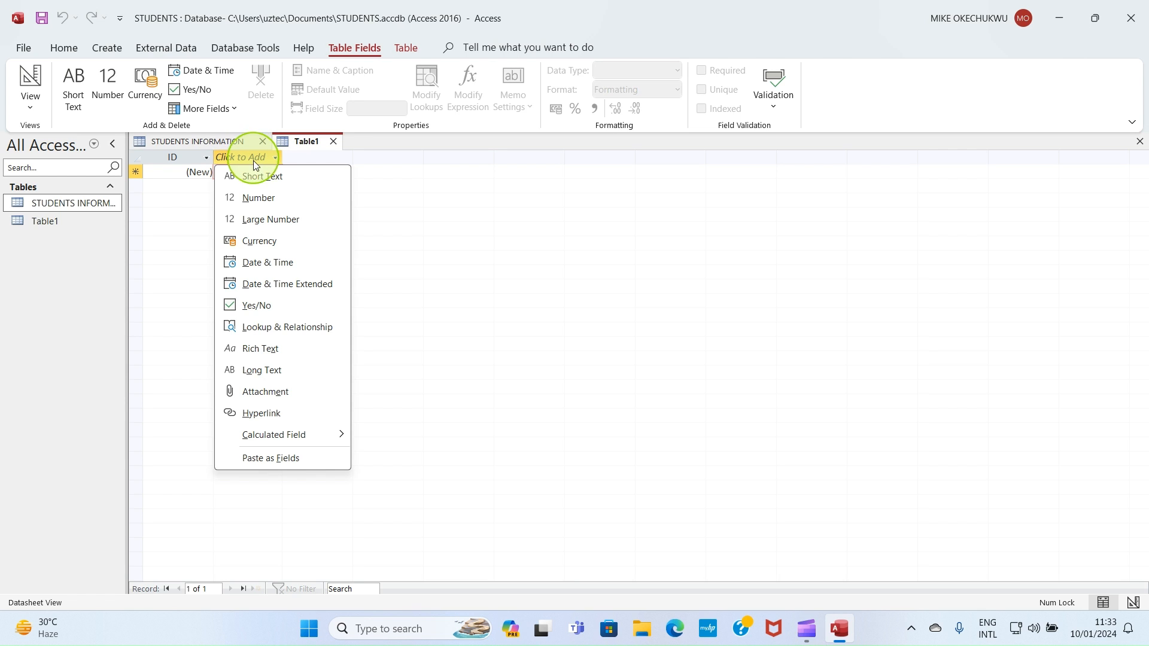
click(255, 171)
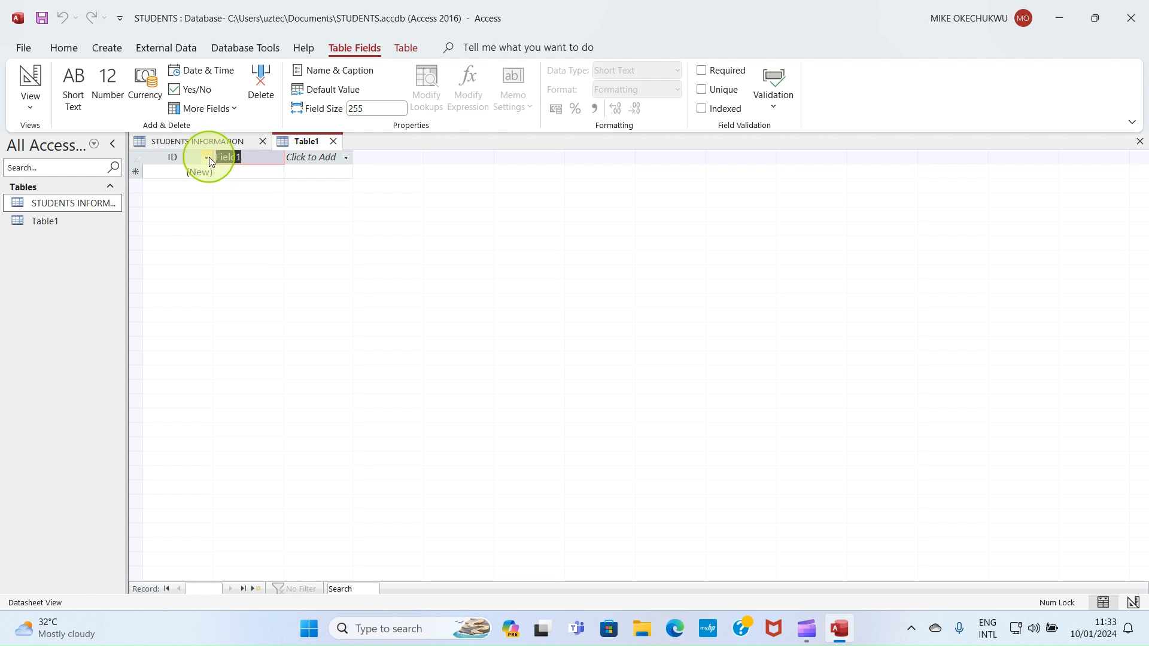
Step: Rename the ID field to FEE ID
click(180, 157)
double_click(180, 157)
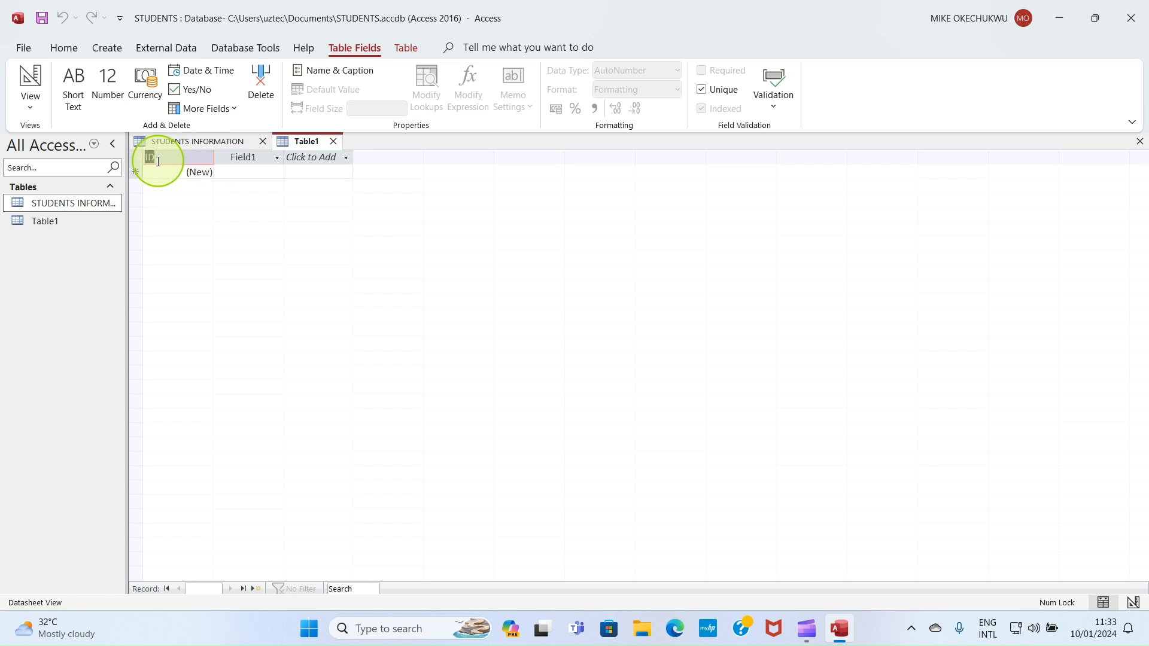
click(155, 157)
key(Caps_Lock)
text(FILE)
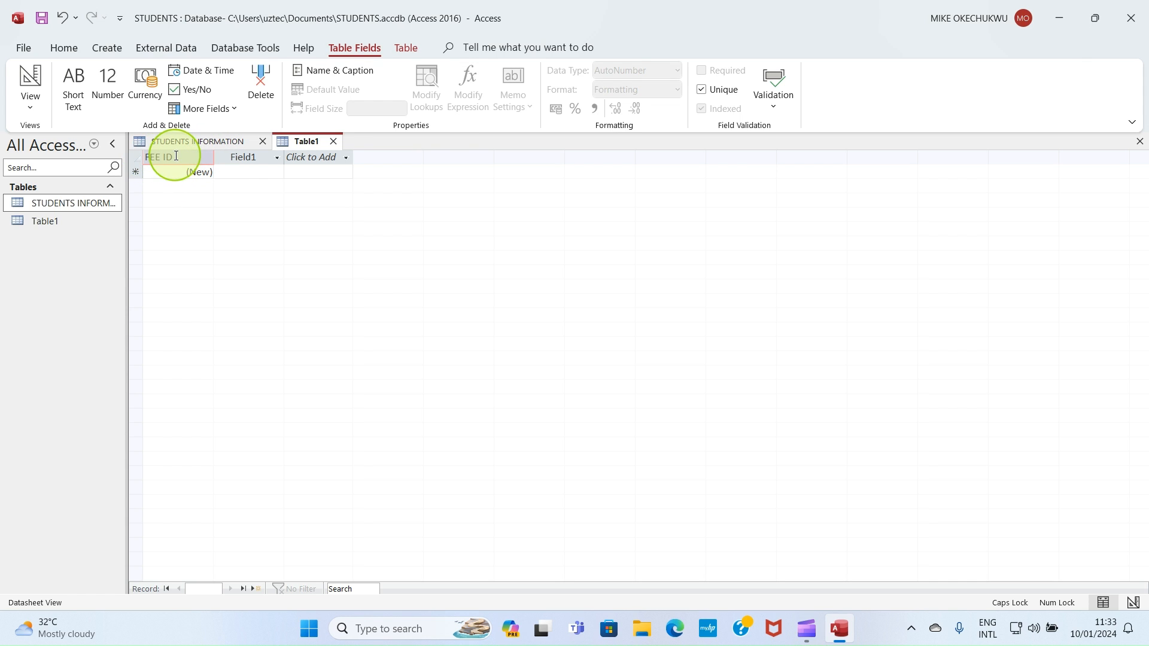
Step: Rename the Short Text field to STUDENT ID
click(249, 156)
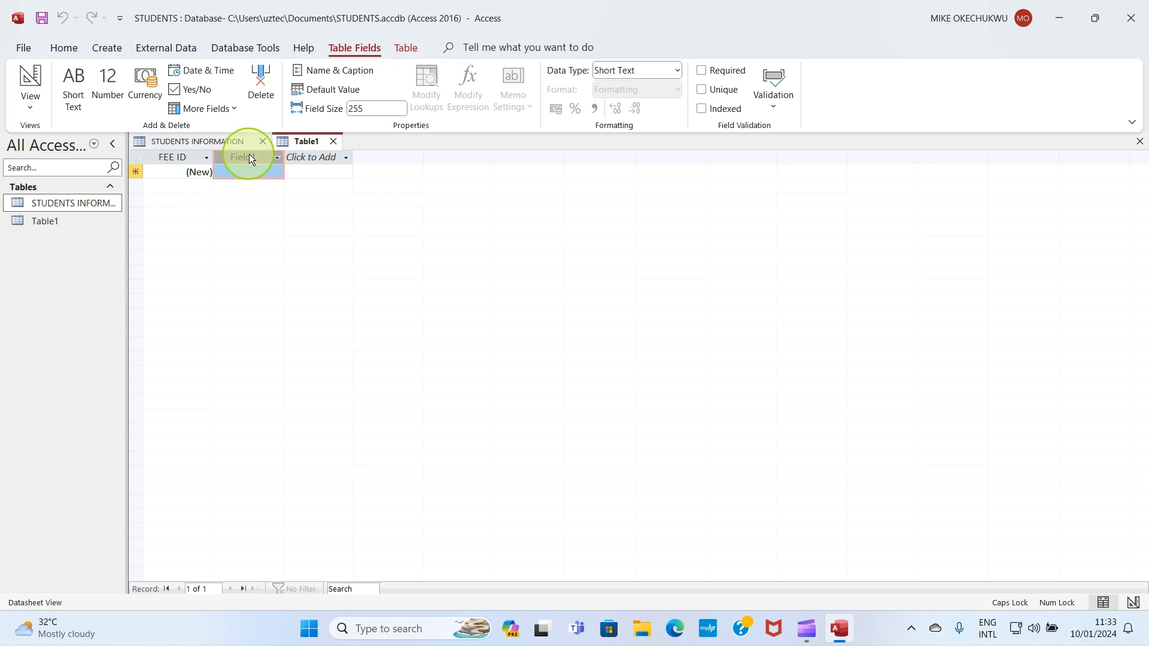
double_click(258, 158)
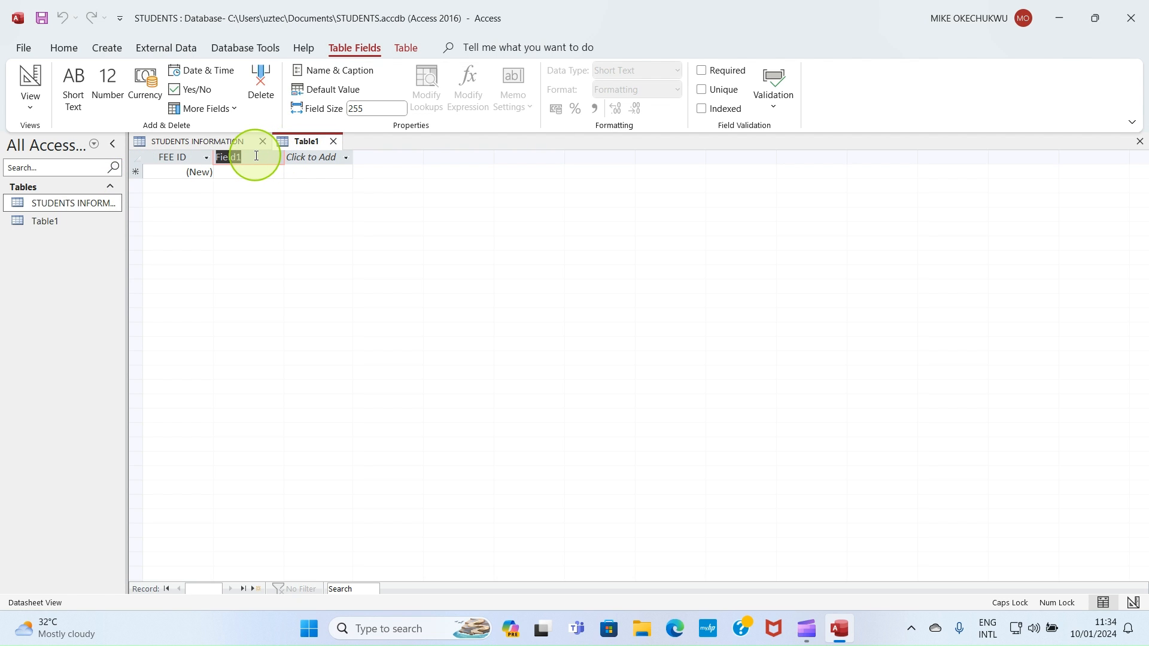
text(STUDENT ID)
Step: Add a Date & Time field named EXPECTED PAYMENT DATE
click(327, 153)
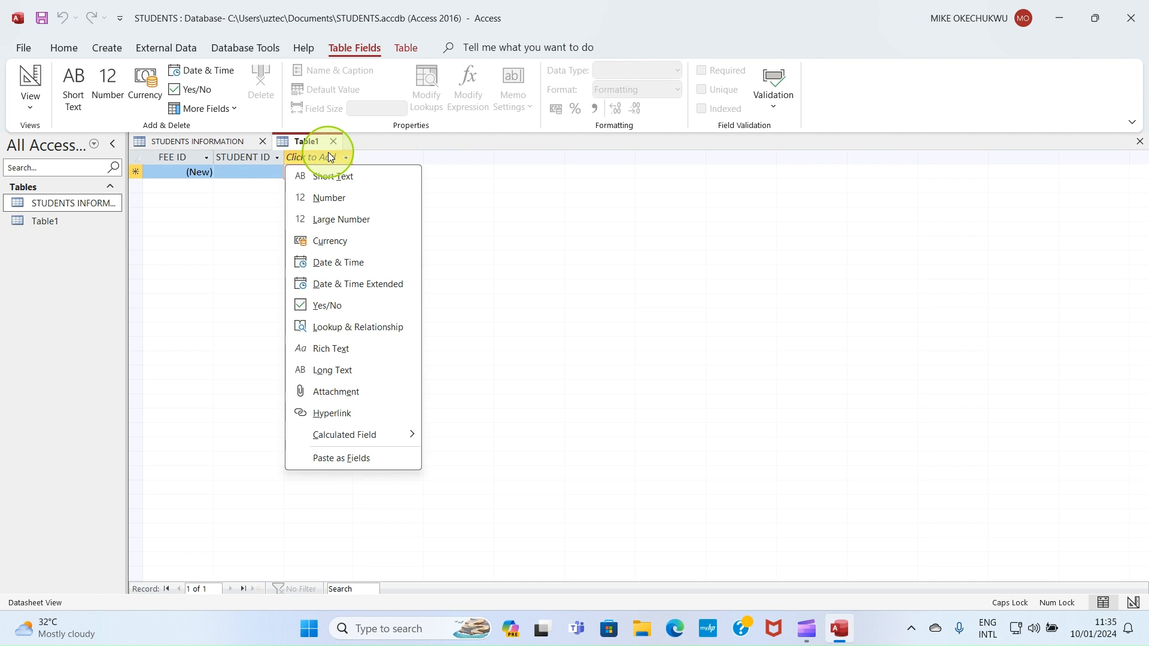
click(354, 263)
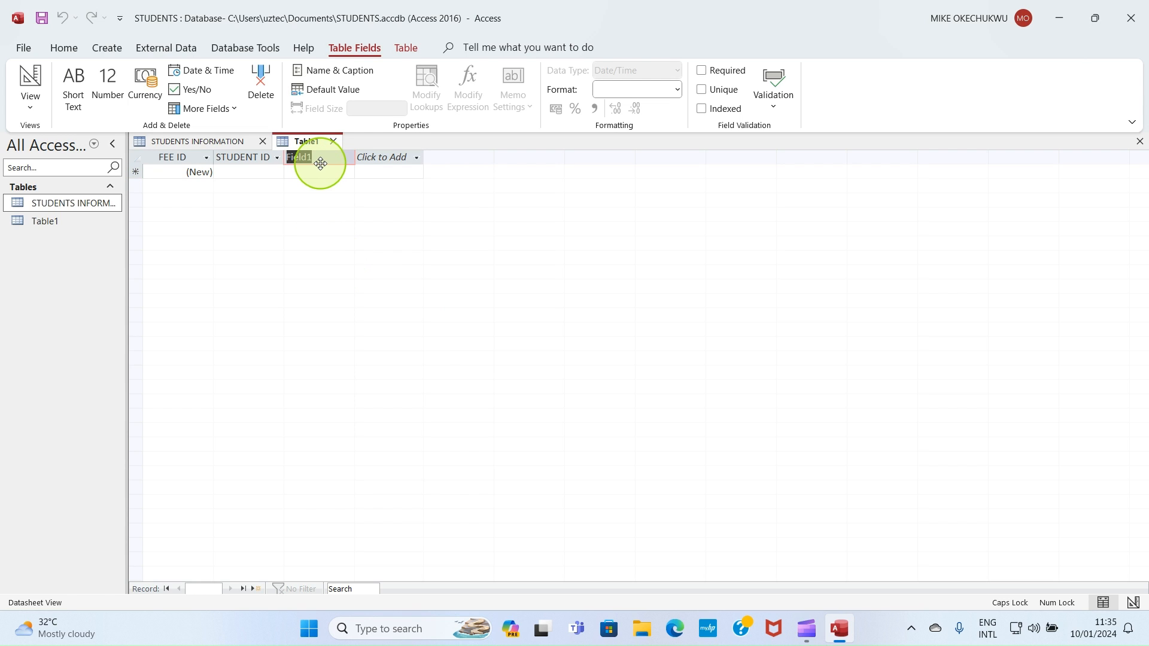
text(E)
text(FF)
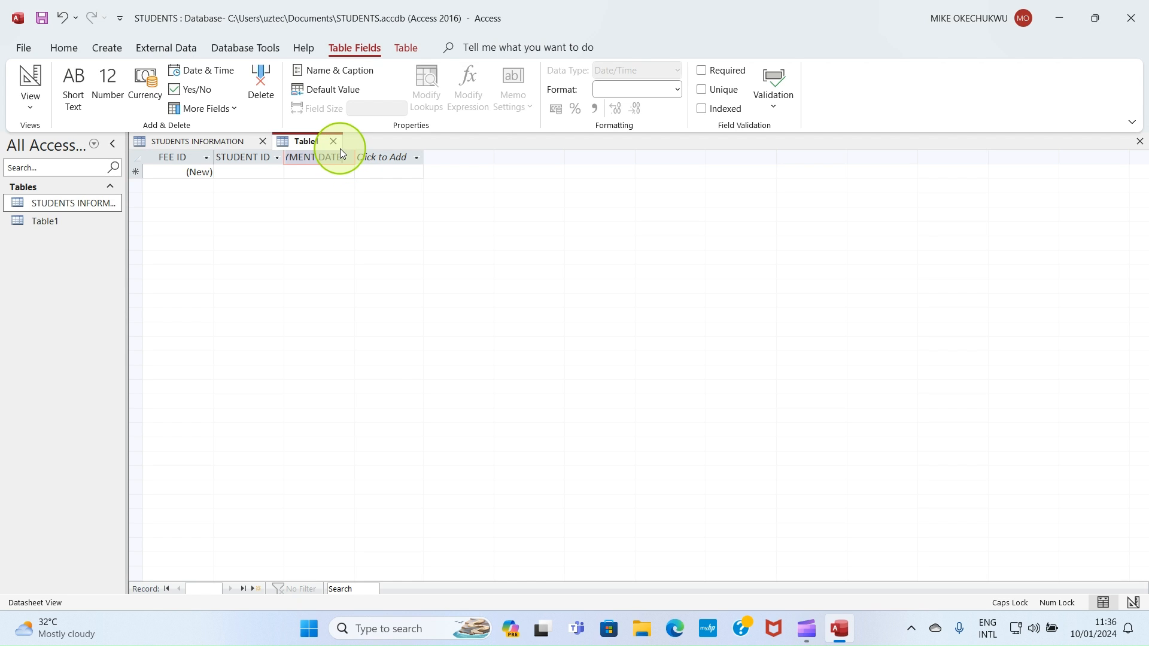
key(Return)
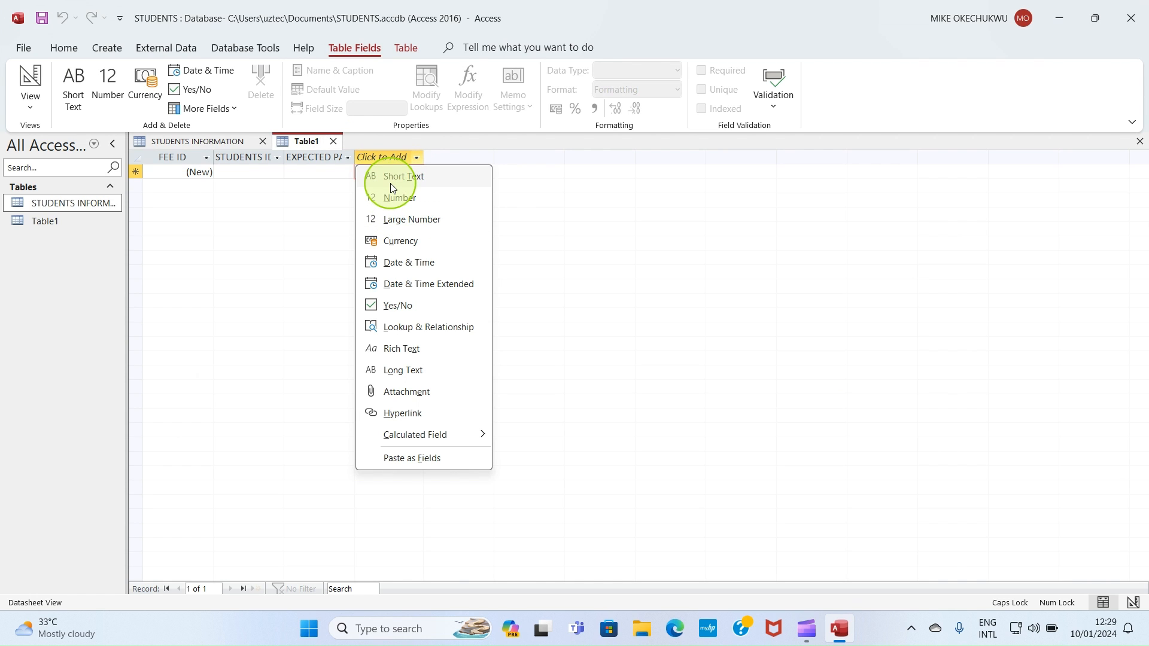
Step: Add a Yes/No field named FEES PAID
click(422, 310)
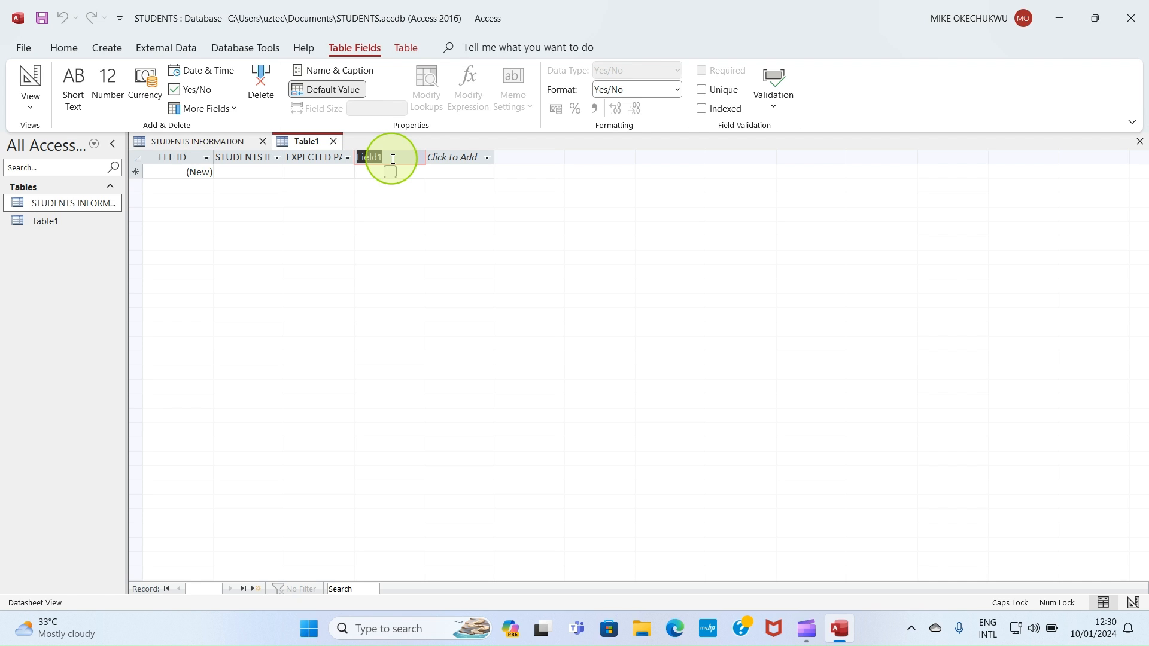
text(FEES PAID)
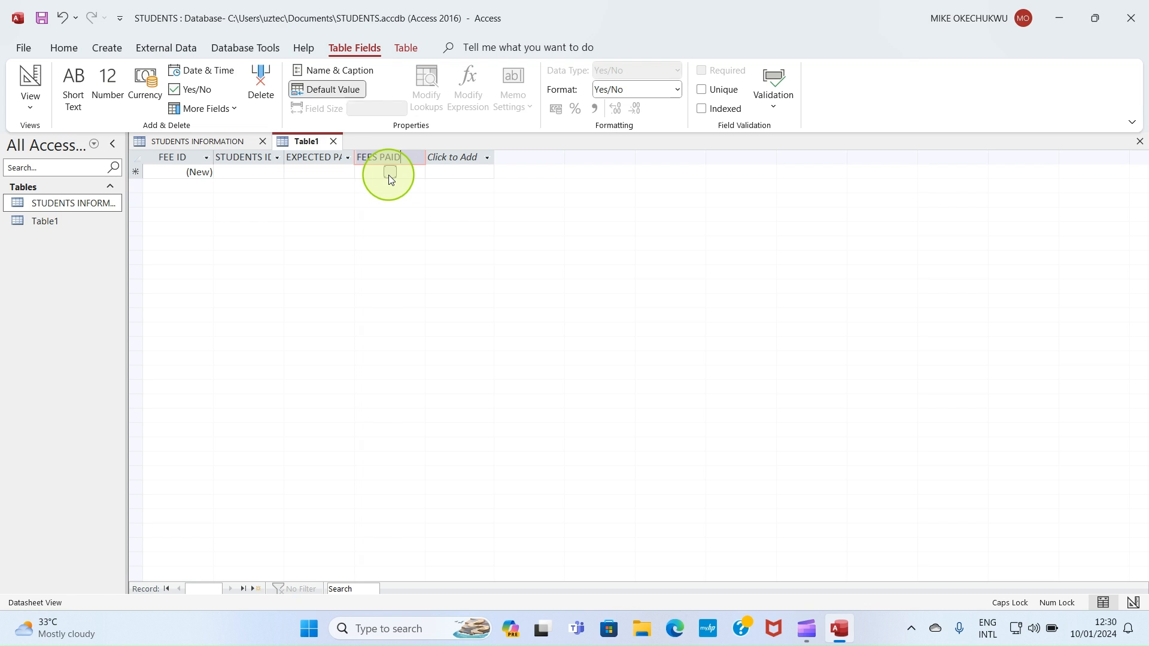
Step: Enter student IDs 1 and 2 in two new records, ticking FEES PAID for the first
click(247, 172)
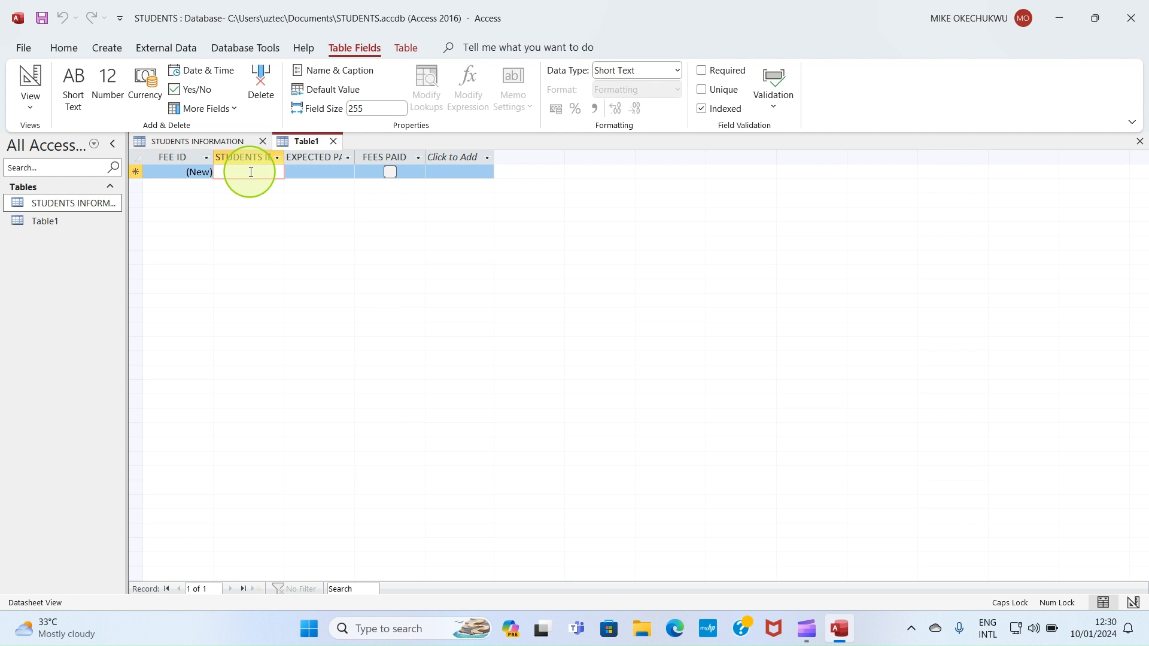
text(1)
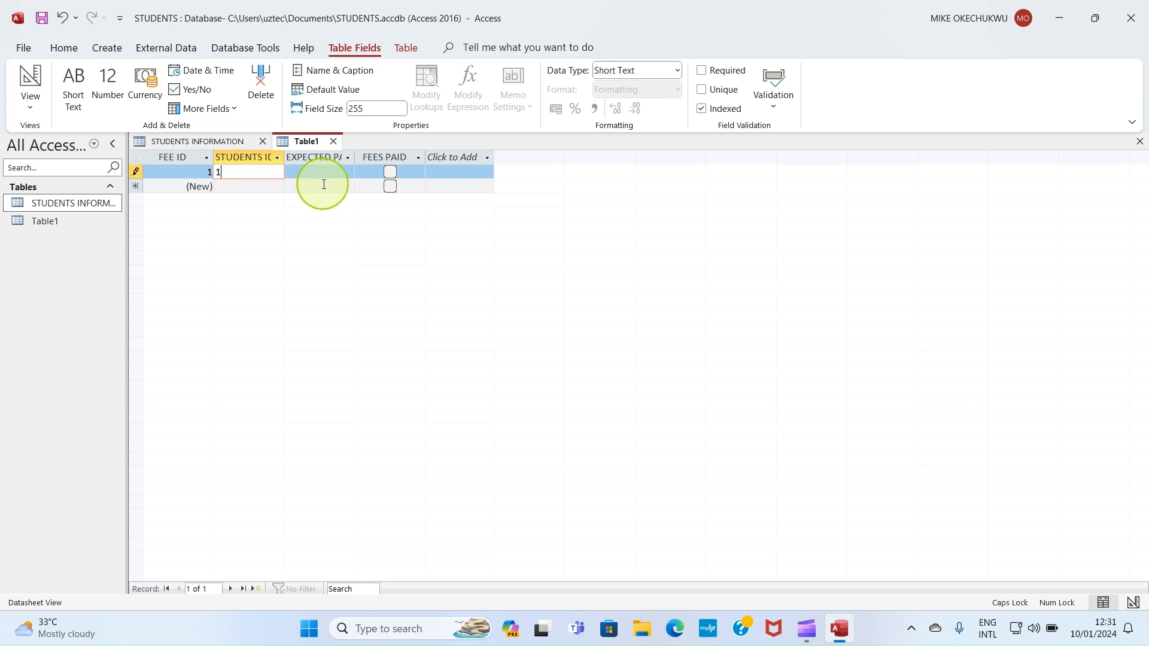
click(390, 172)
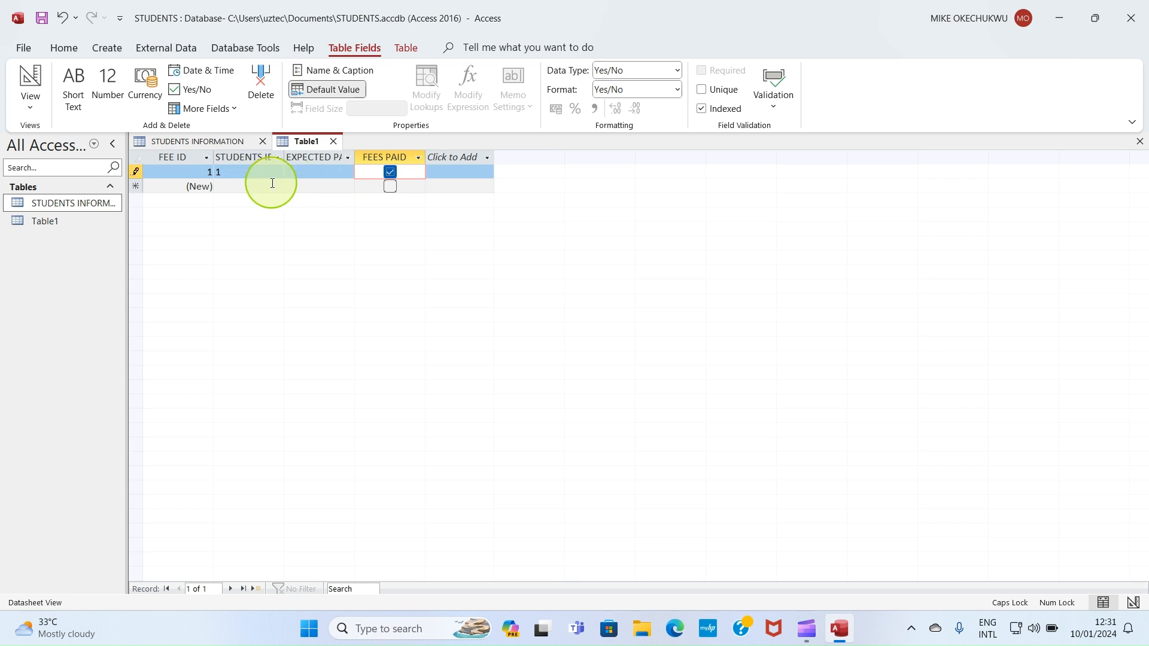
click(248, 183)
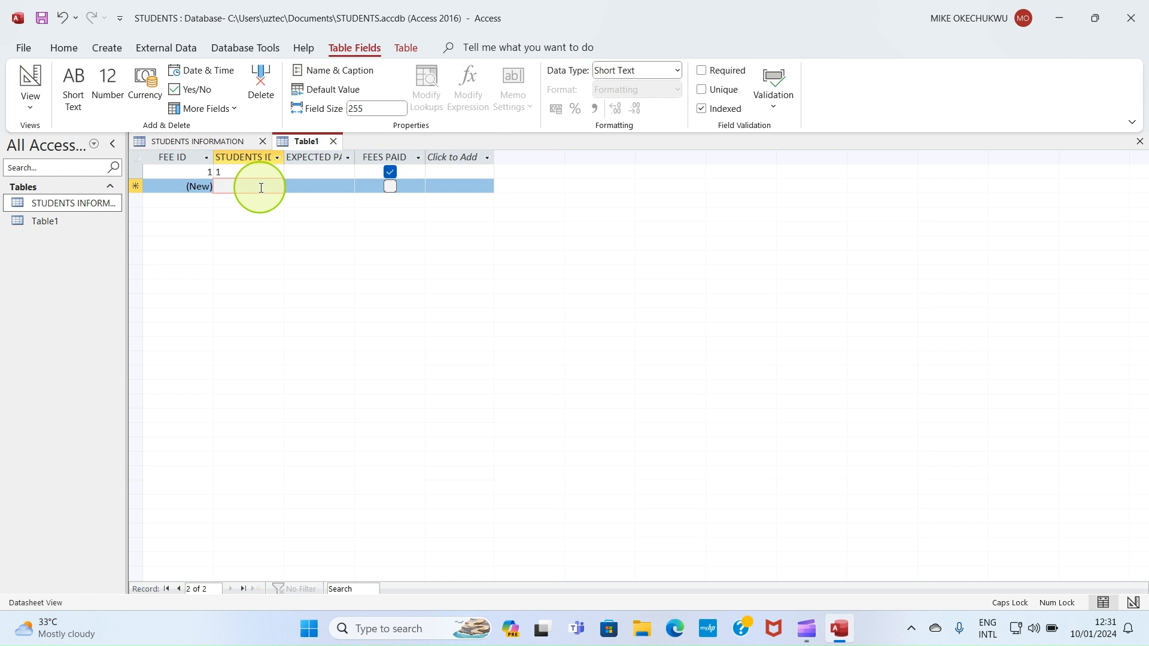
text(2)
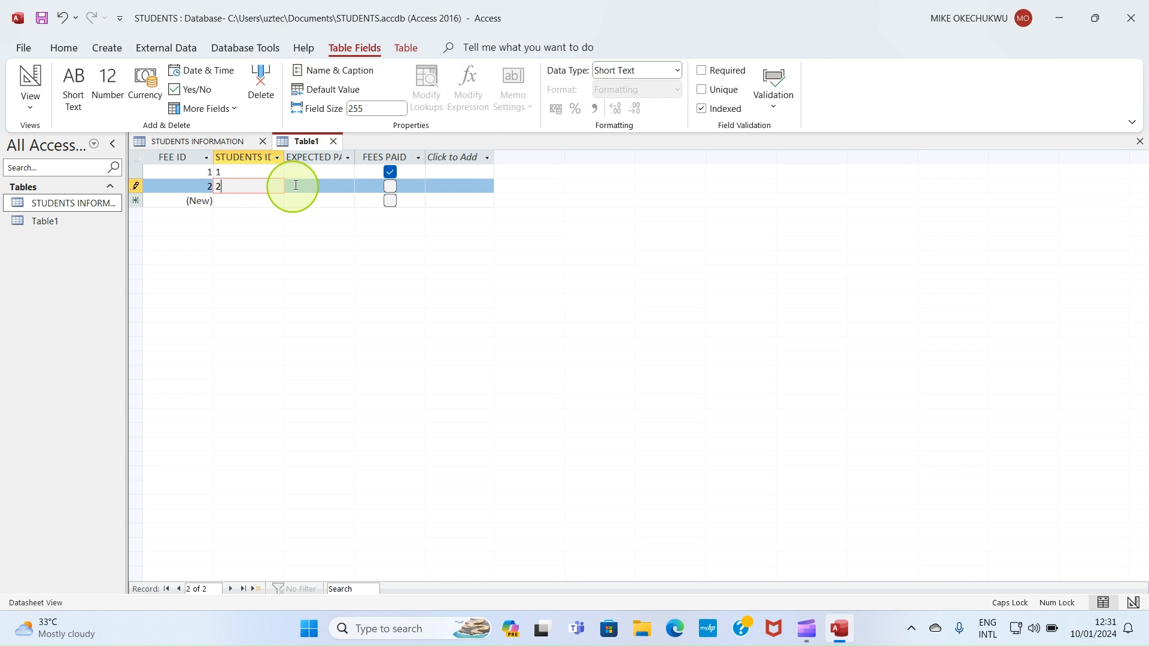
Step: Pick 09/01/2024 as the expected payment date for both records from the date picker
click(314, 171)
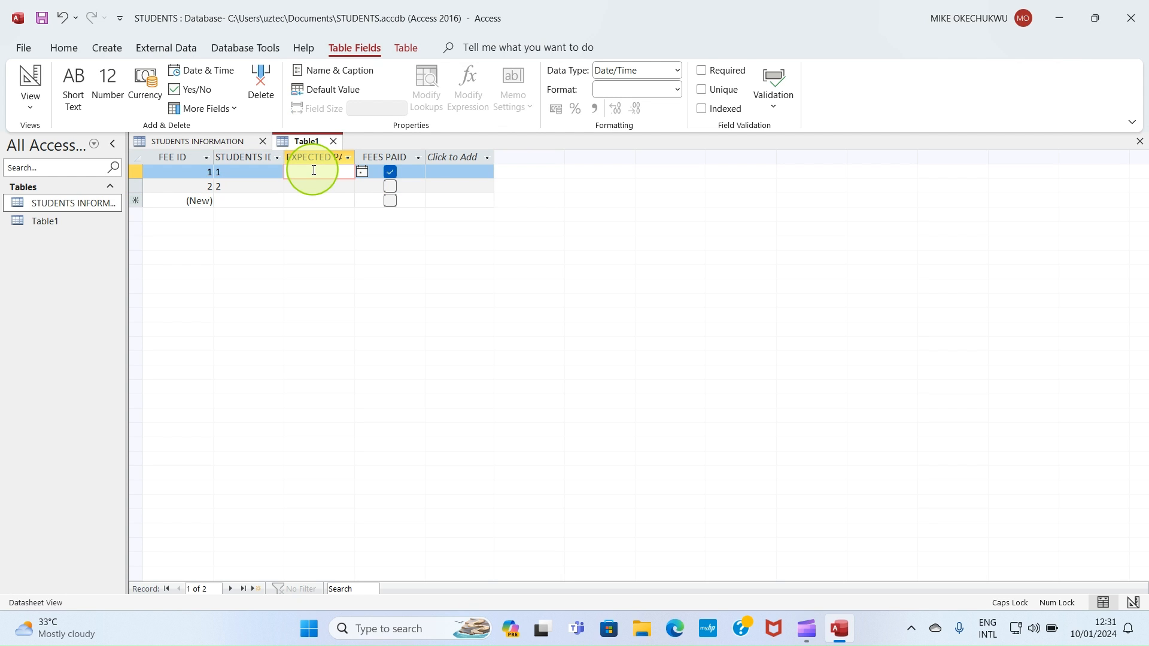
click(361, 172)
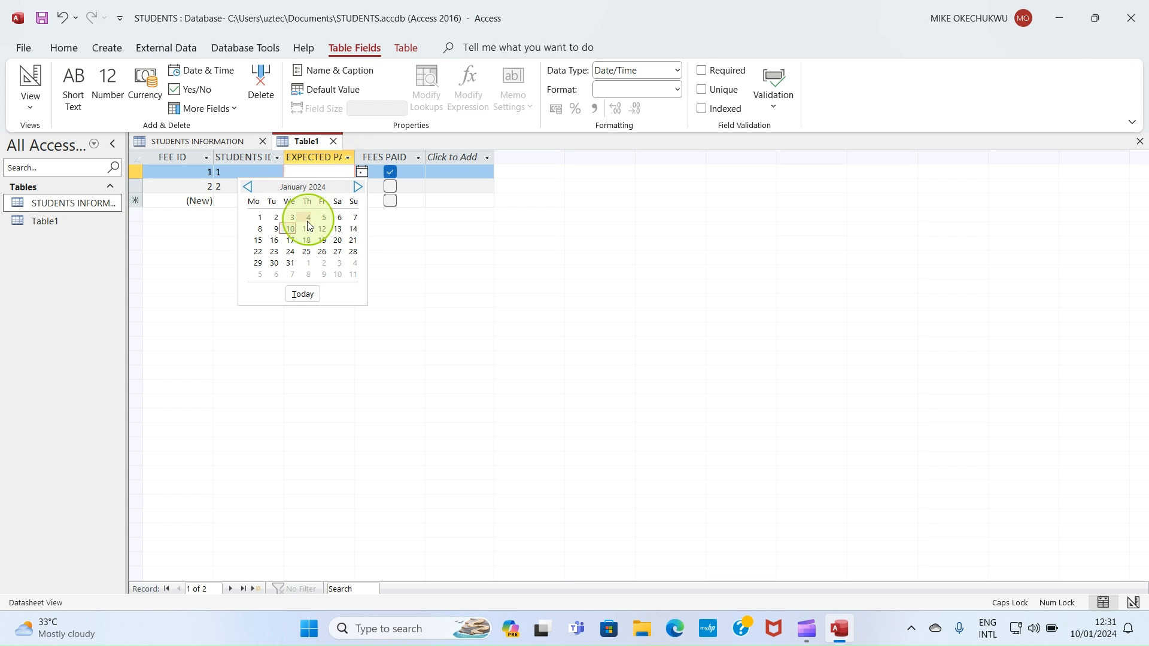
click(275, 229)
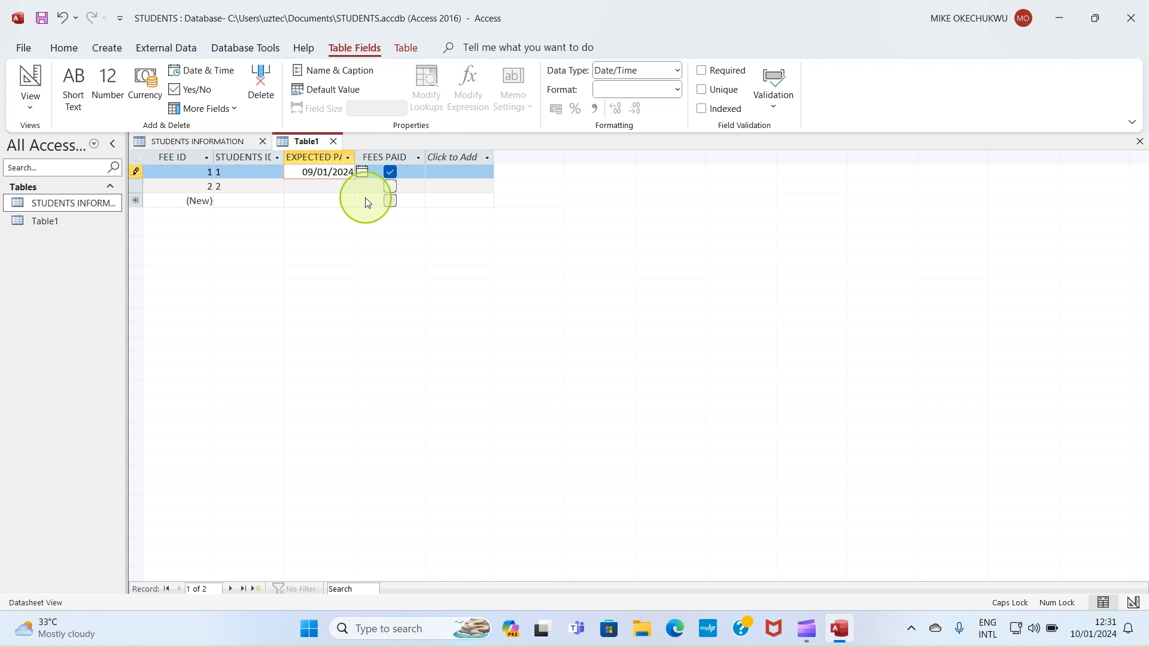
click(318, 187)
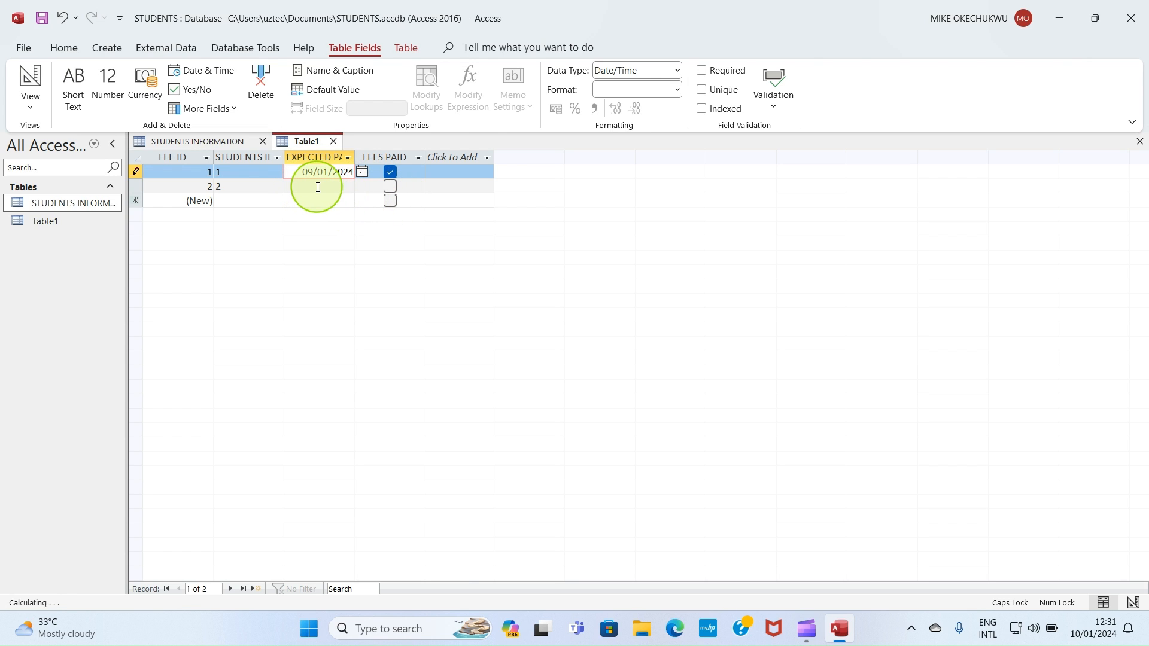
click(362, 186)
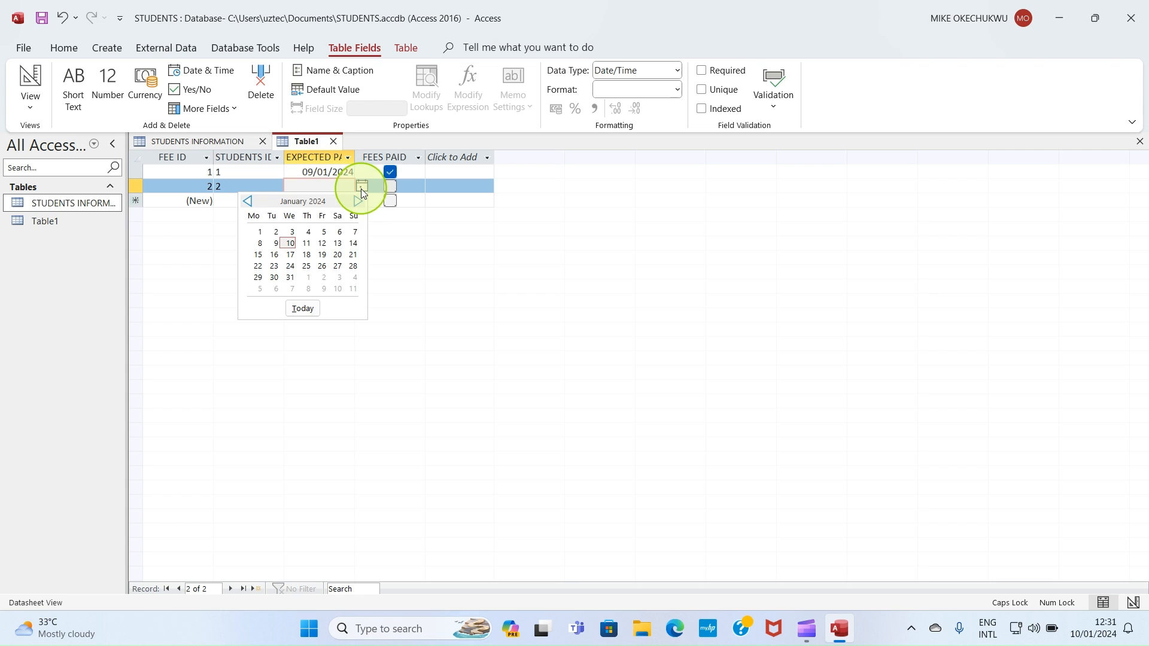
click(276, 243)
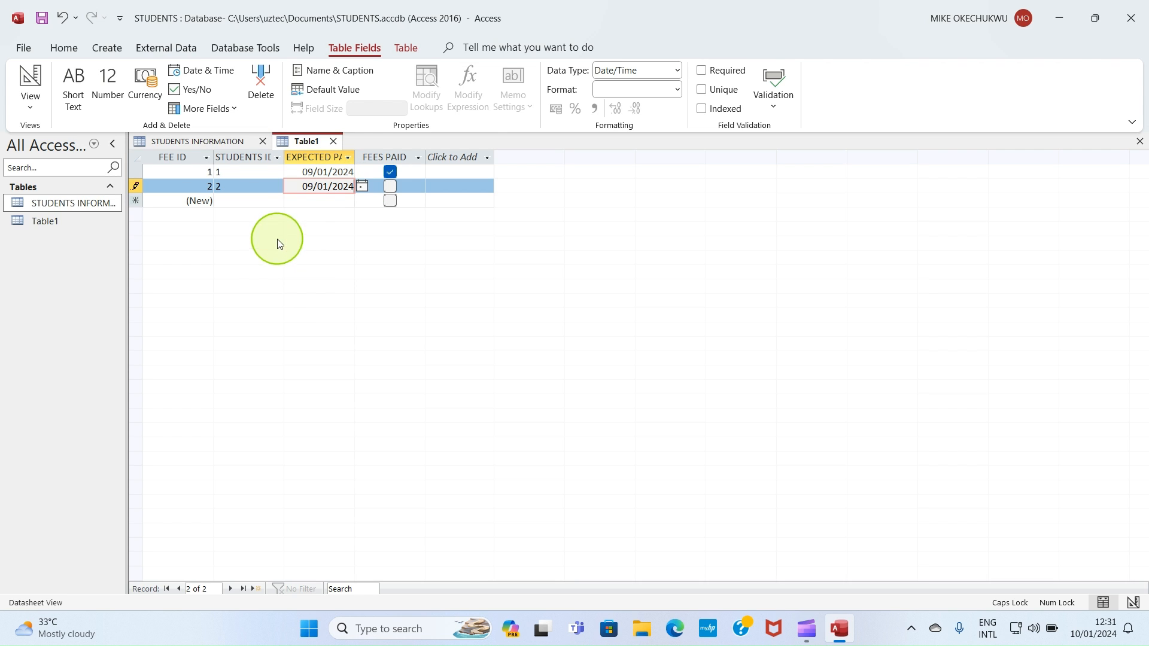
Step: Continue filling in fee records with expected payment dates and fees-paid ticks for the remaining students
click(334, 202)
click(362, 201)
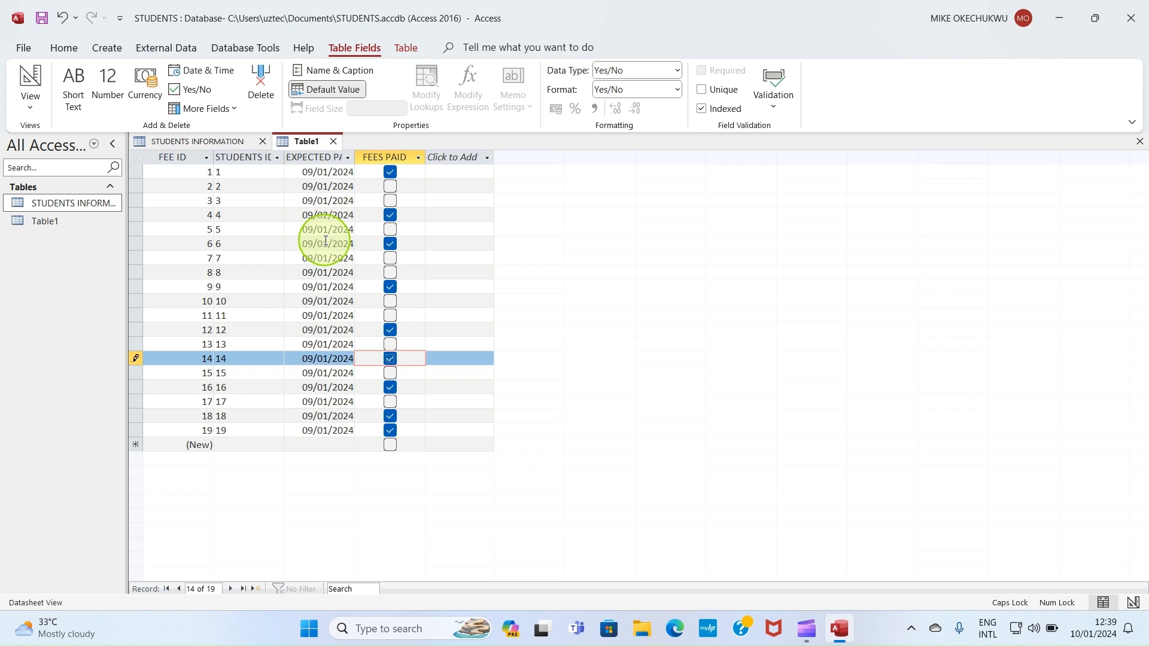
Step: Save the new table under the name FEES STATUS
right_click(312, 144)
click(346, 148)
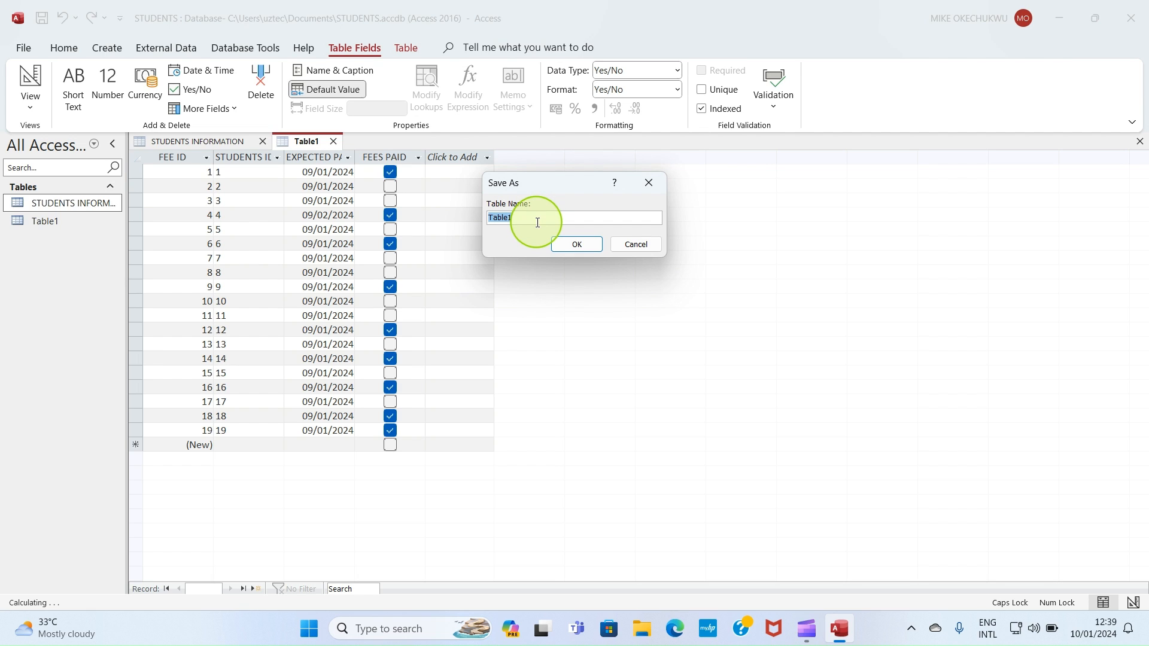
text(FEES STATUS)
click(579, 245)
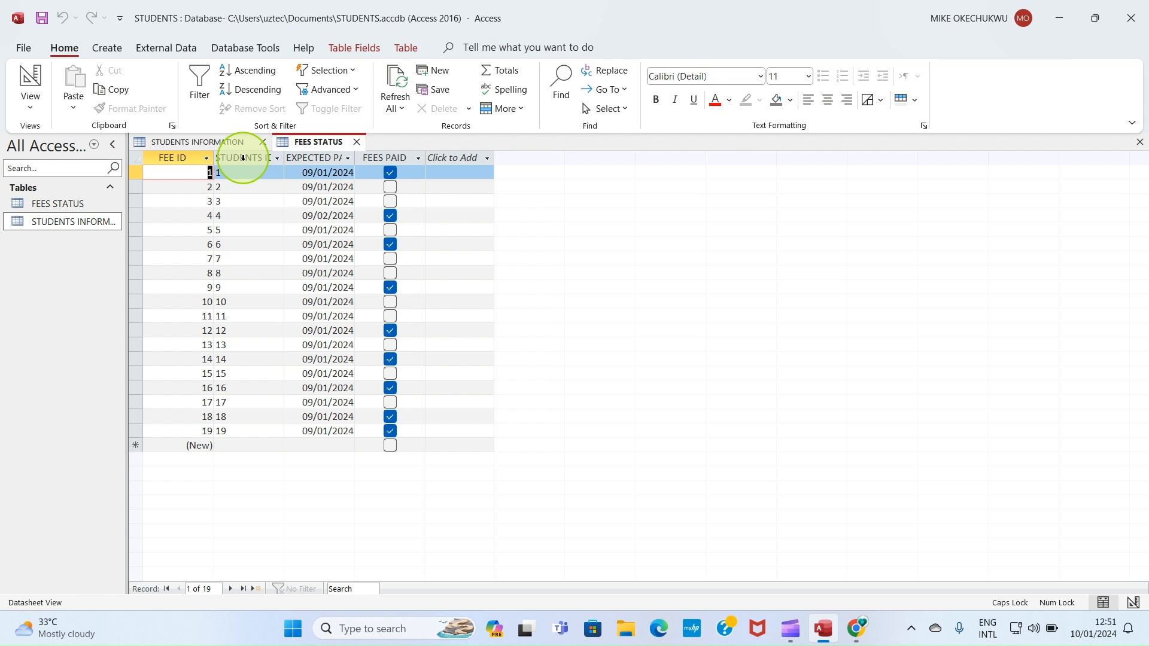
Step: Open the Relationships window and add the STUDENTS INFORMATION and FEES STATUS tables to it, enlarging the first
click(225, 49)
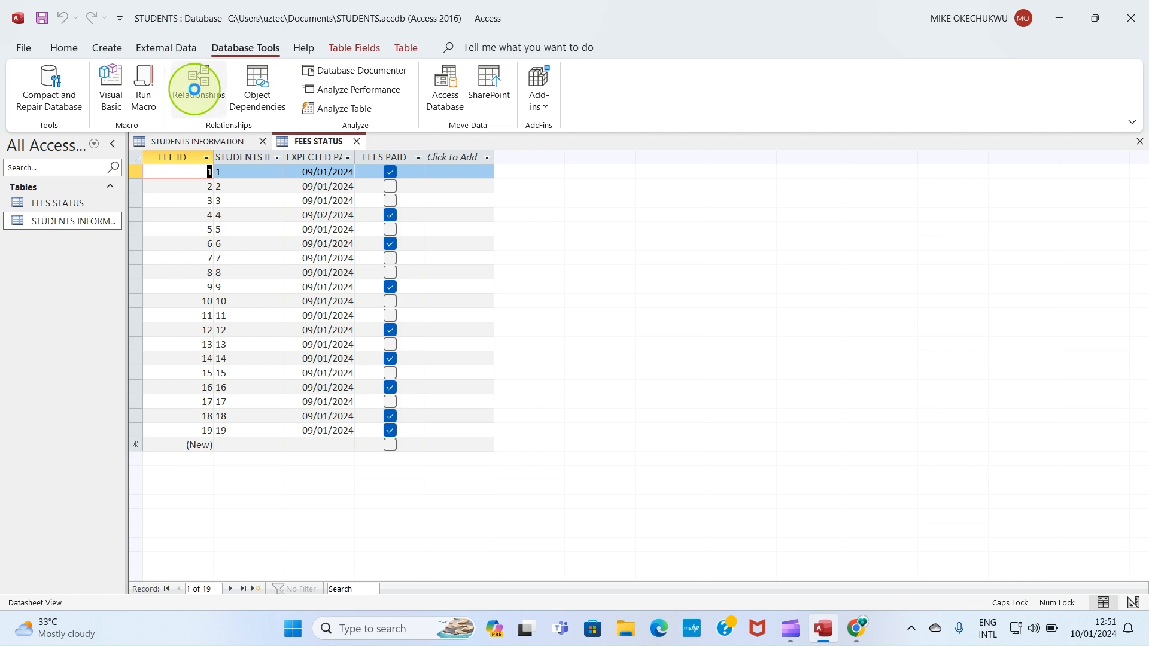
click(195, 89)
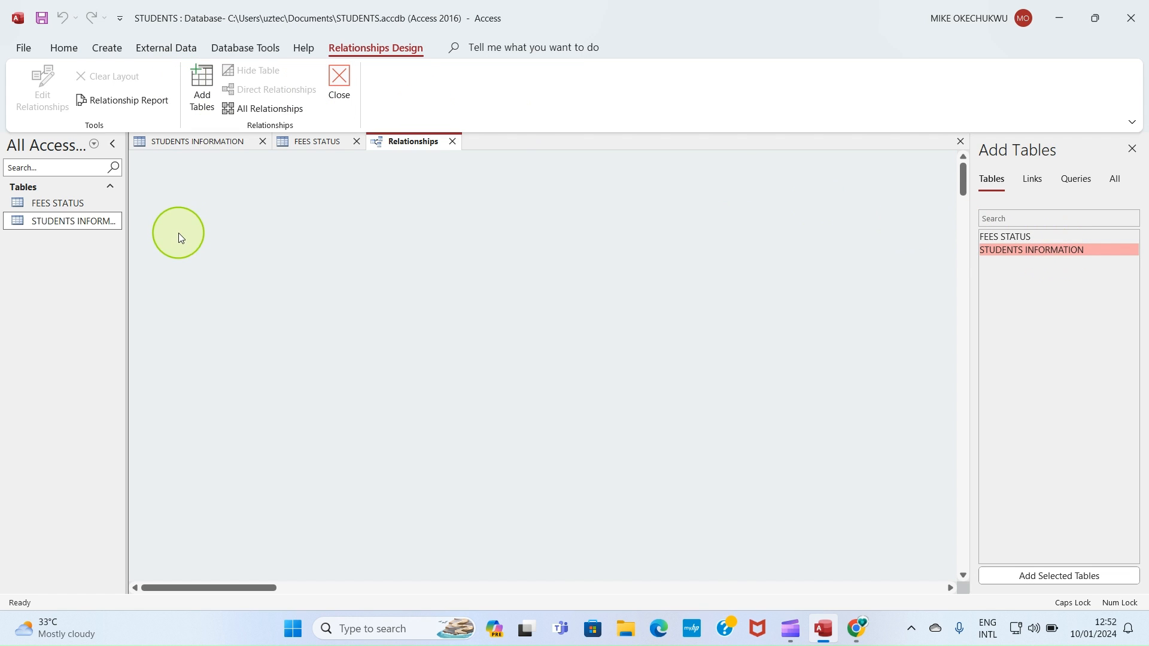
drag(1024, 255, 225, 252)
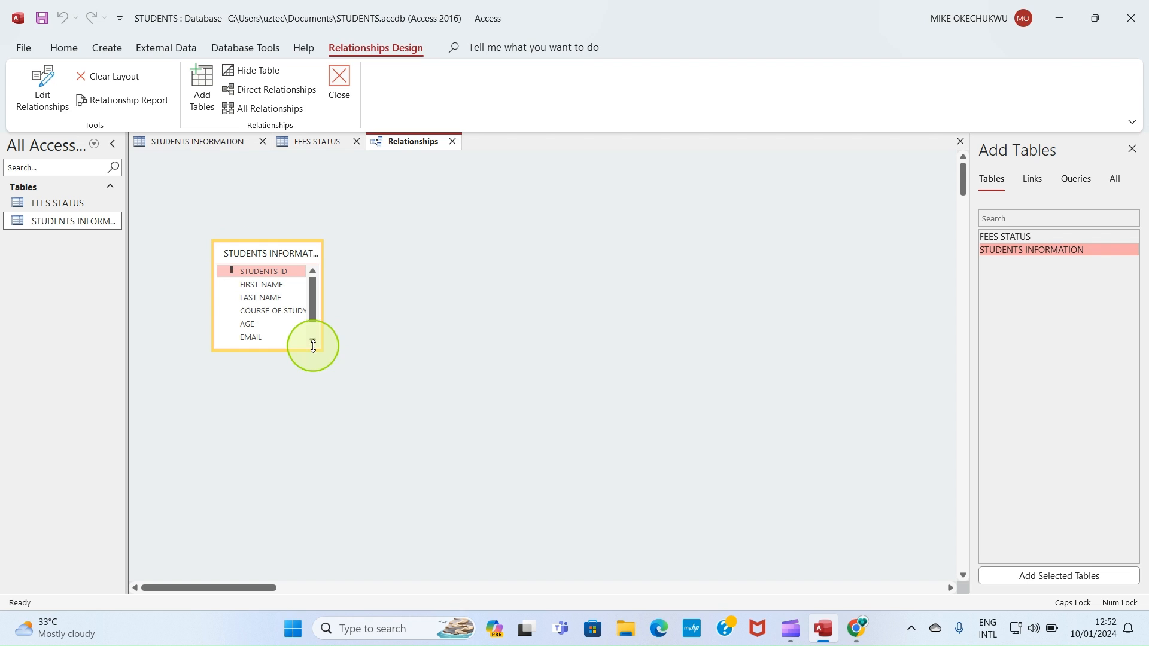
drag(321, 348, 427, 462)
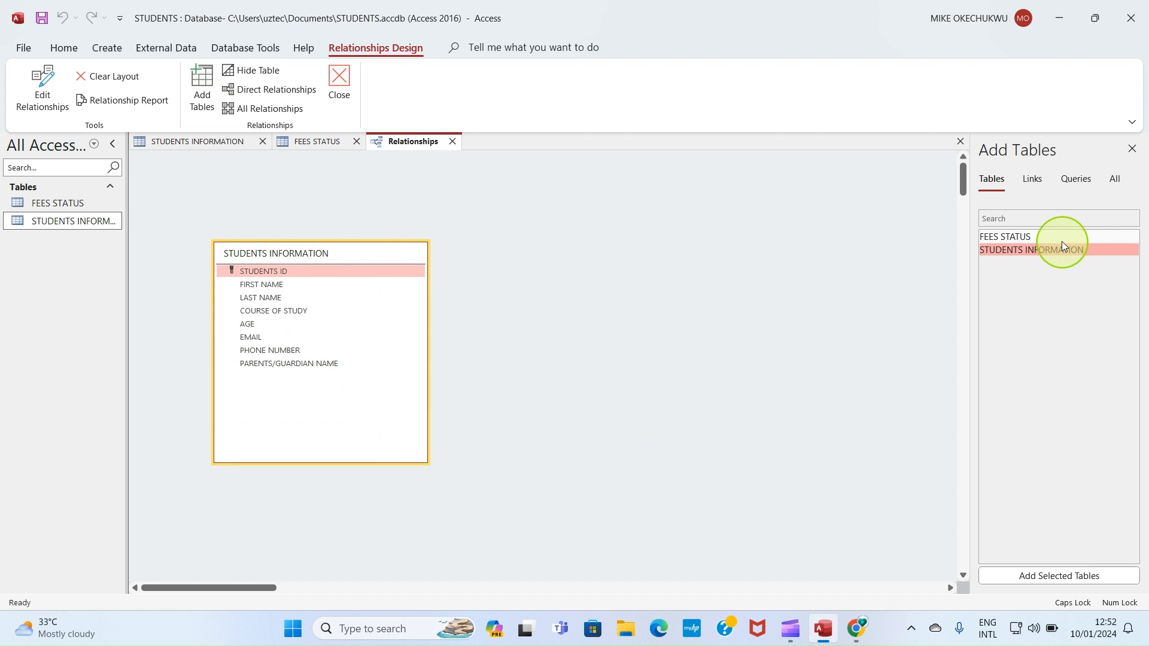
drag(1058, 237, 598, 295)
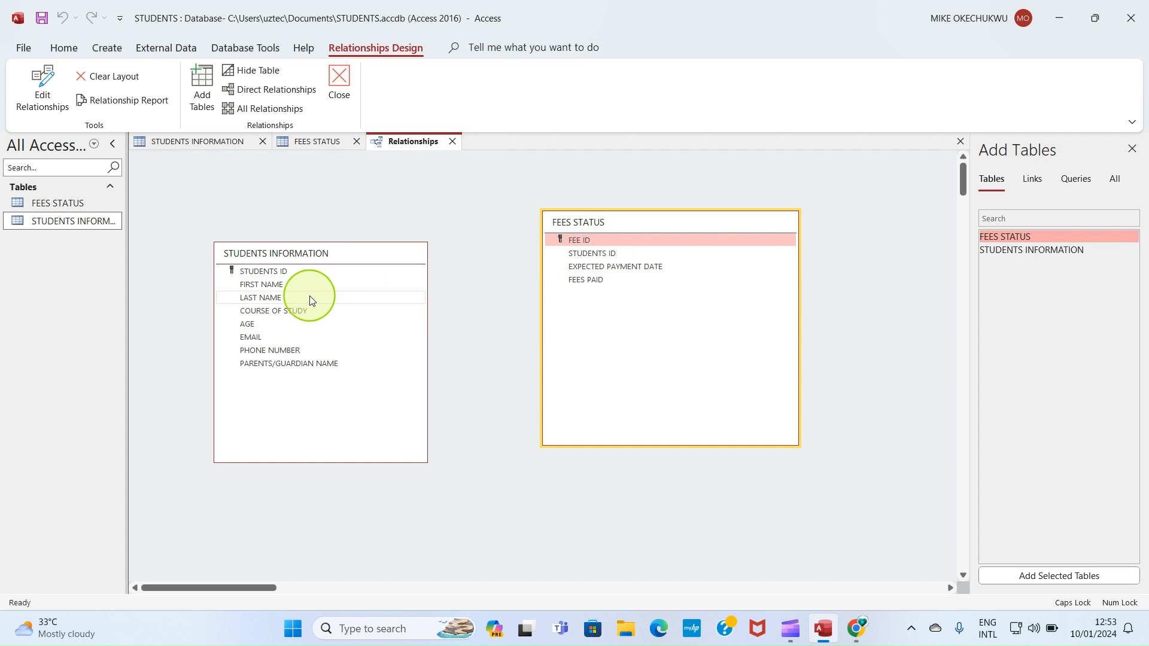
Step: Create a relationship linking STUDENTS ID in STUDENTS INFORMATION to STUDENTS ID in FEES STATUS
click(268, 272)
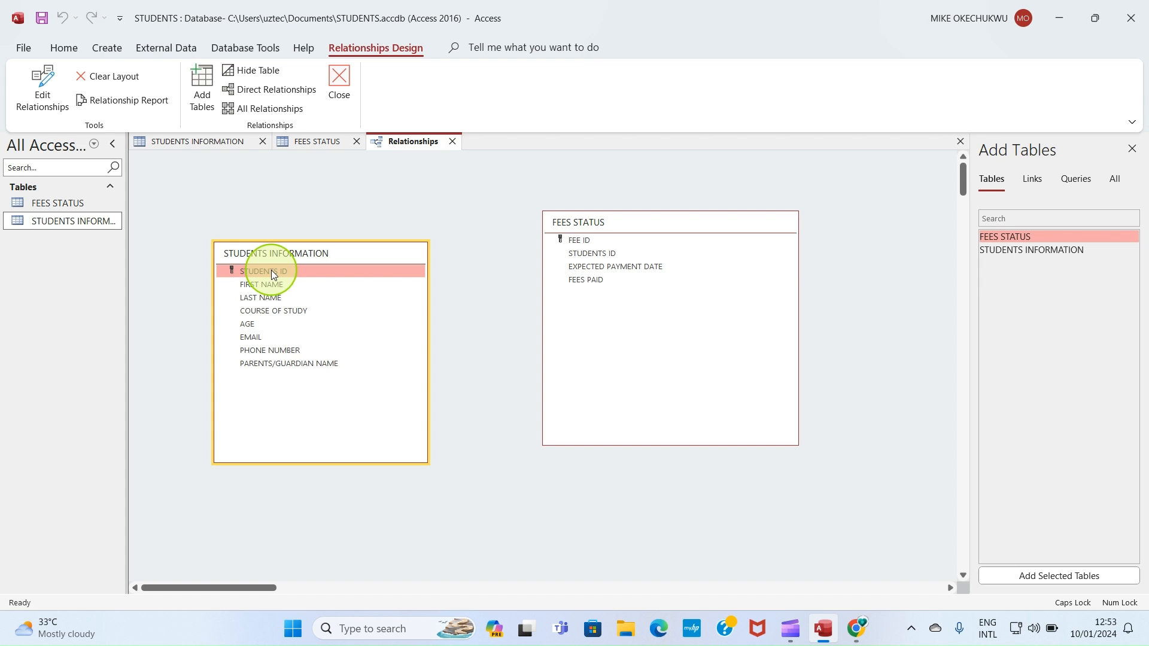
drag(271, 272, 570, 251)
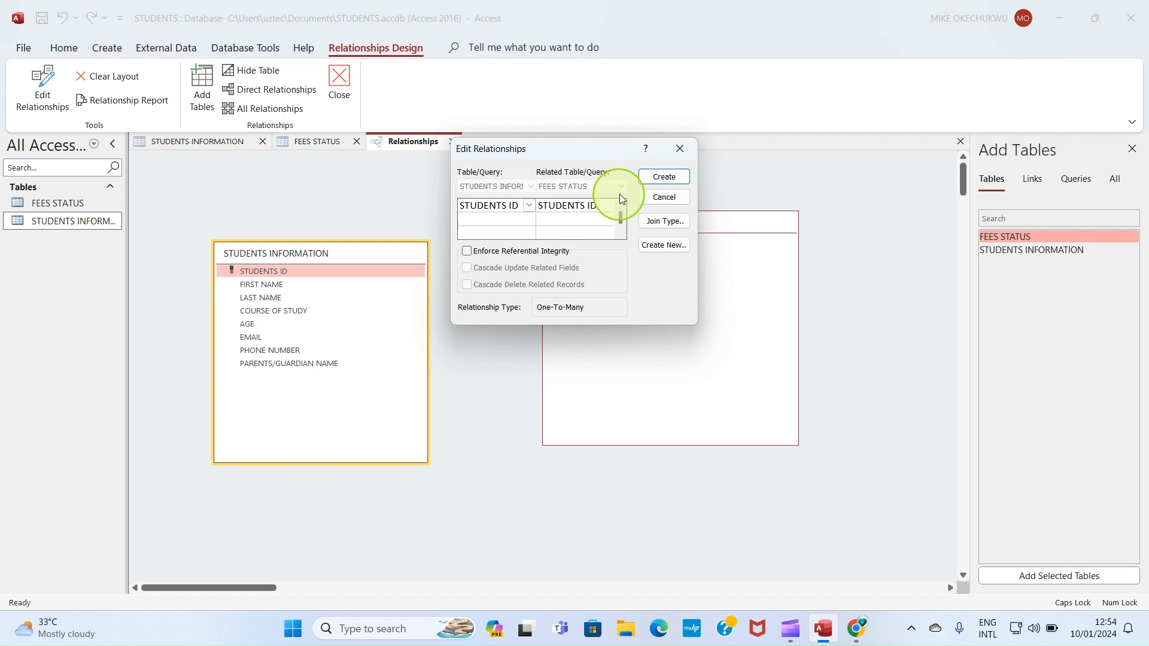
click(664, 177)
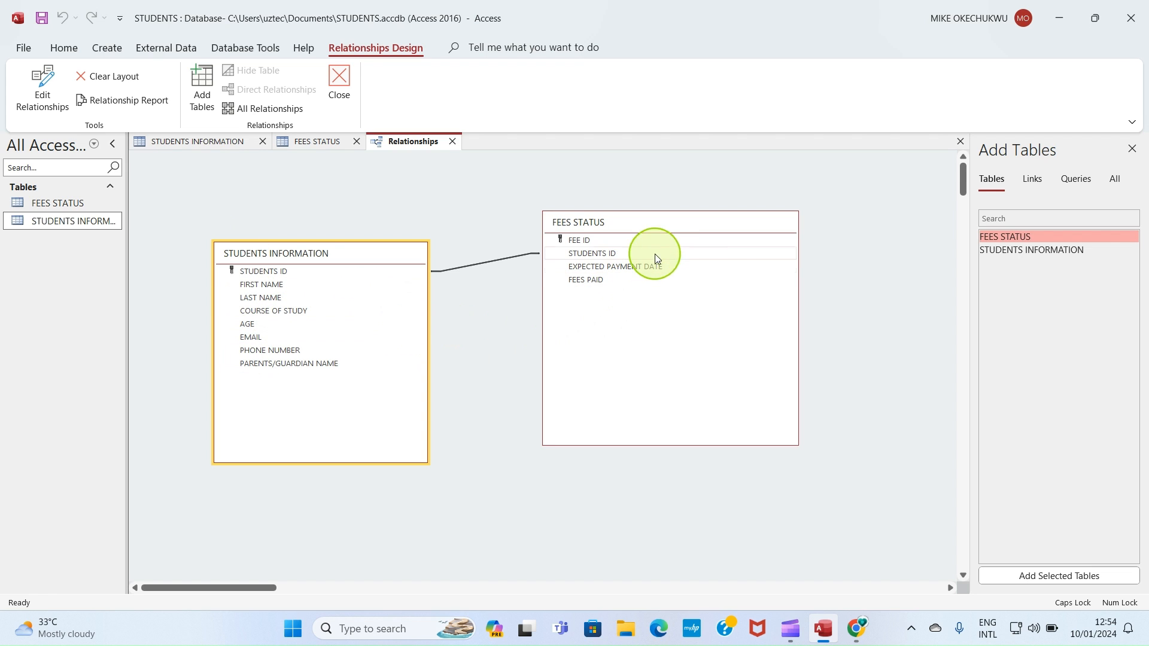
Step: Reposition the FEES STATUS table in the layout and save the relationships
click(680, 224)
drag(680, 224, 782, 284)
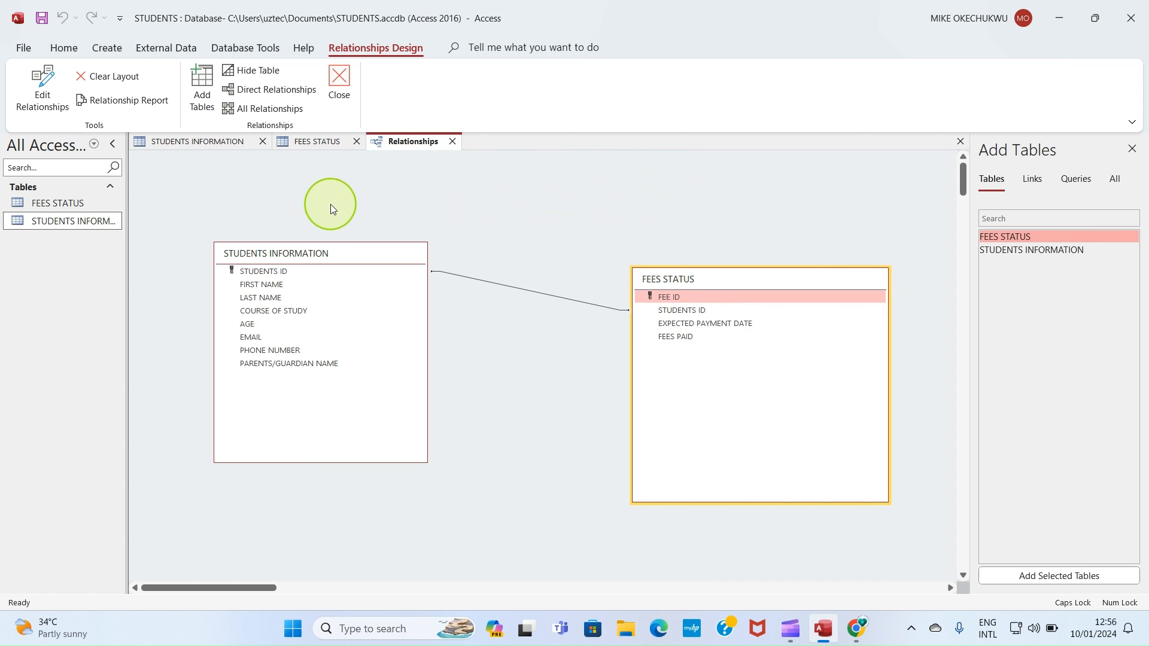
right_click(409, 143)
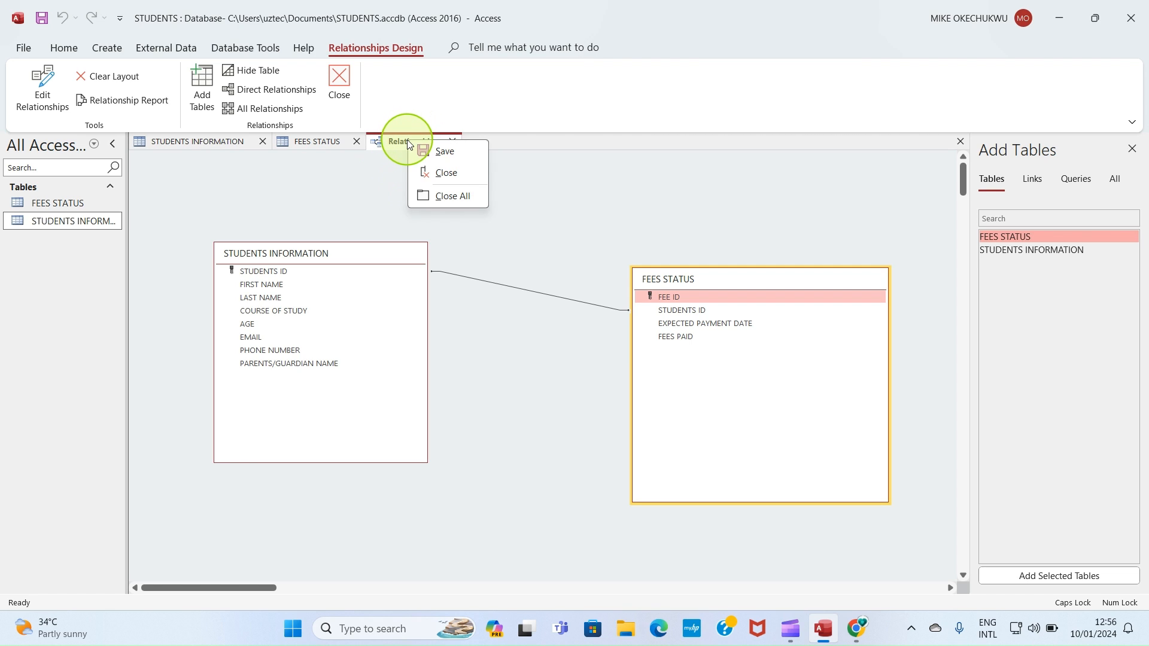
click(443, 148)
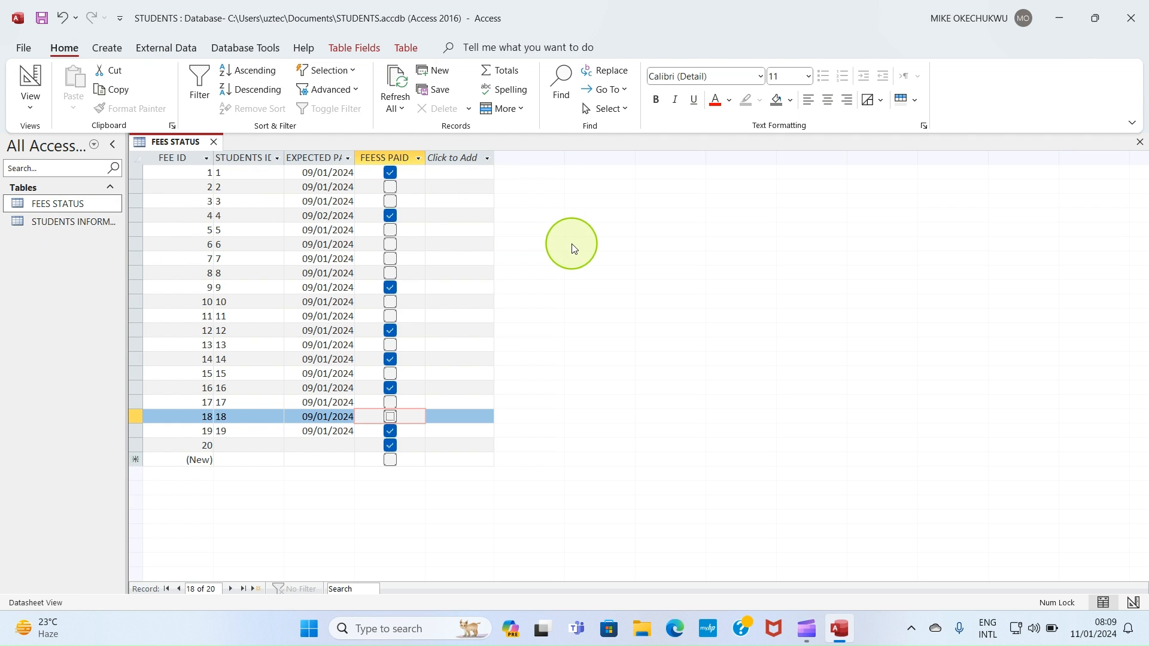
Step: Create an automatic form from the STUDENTS INFORMATION table
click(72, 224)
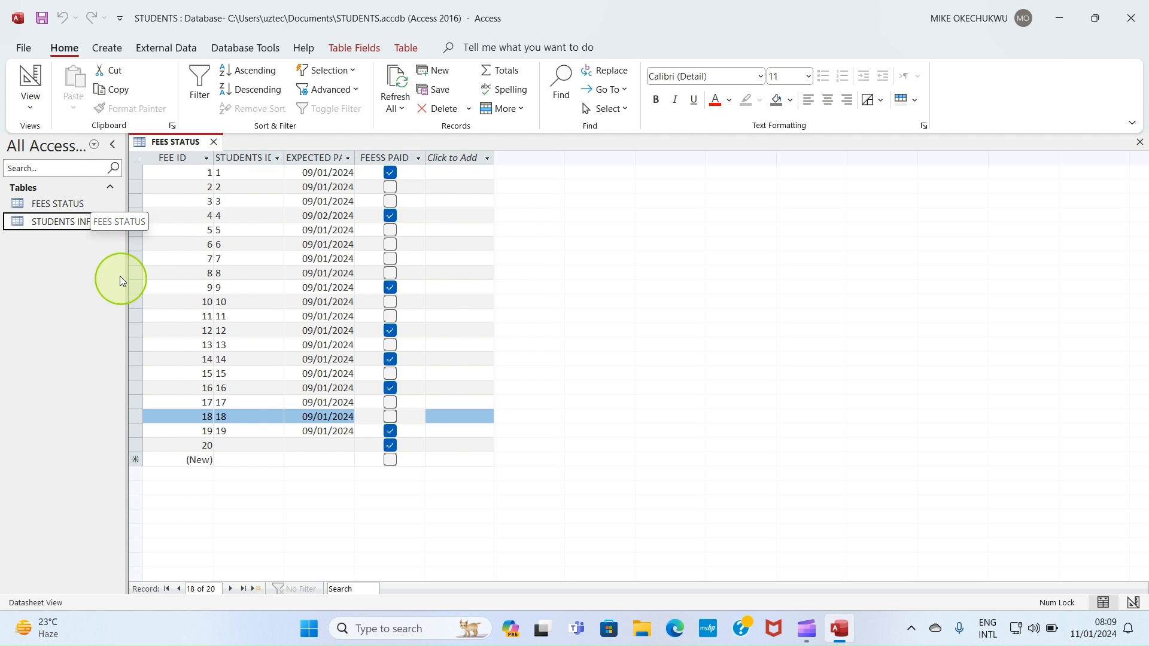
click(102, 49)
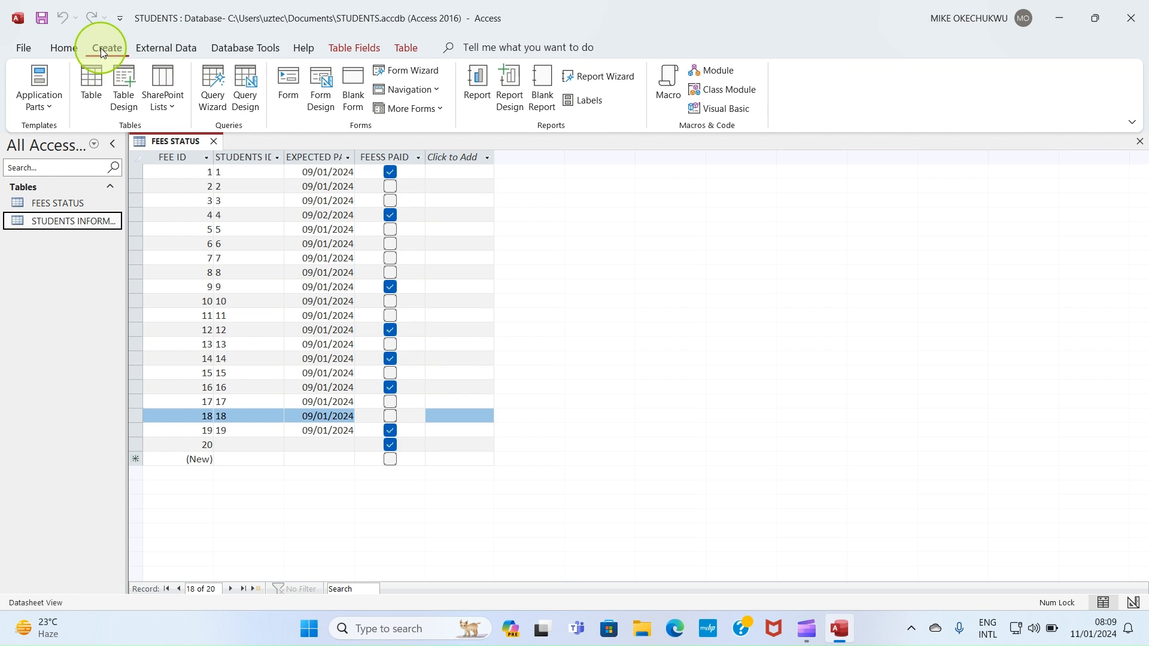
click(287, 91)
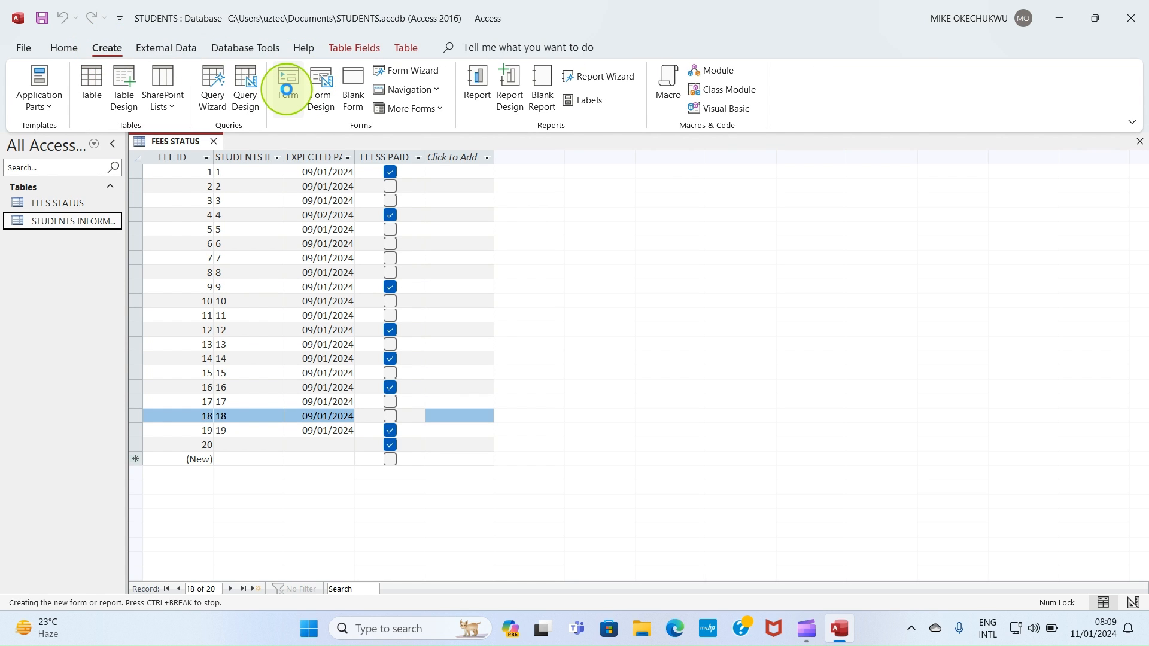
click(552, 354)
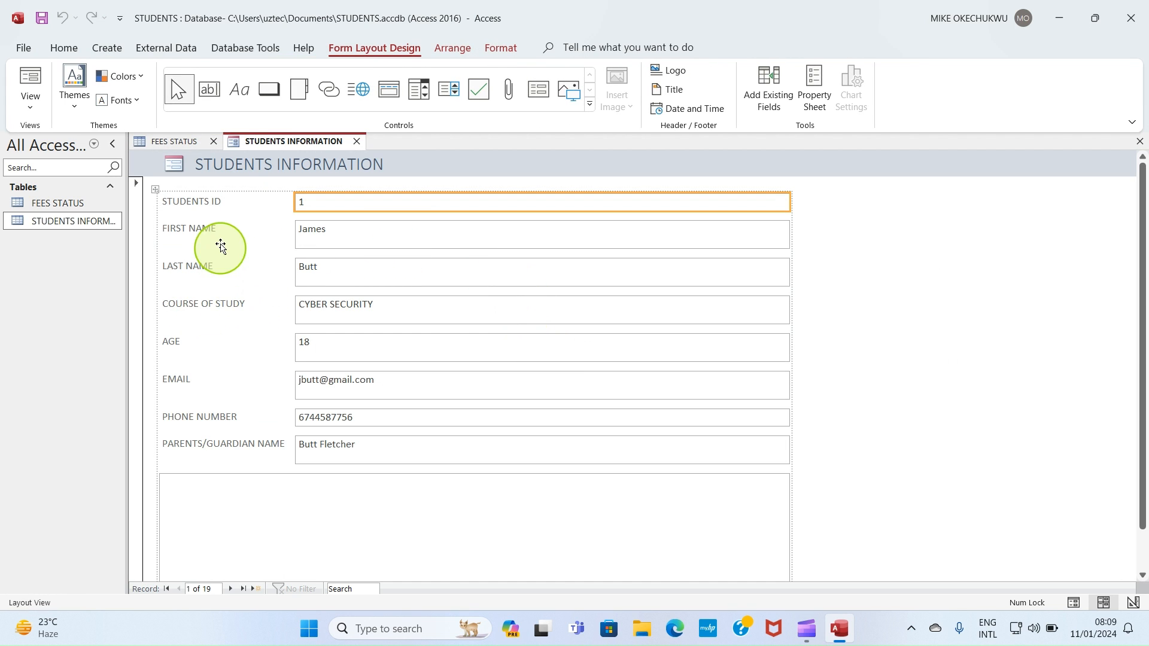
Step: Browse through the student records in the new form
scroll(231, 299, down, 1)
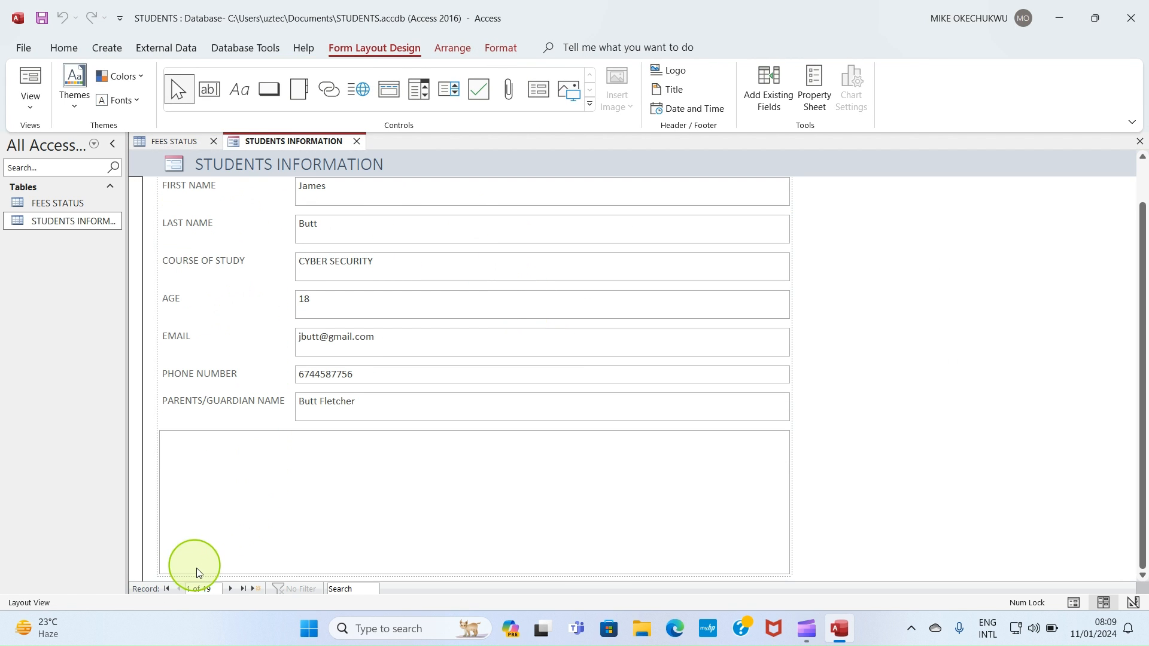
click(231, 589)
click(231, 590)
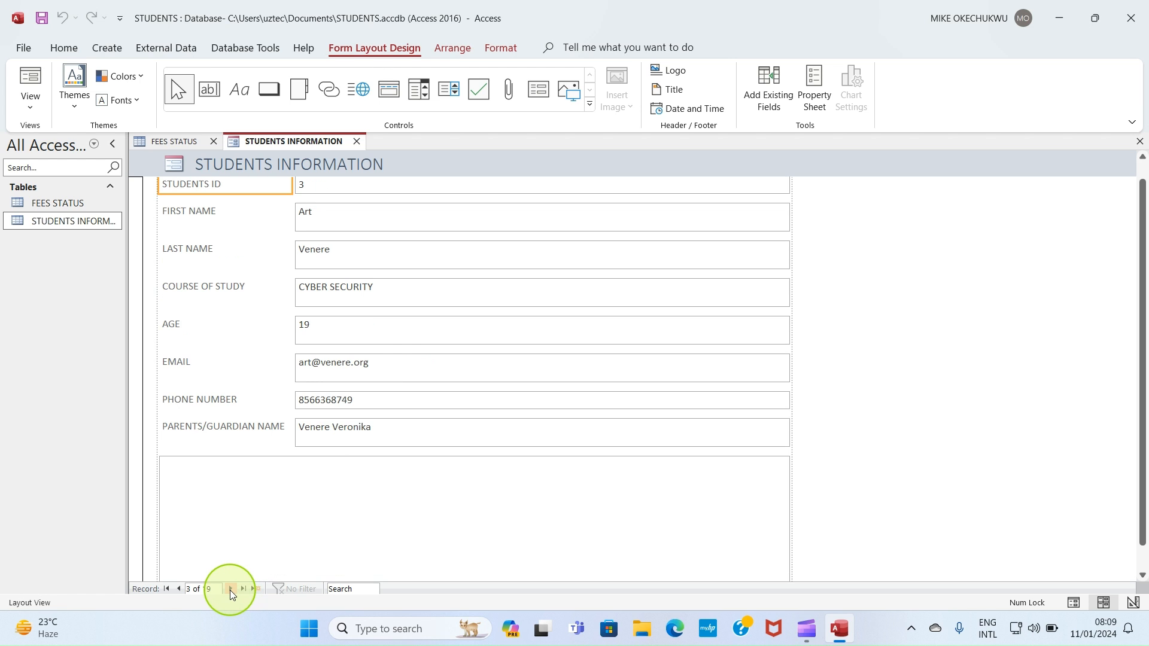
click(230, 590)
click(230, 590)
click(230, 590)
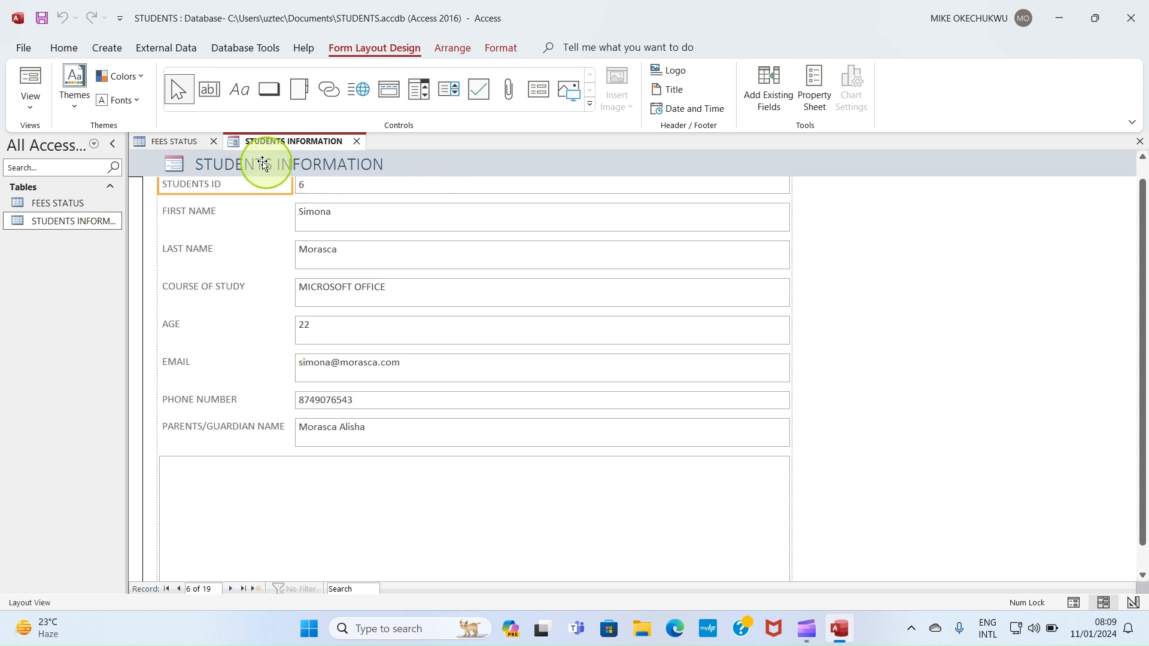
Step: Save the form as STUDENTS INFORMATIONFORM
right_click(278, 142)
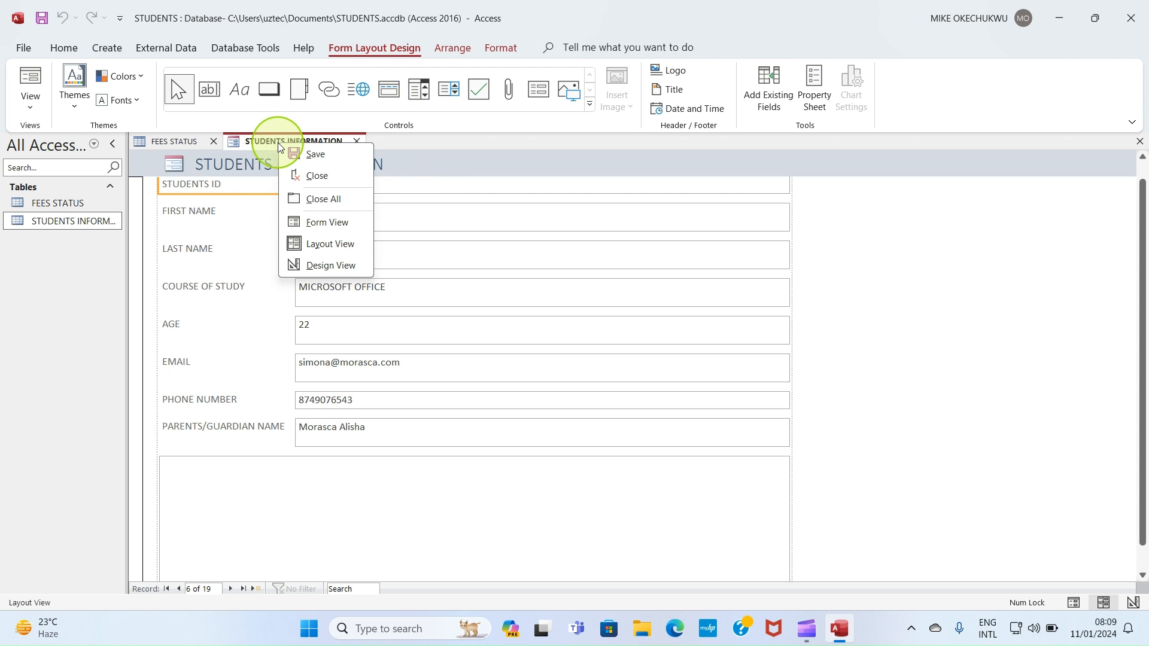
click(321, 160)
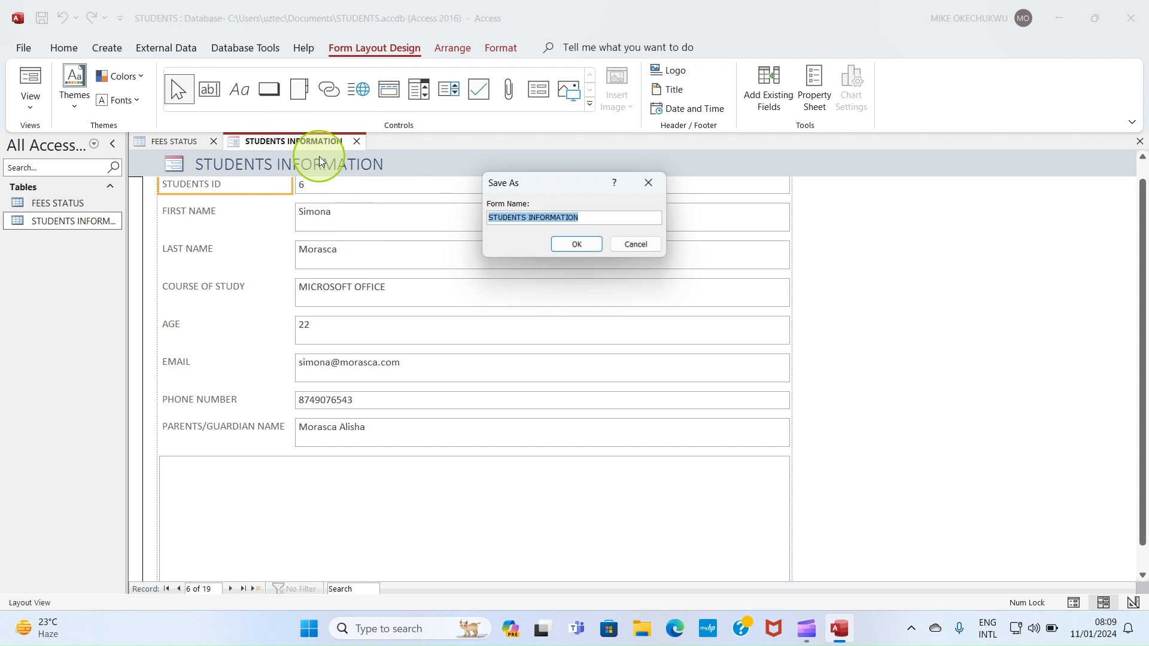
click(581, 214)
key(Caps_Lock)
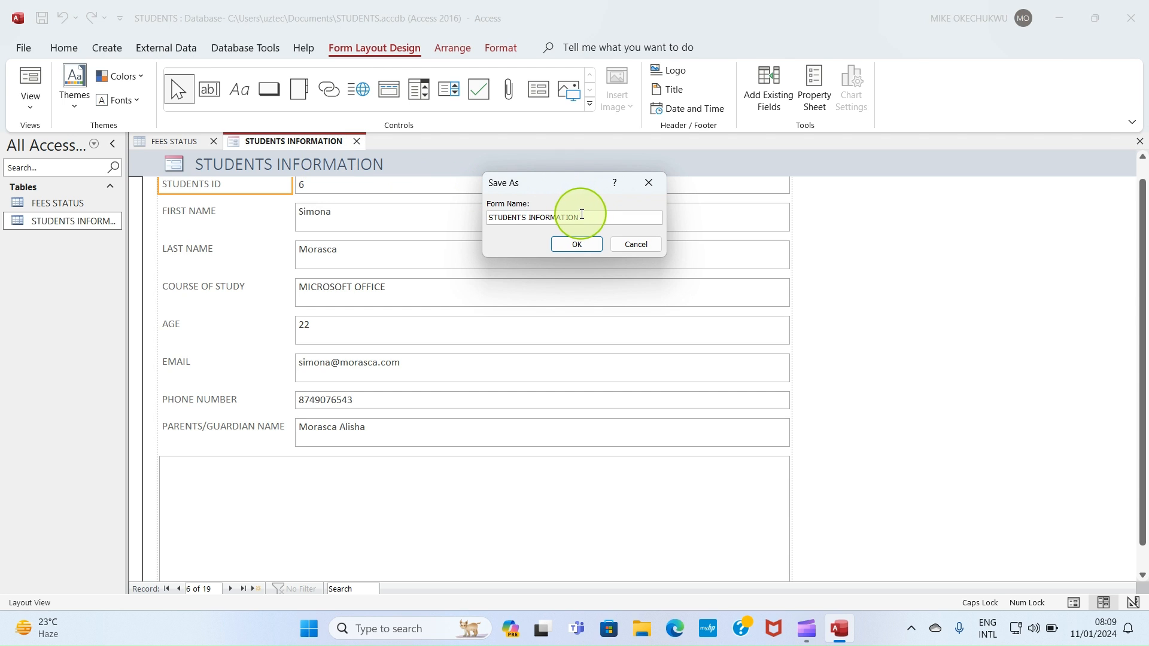
text(FORM)
click(577, 245)
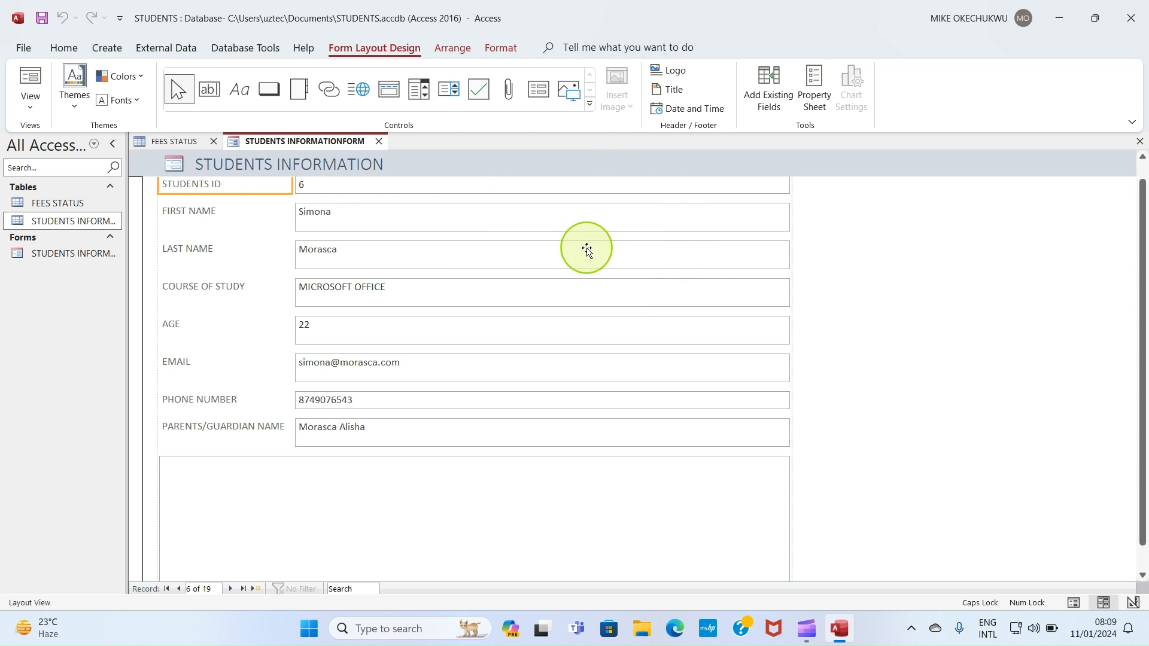
Step: Open the STUDENTS INFORMATION table in datasheet view
click(59, 254)
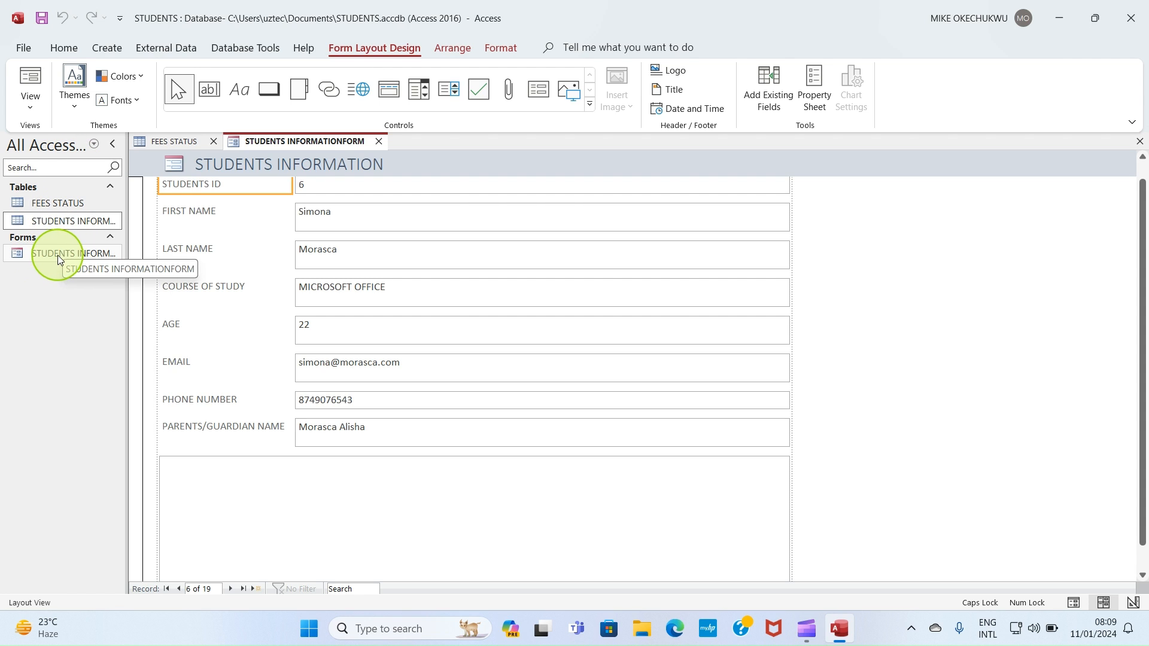
click(60, 223)
double_click(59, 222)
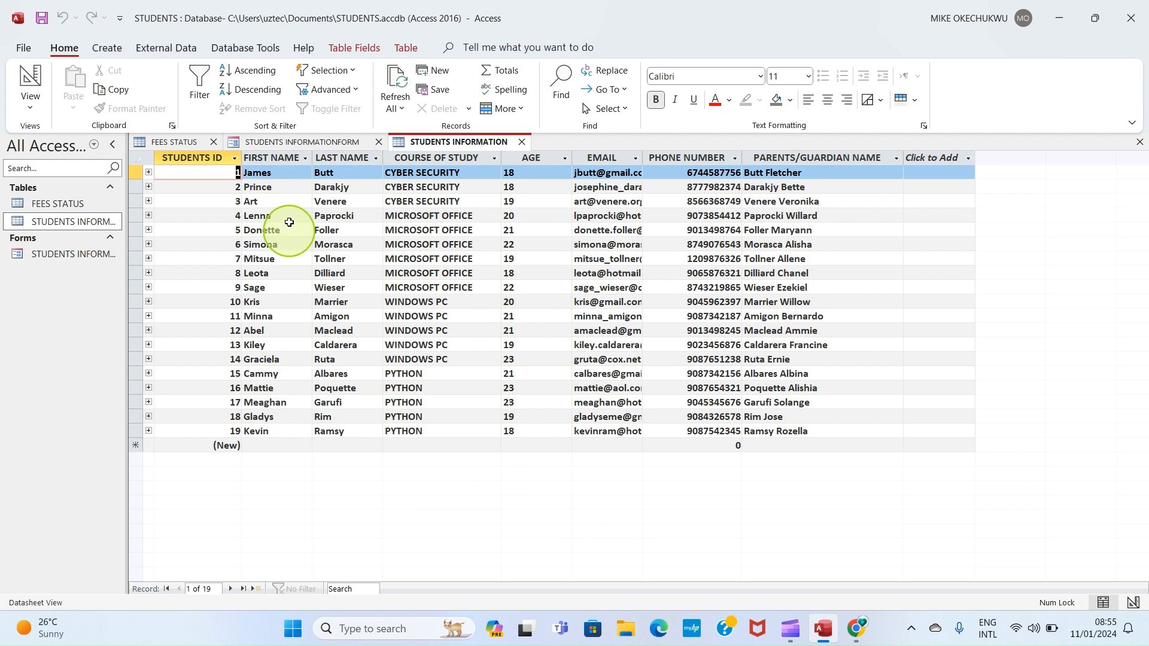
Step: Start a new query in Design view and add the FEES STATUS table, enlarging its field list
click(105, 48)
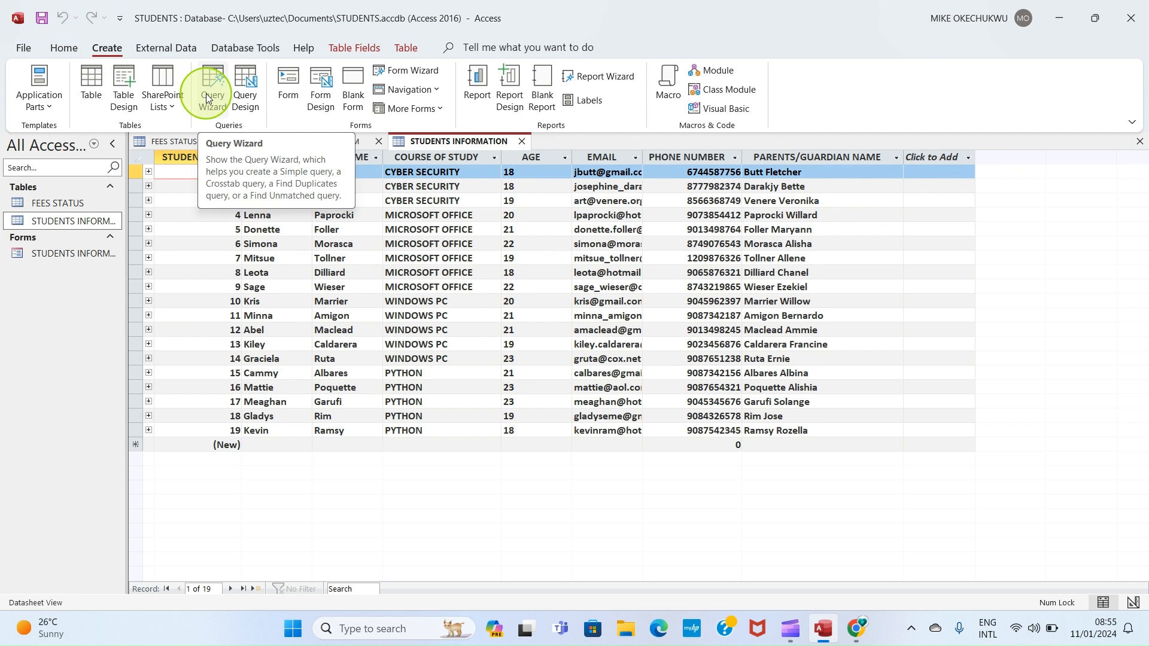
click(246, 96)
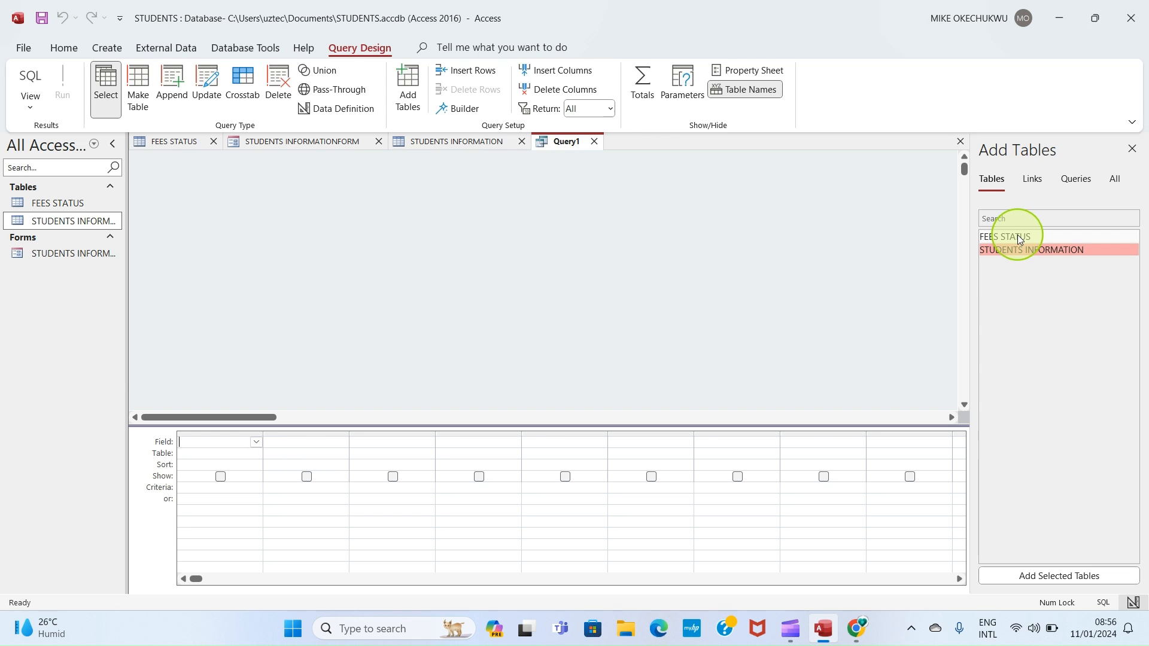
drag(1021, 239, 410, 233)
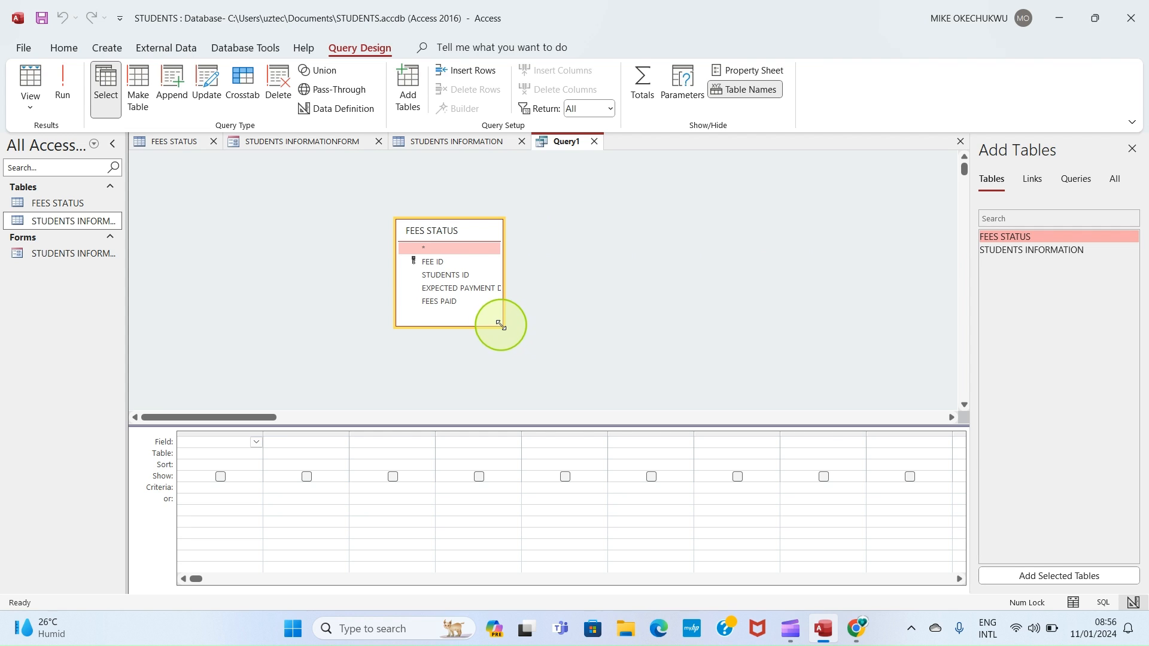
drag(504, 327, 561, 377)
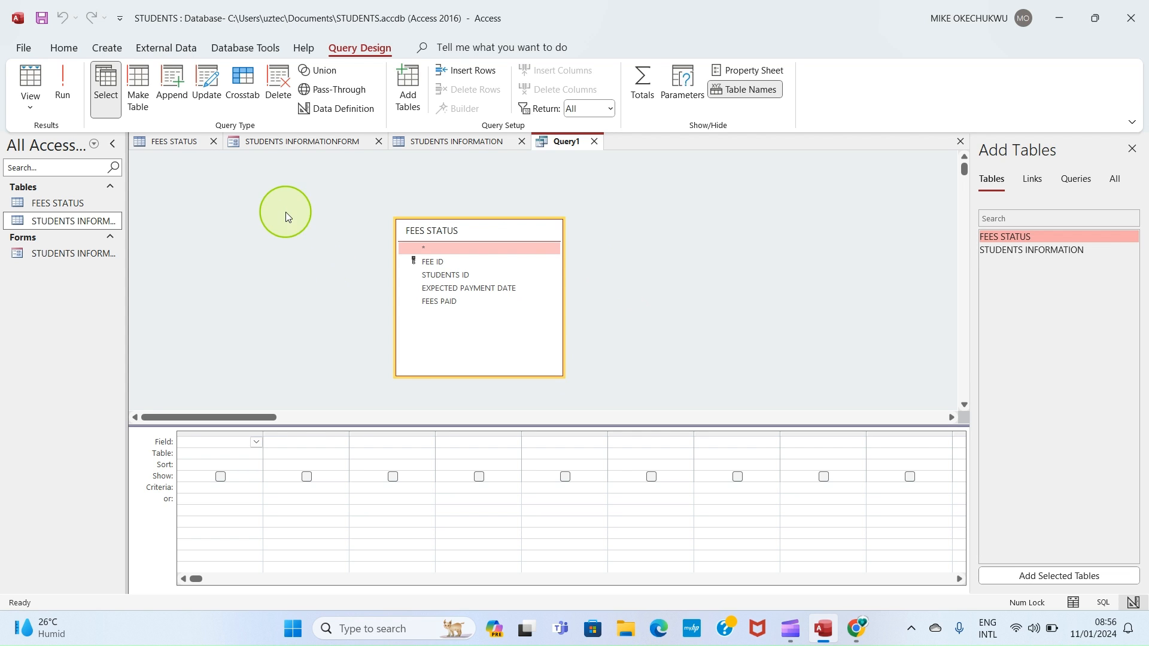
Step: Add the STUDENTS ID, EXPECTED PAYMENT DATE and FEES PAID fields to the query grid
double_click(423, 276)
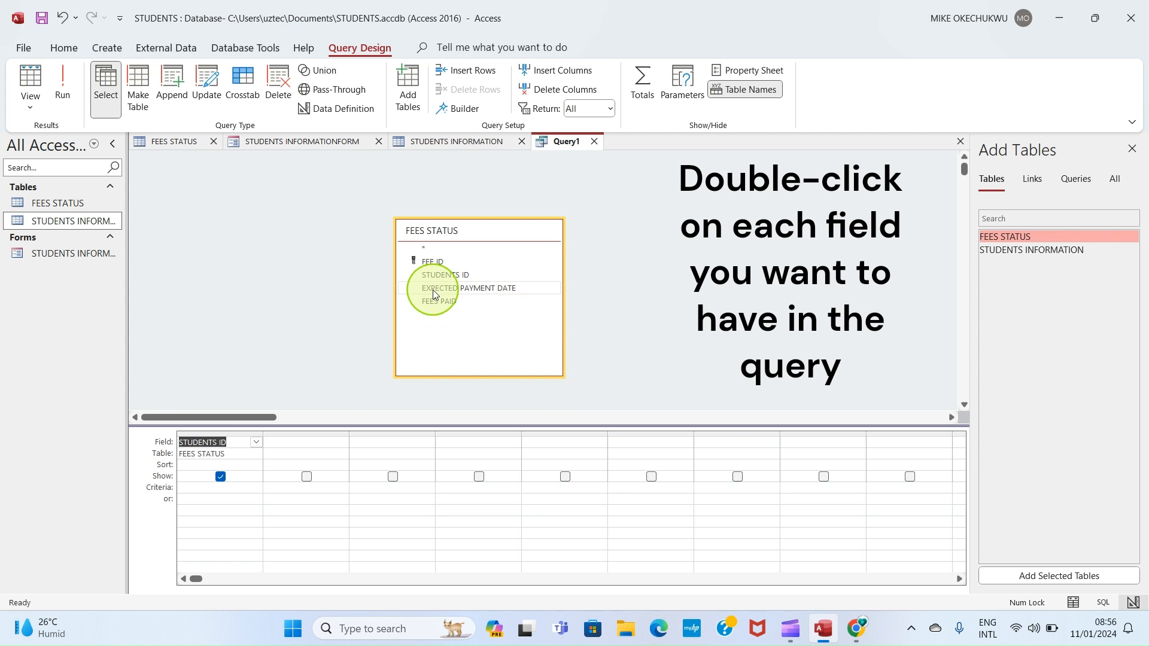
double_click(433, 289)
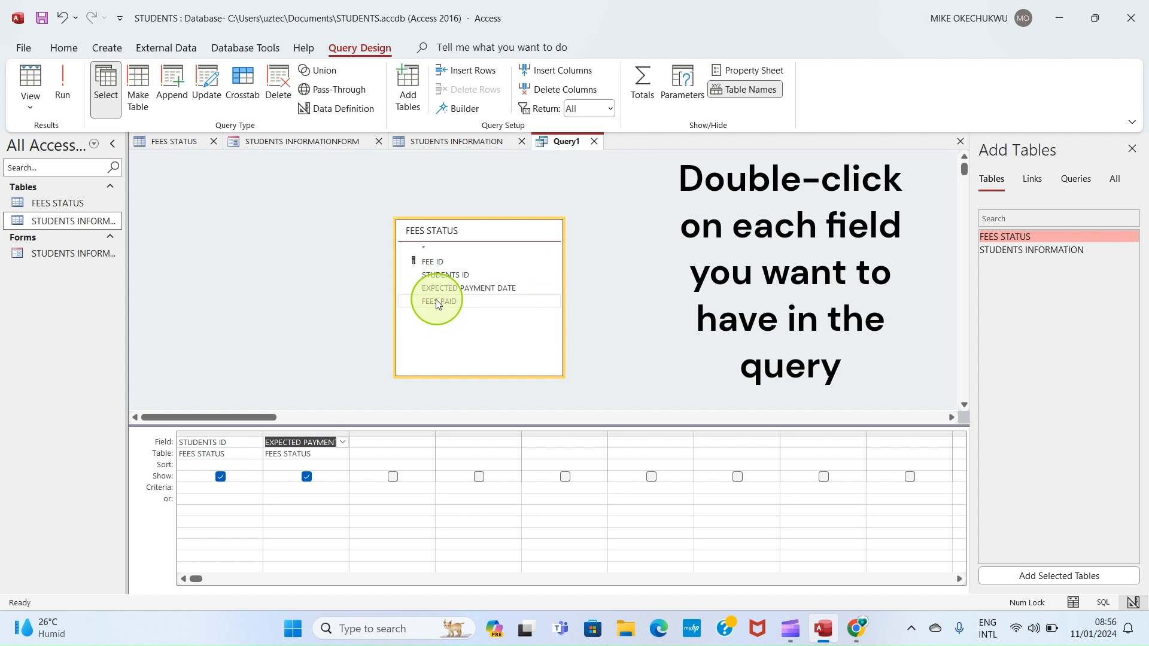
double_click(432, 303)
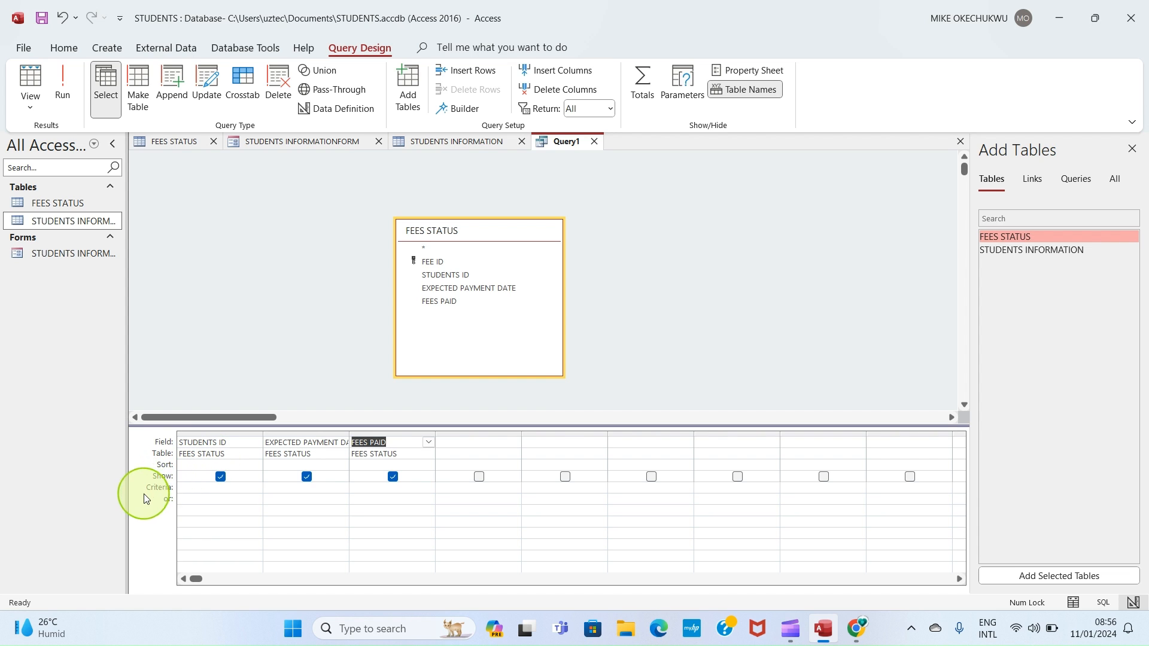
Step: Set the FEES PAID criterion to =No and view the query results in datasheet view
click(368, 489)
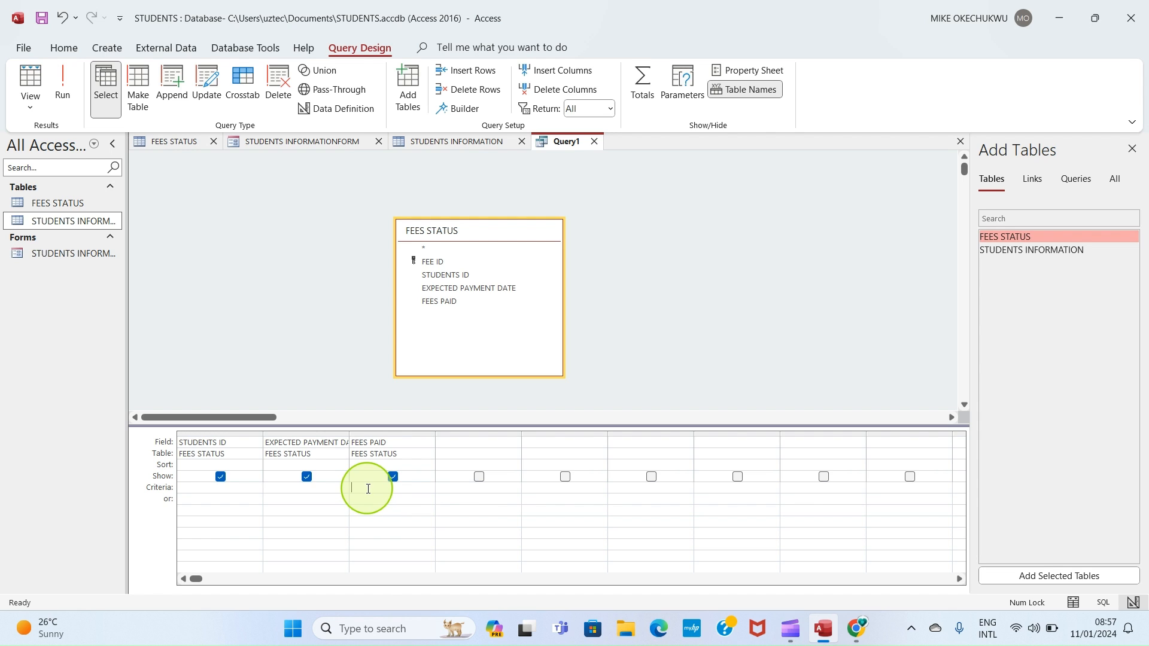
text(=N)
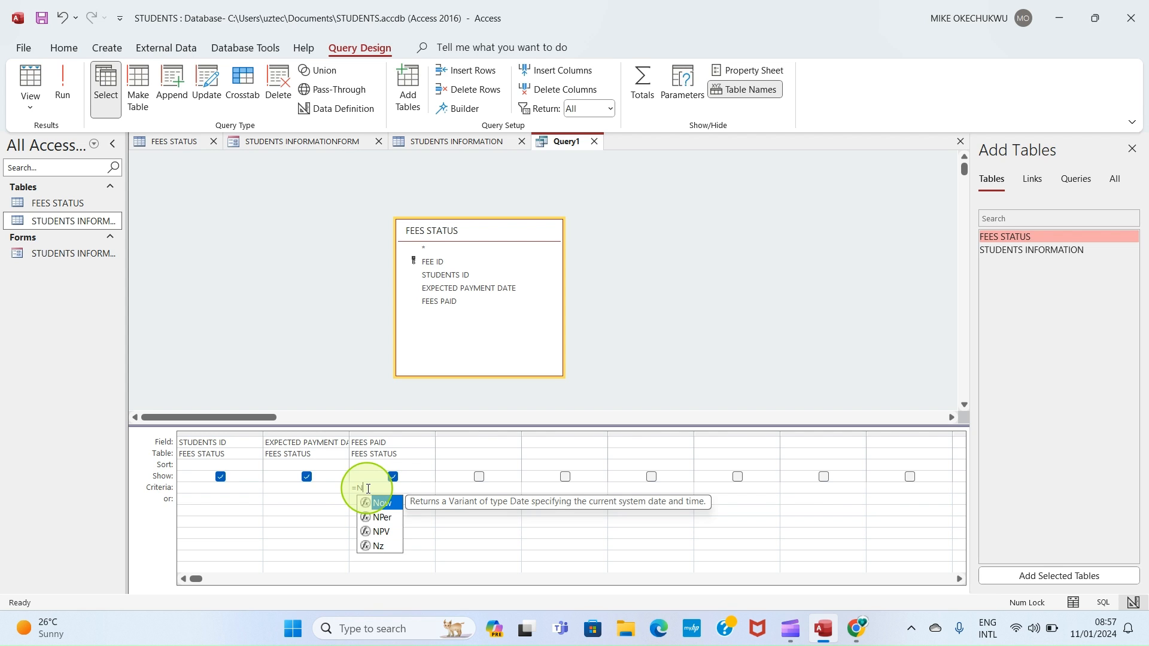
text(o)
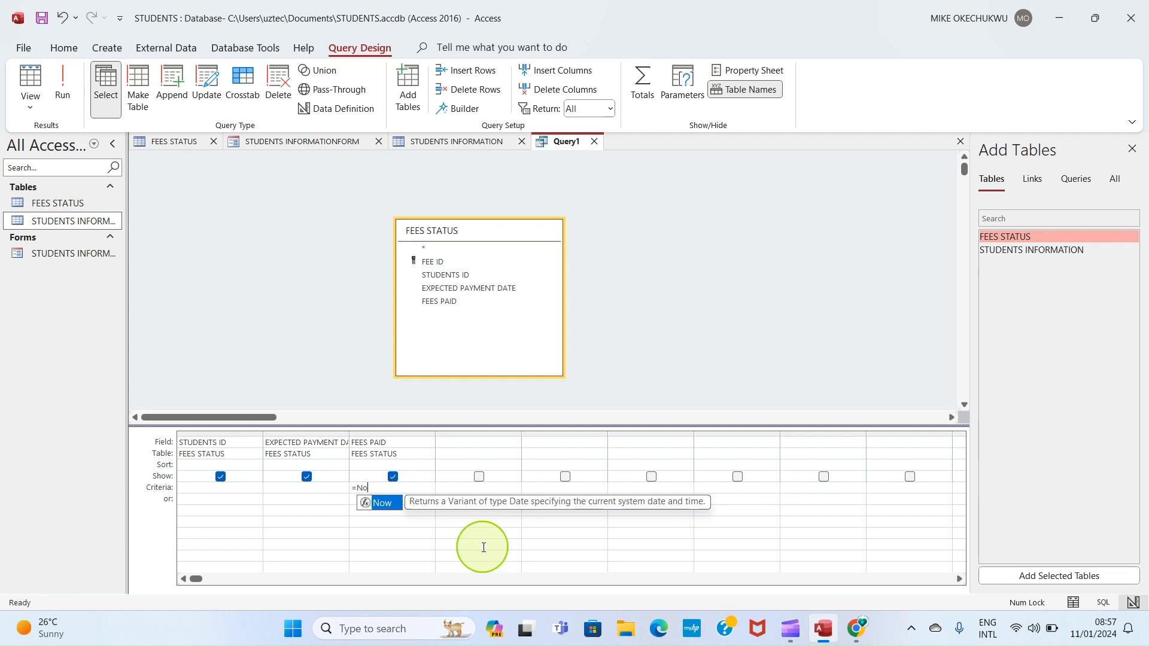
click(1075, 606)
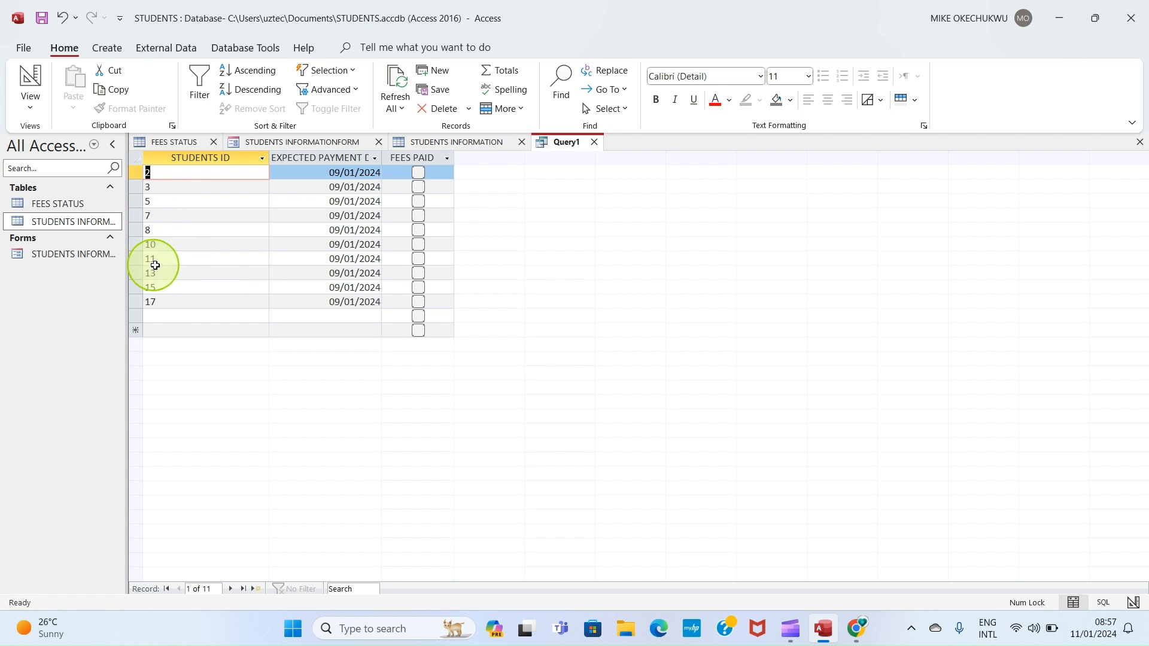
Step: Save the query as Owing students Query and close it
right_click(564, 150)
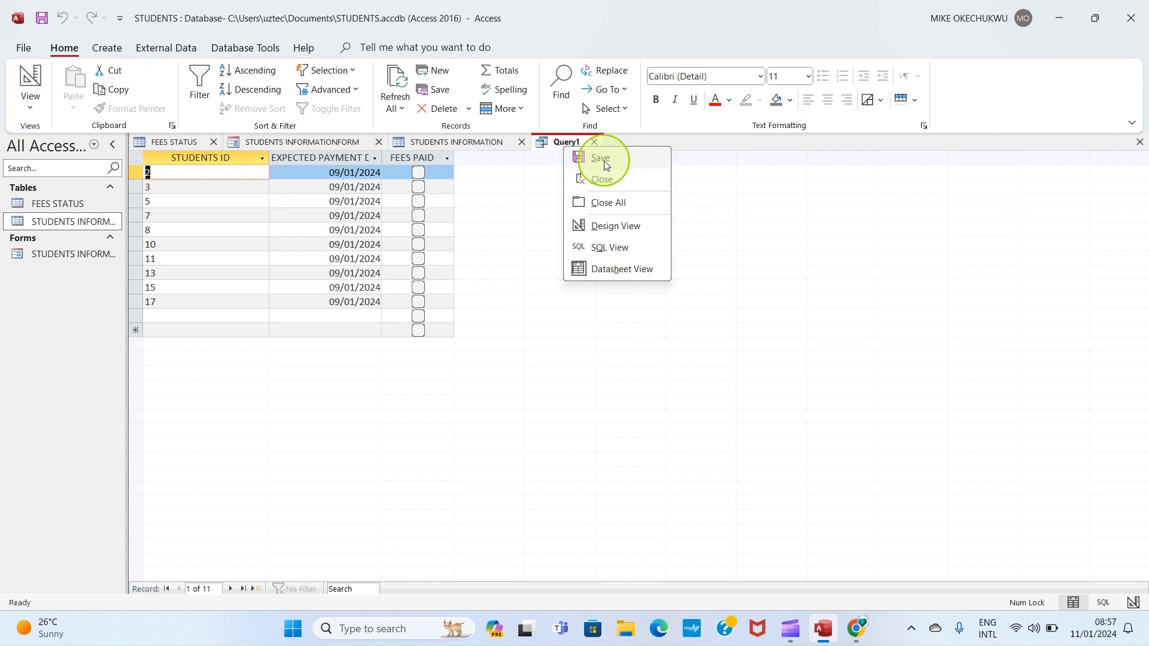
click(596, 159)
text(Owing students Query)
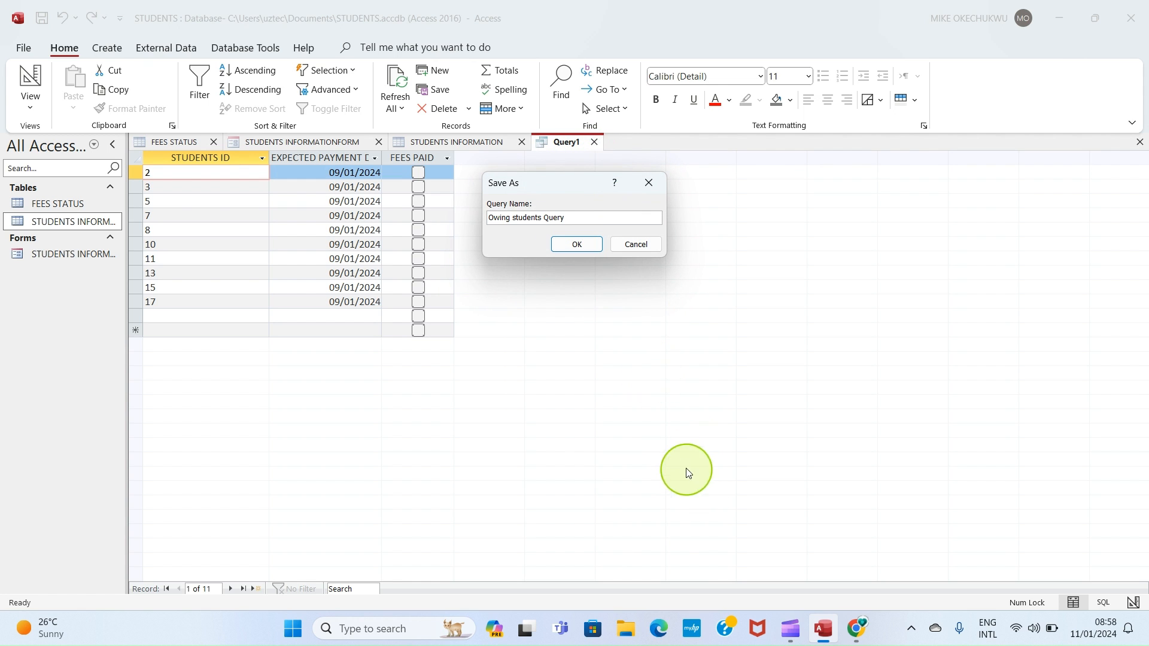
click(577, 244)
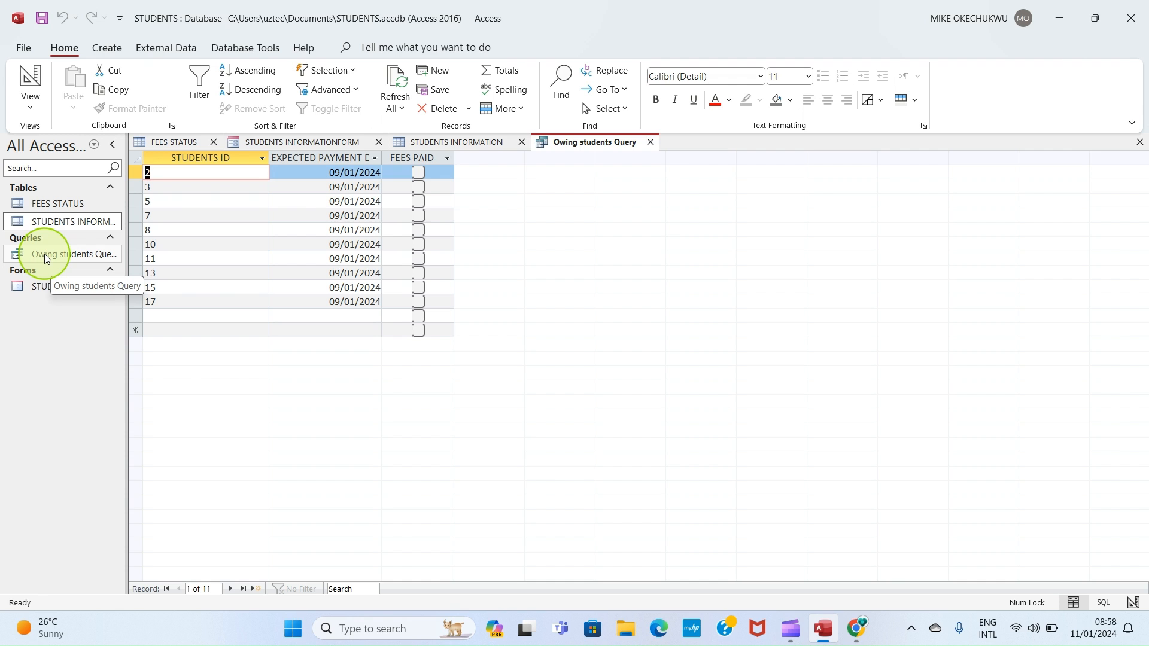
click(650, 144)
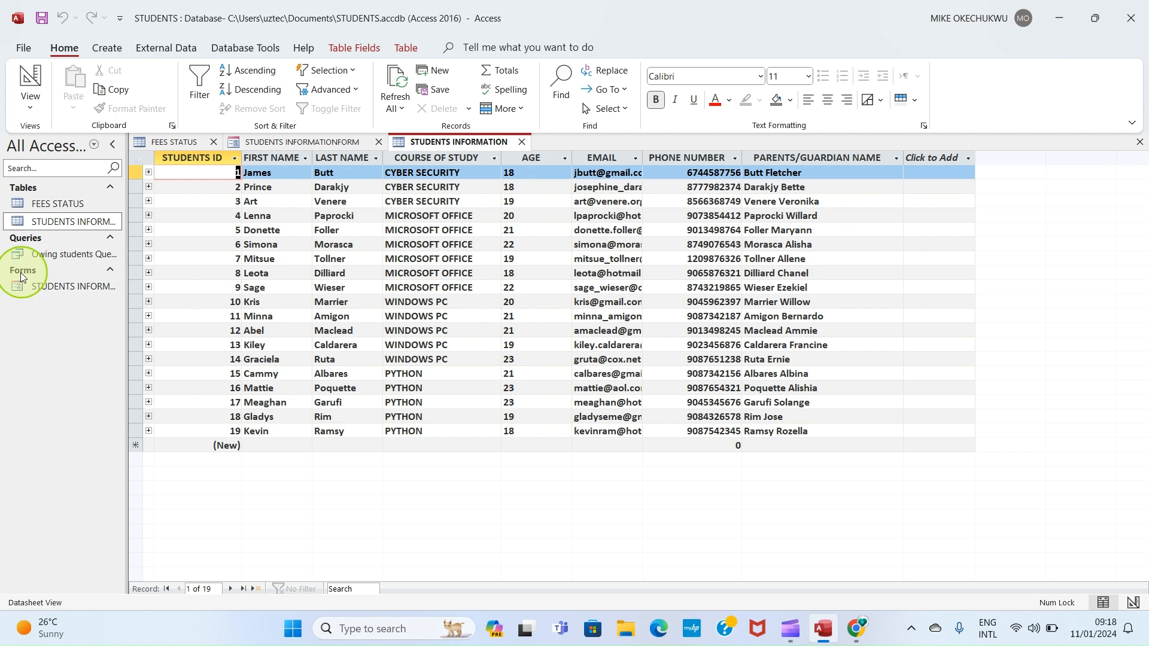
Step: Create a quick report based on the Owing students Query
click(48, 256)
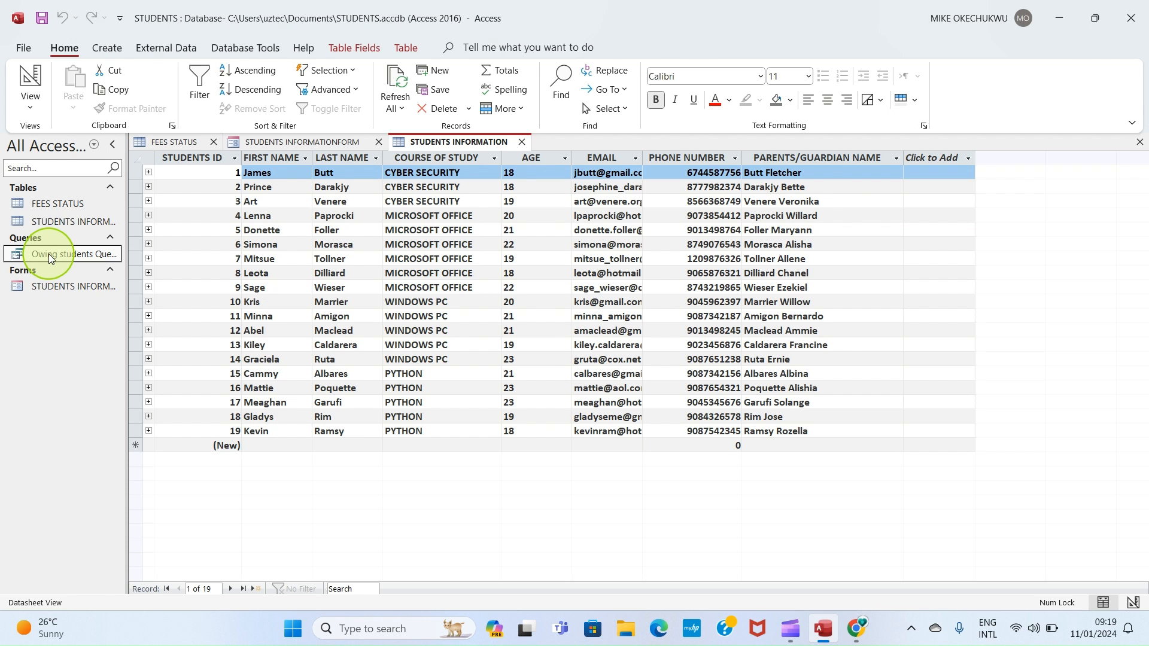
click(109, 49)
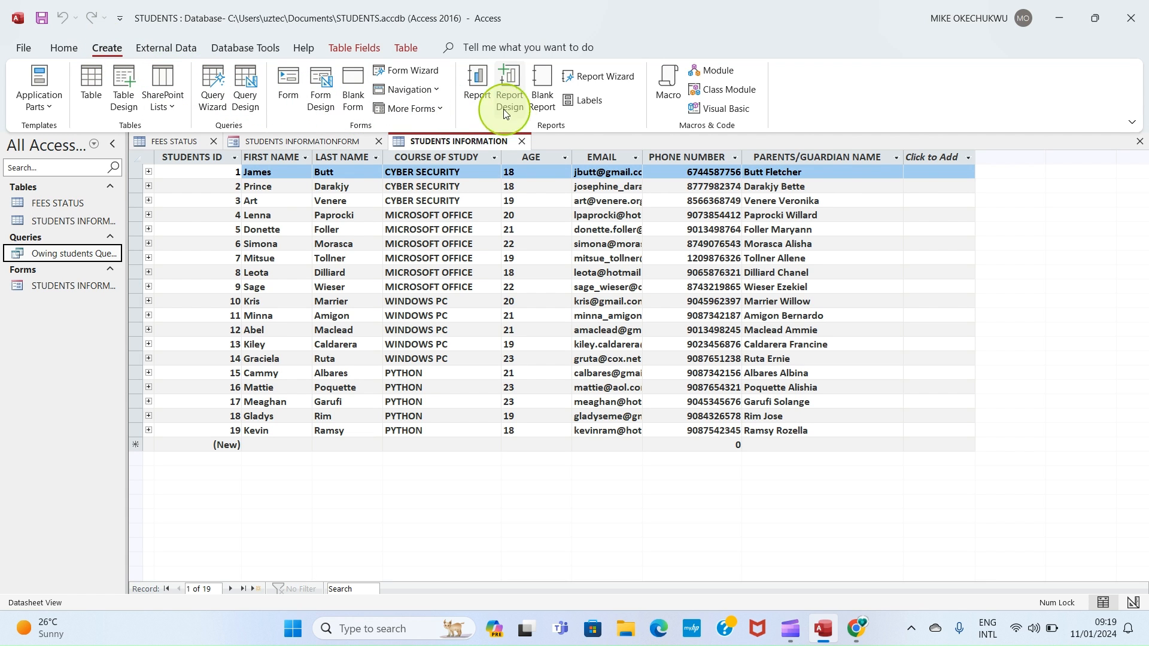
click(476, 86)
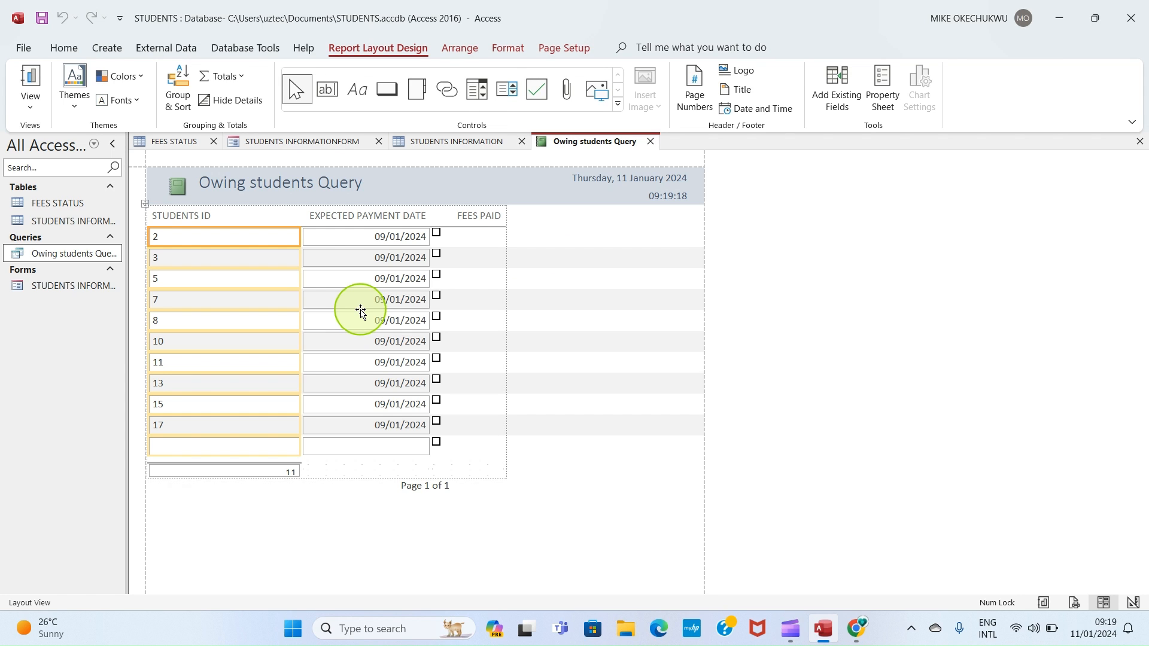
Step: Save the report as Owing students Query and close it
right_click(586, 144)
click(603, 151)
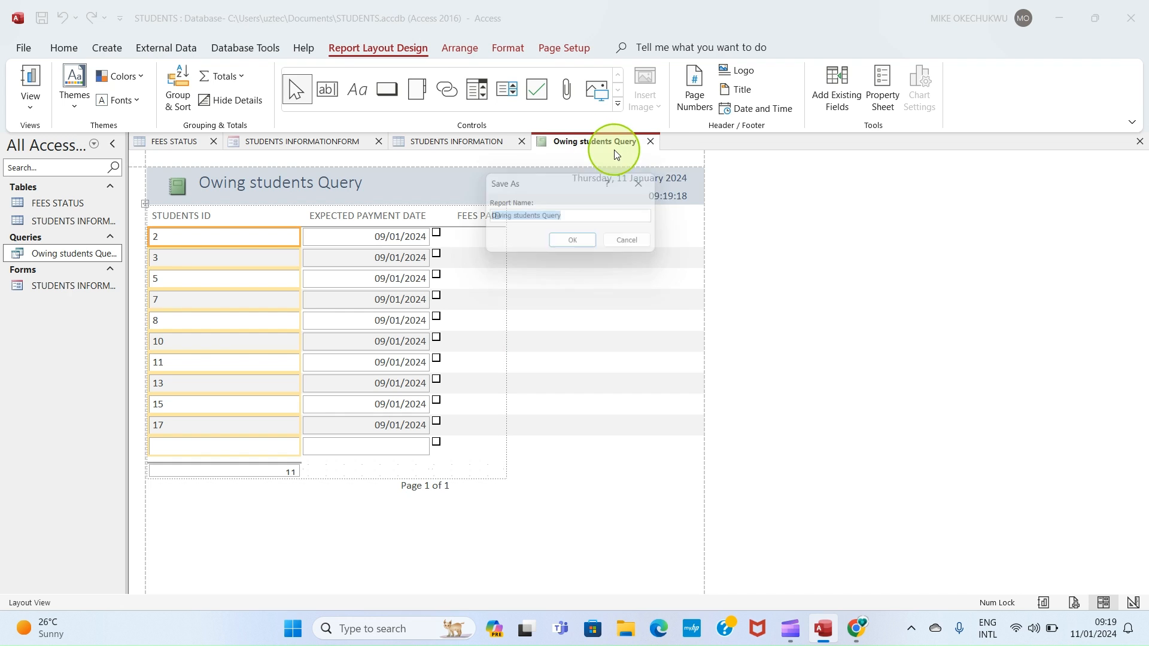
click(585, 219)
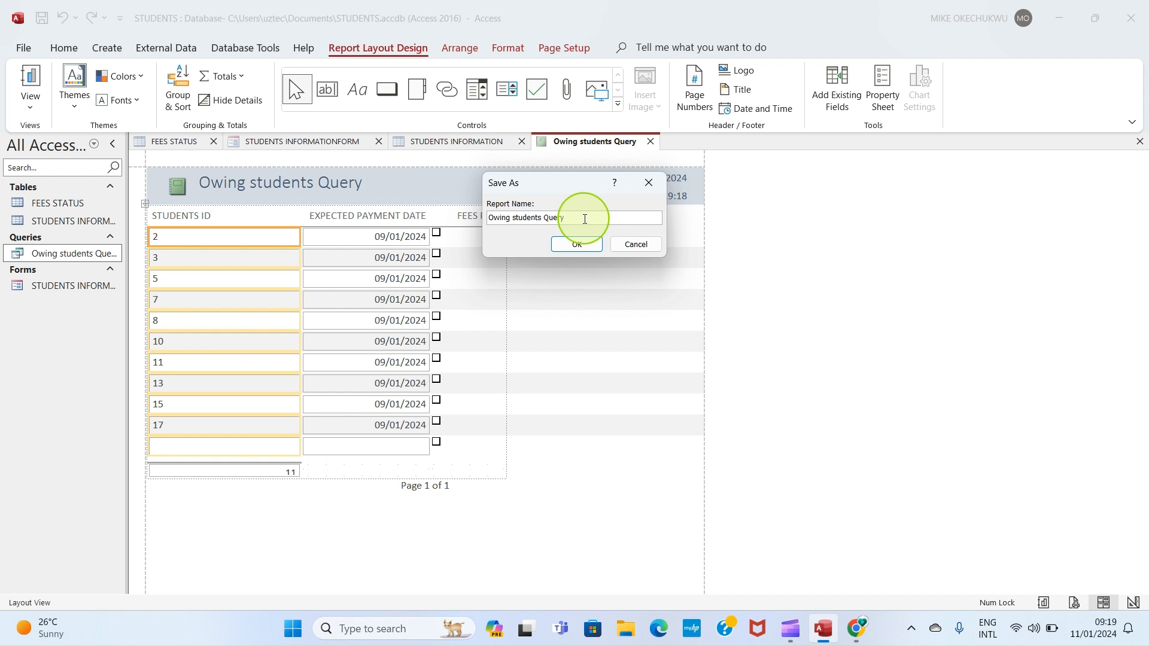
click(577, 243)
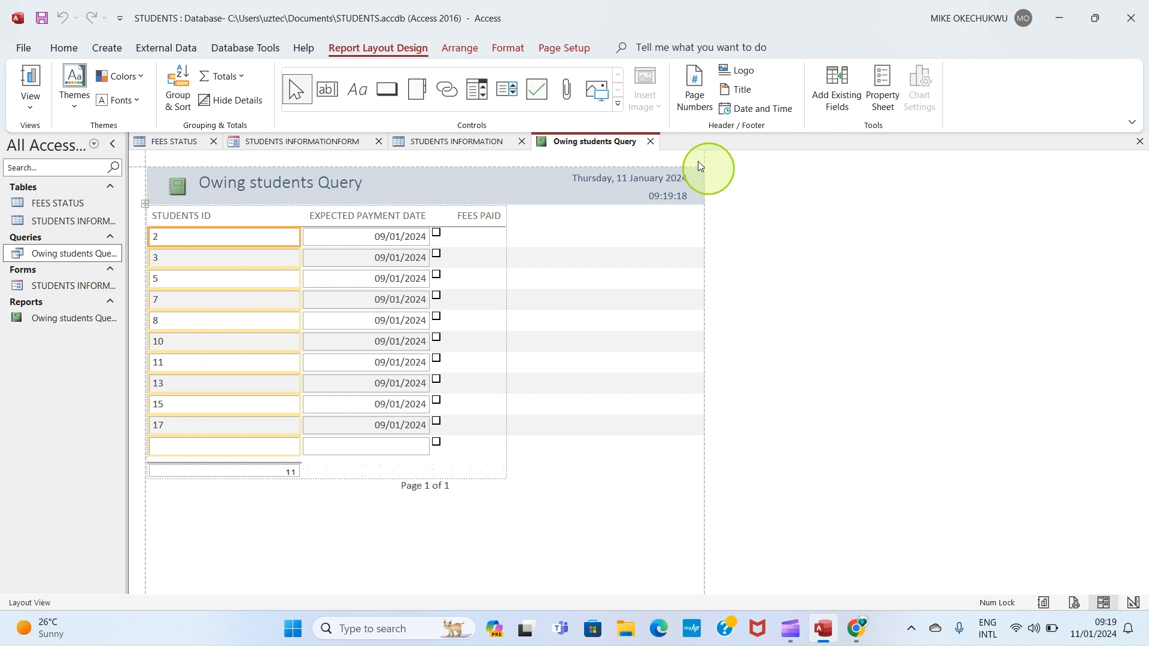
click(651, 142)
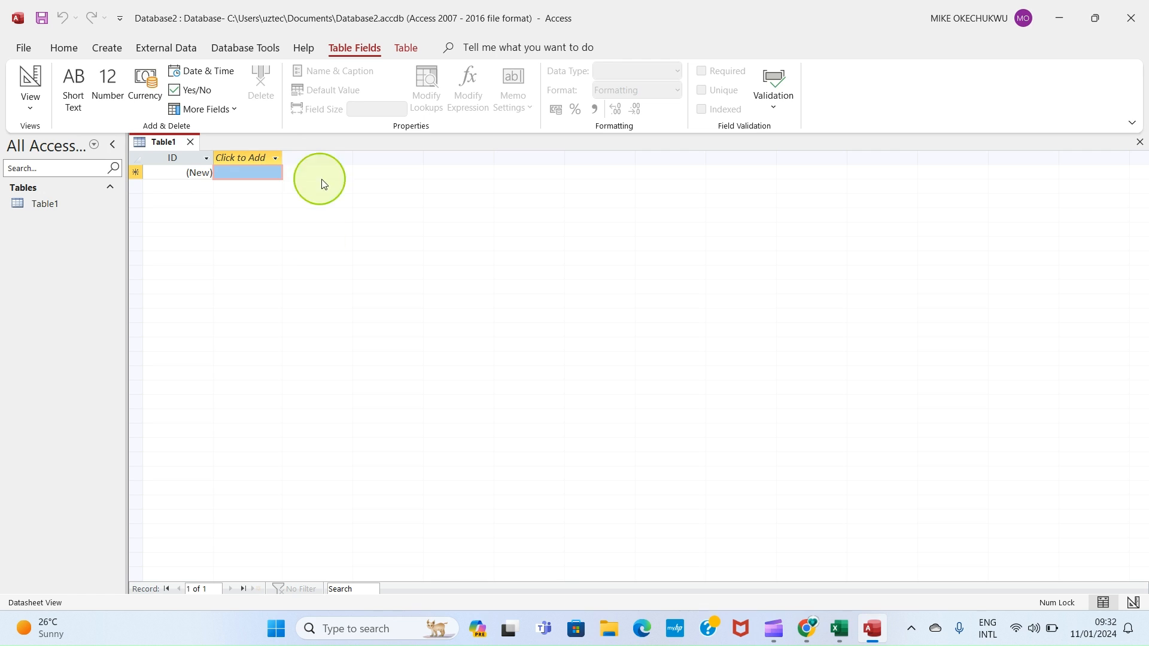
Step: Add a Short Text field named First Name to Table1 in the new database
click(268, 157)
click(259, 178)
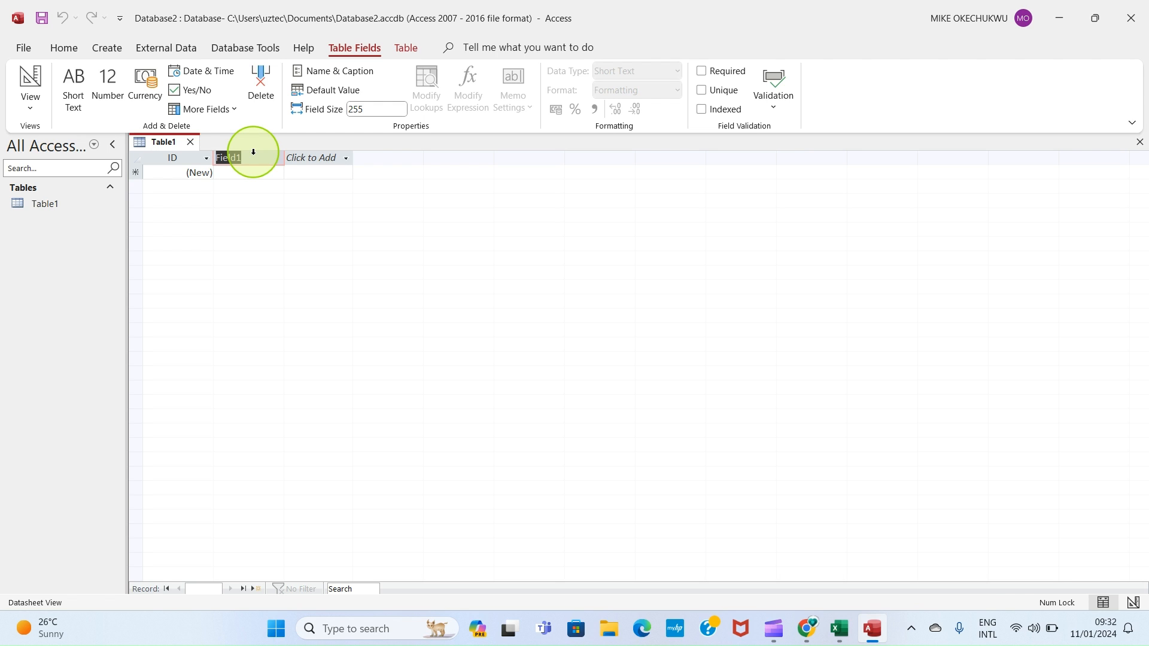
text(First Name)
key(Return)
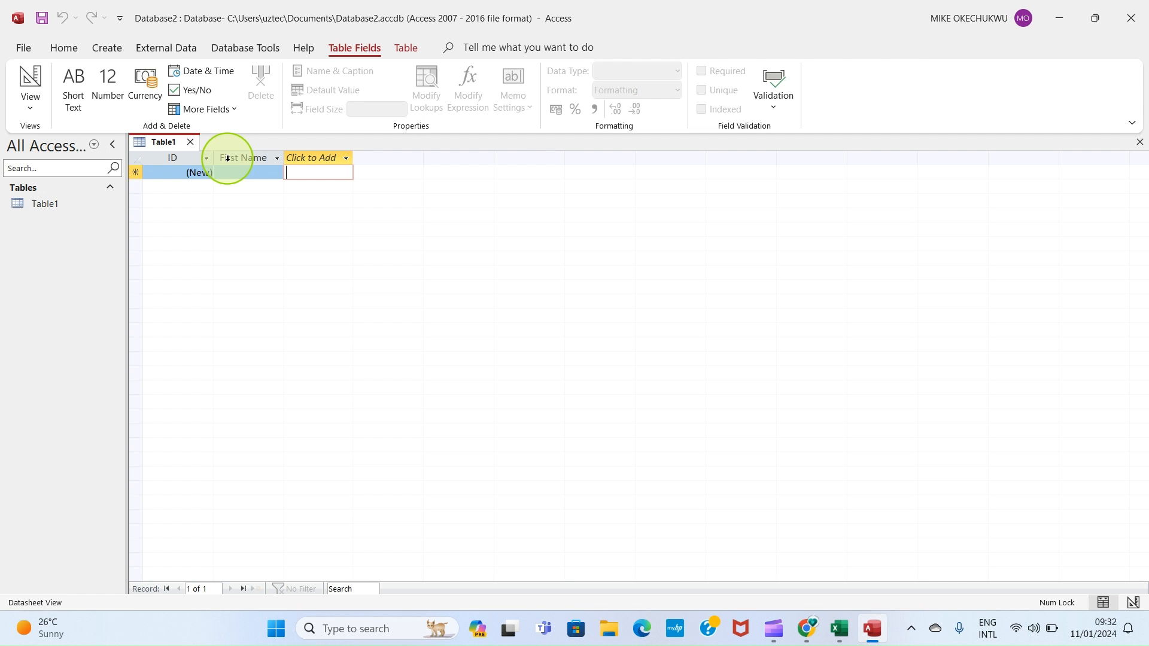
Step: Copy the first name from cell A43 of the Excel contacts list and enter it in the first record's First Name field
click(842, 638)
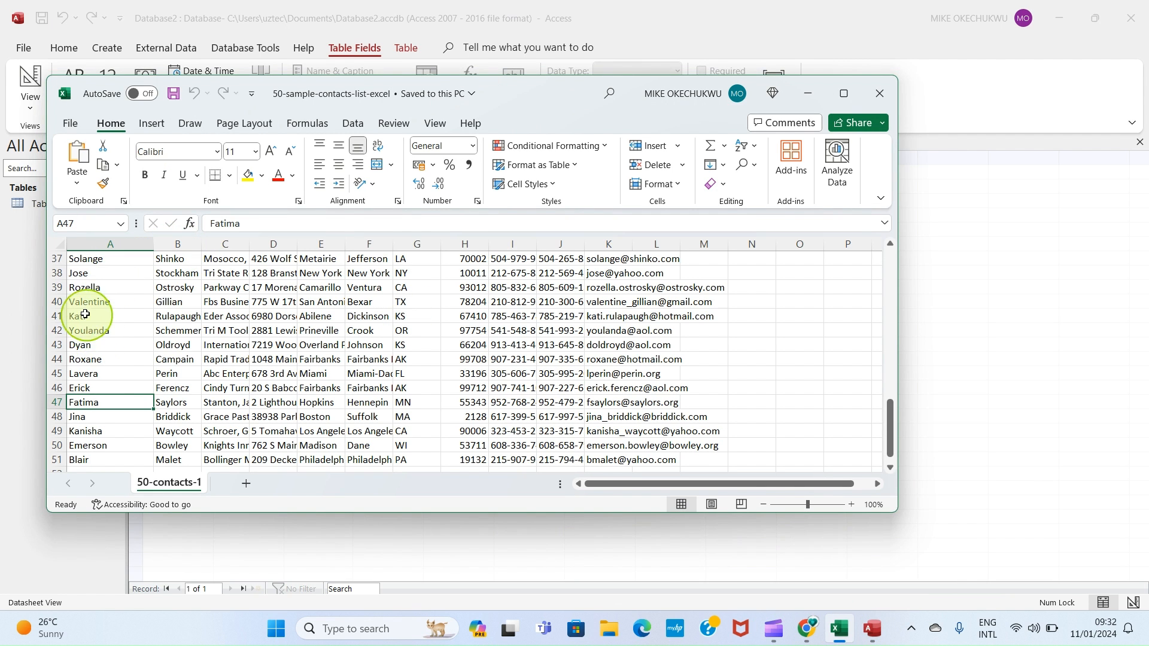
click(77, 347)
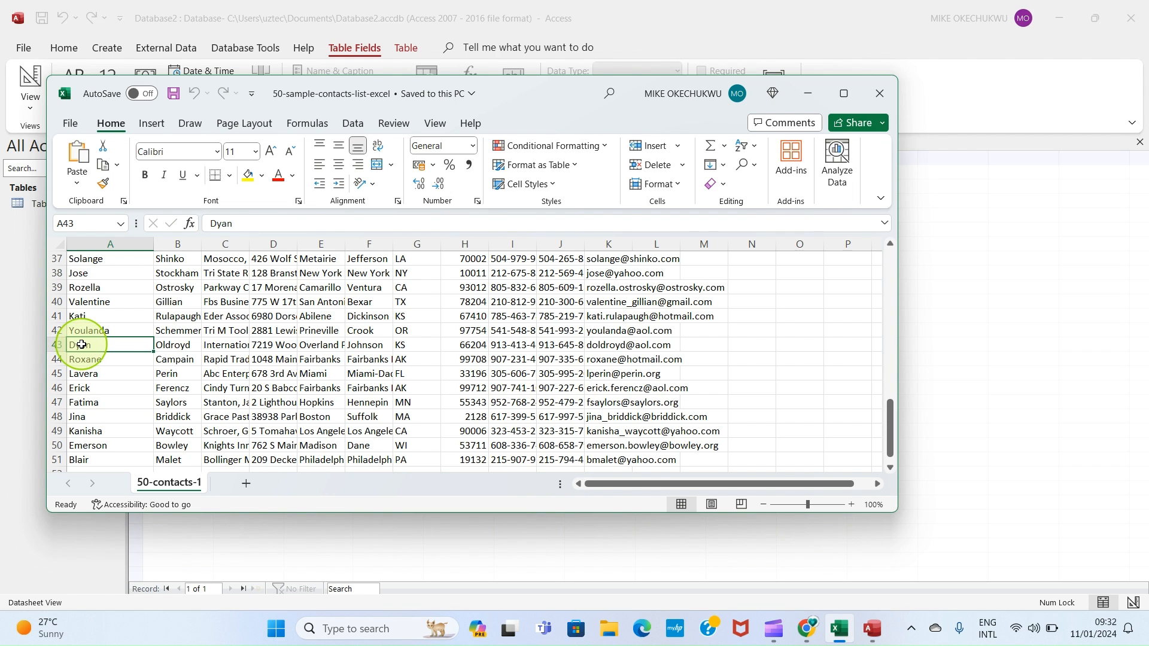
key(ctrl+c)
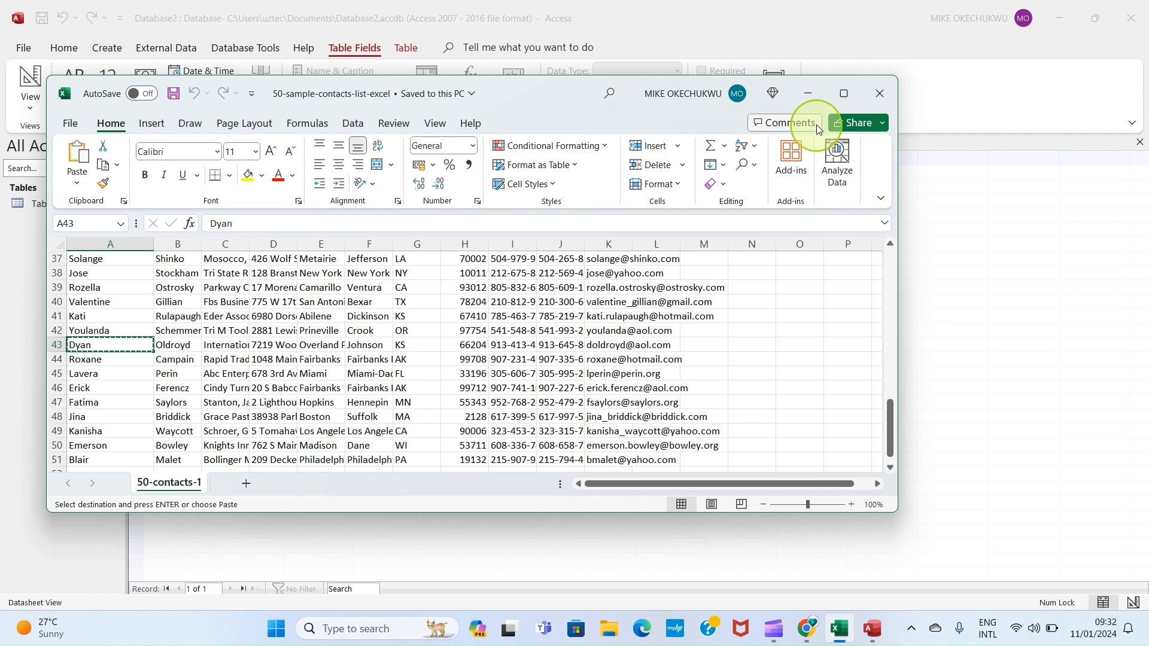
click(812, 101)
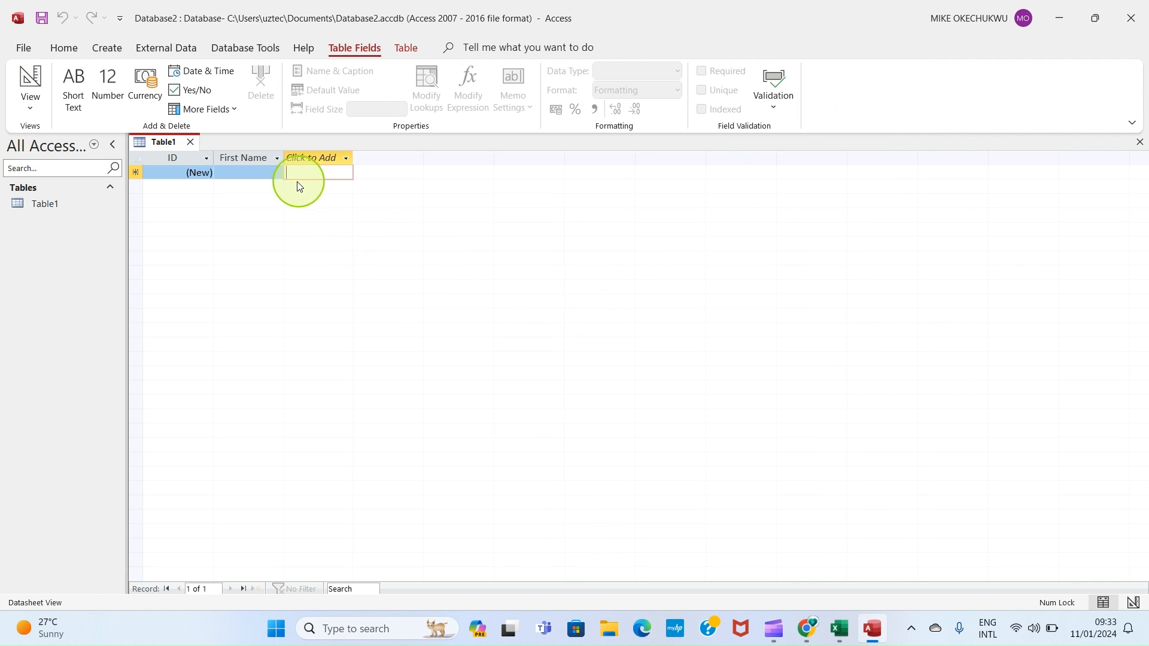
click(233, 171)
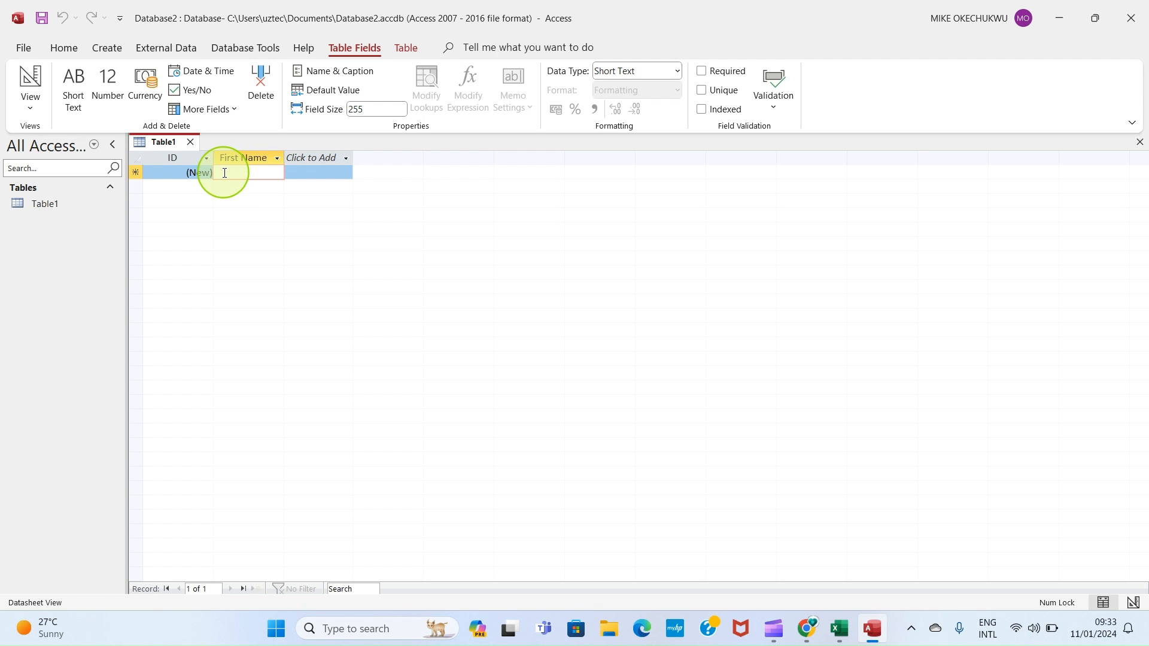
text(Dean)
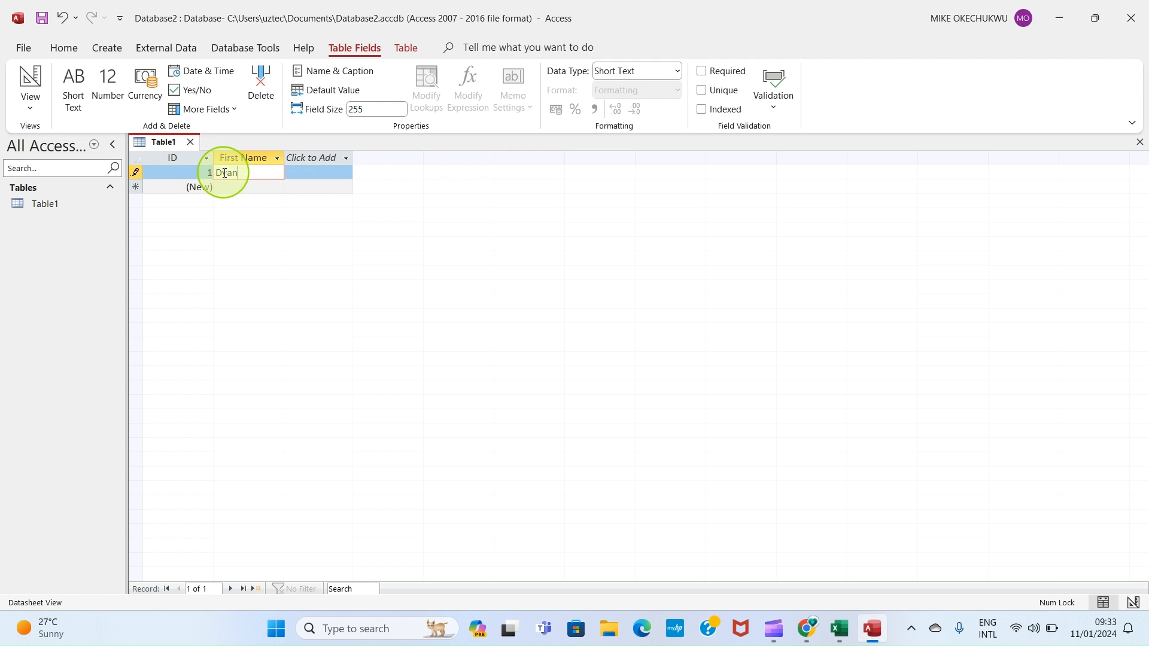